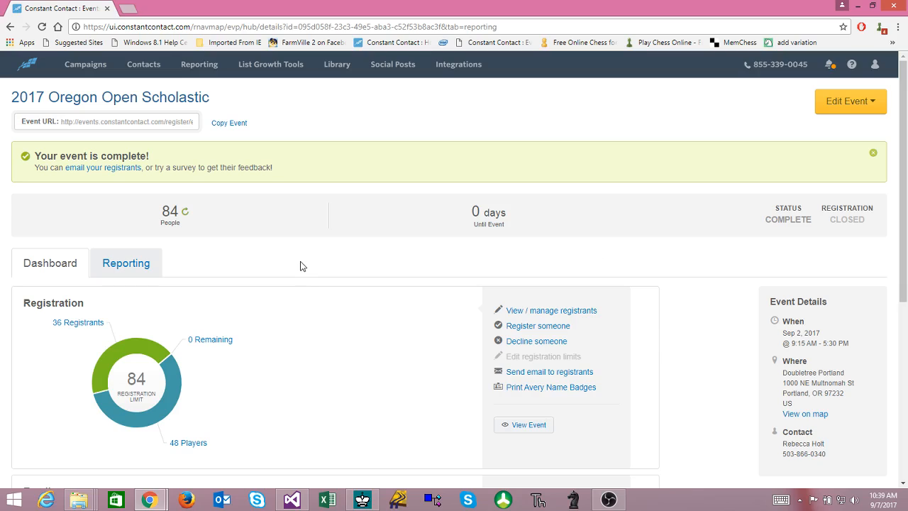
- View the event's detailed reports and the available report export options
left_click(127, 269)
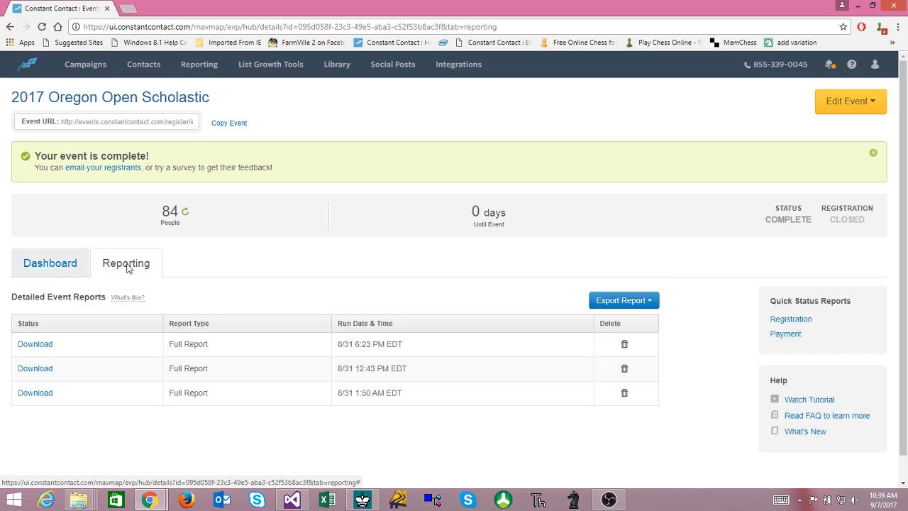
left_click(646, 302)
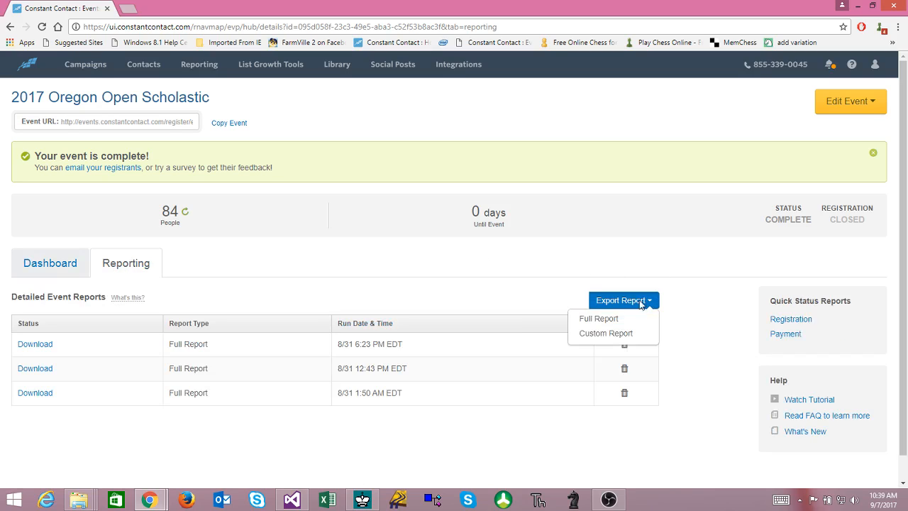
left_click(333, 285)
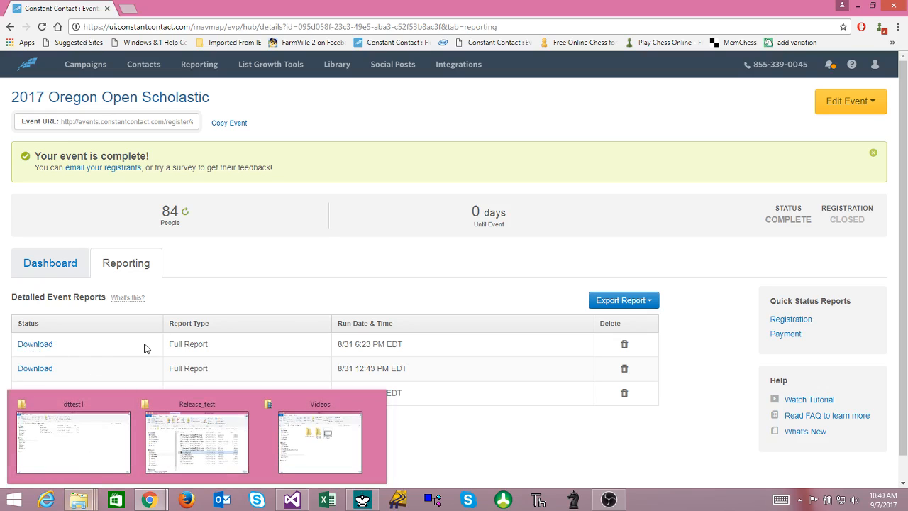
- Switch to File Explorer and view the files in the dttest1 folder
mouse_move(78, 500)
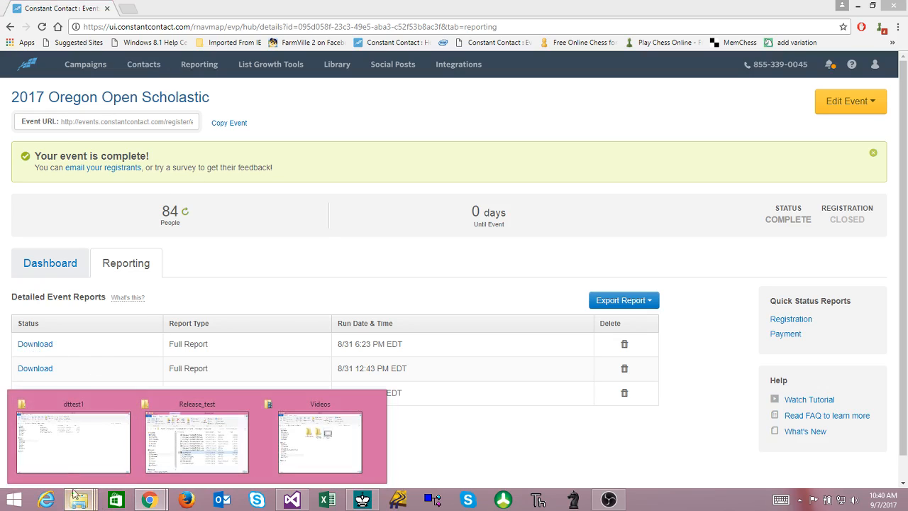
left_click(68, 428)
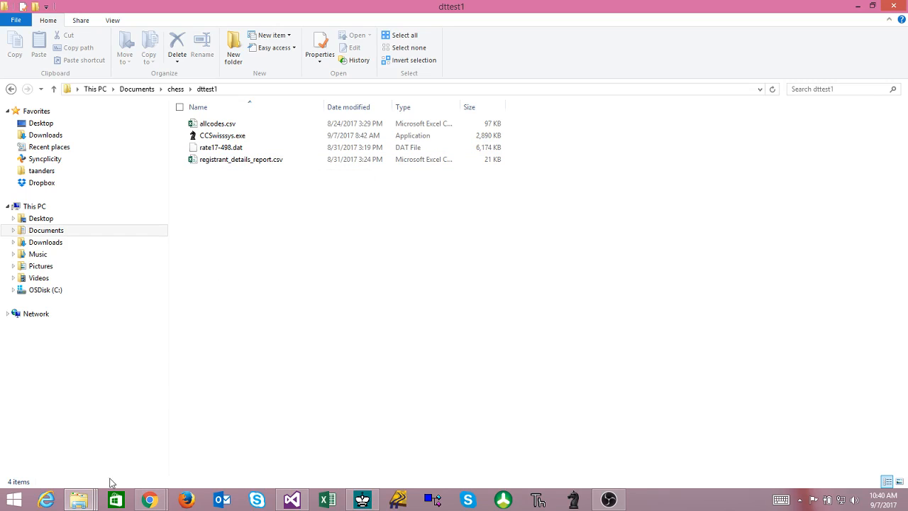
- Return to Chrome and open oscf.org in a new tab
left_click(149, 500)
left_click(206, 447)
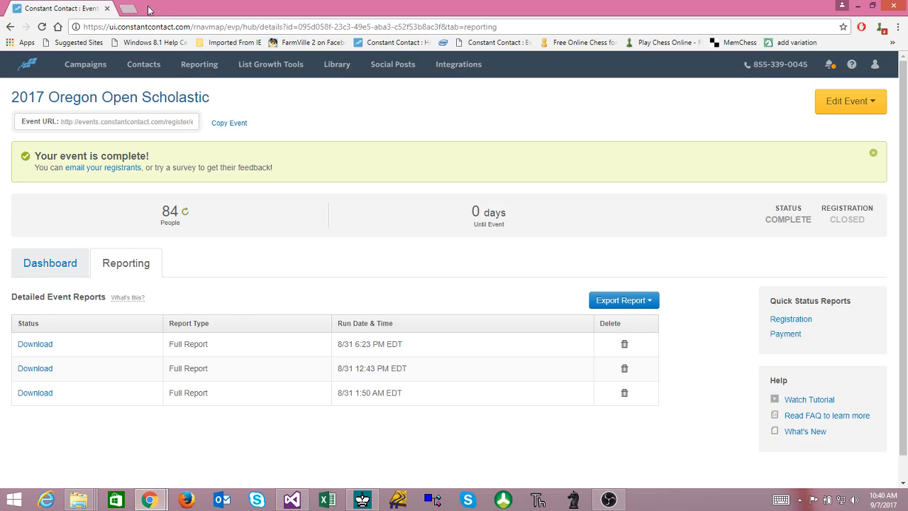
left_click(126, 9)
type("os")
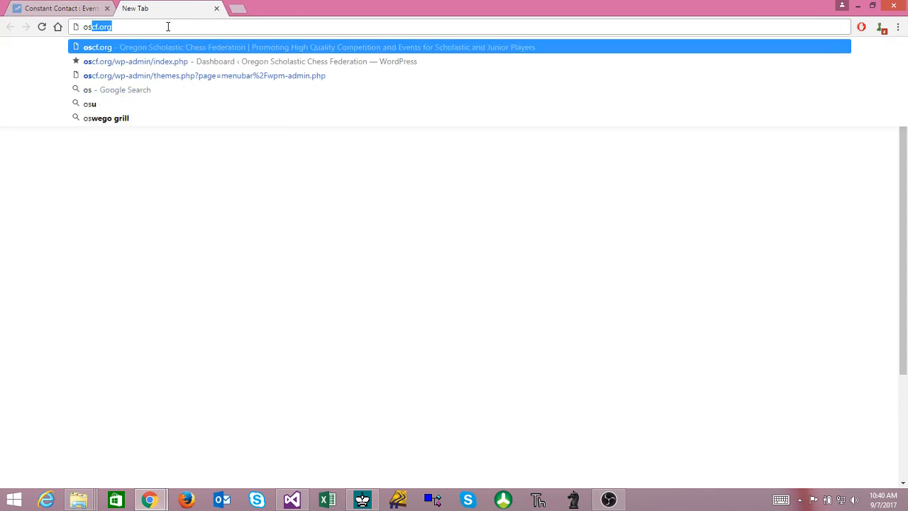
type("cf.org")
key("Return")
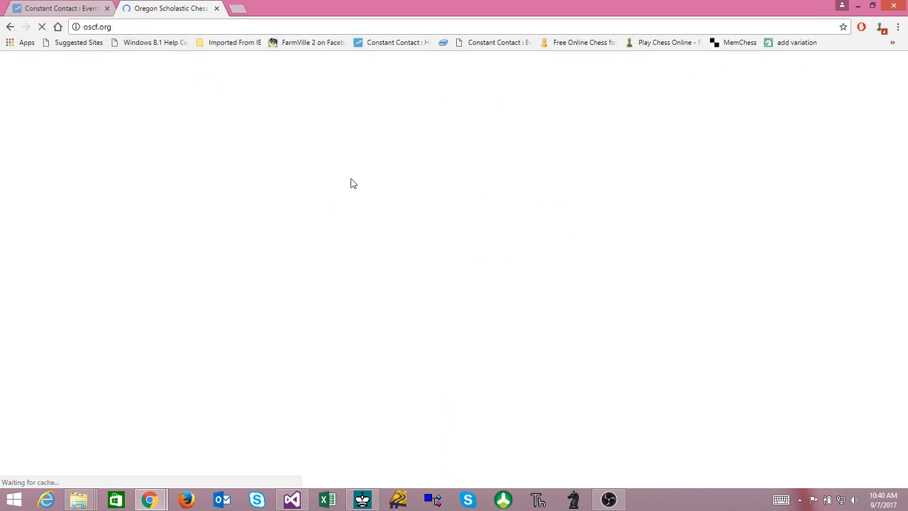
- Locate the Download CCSwissSys link in the site's TDs and Organizers section
scroll(353, 177, "down", 5)
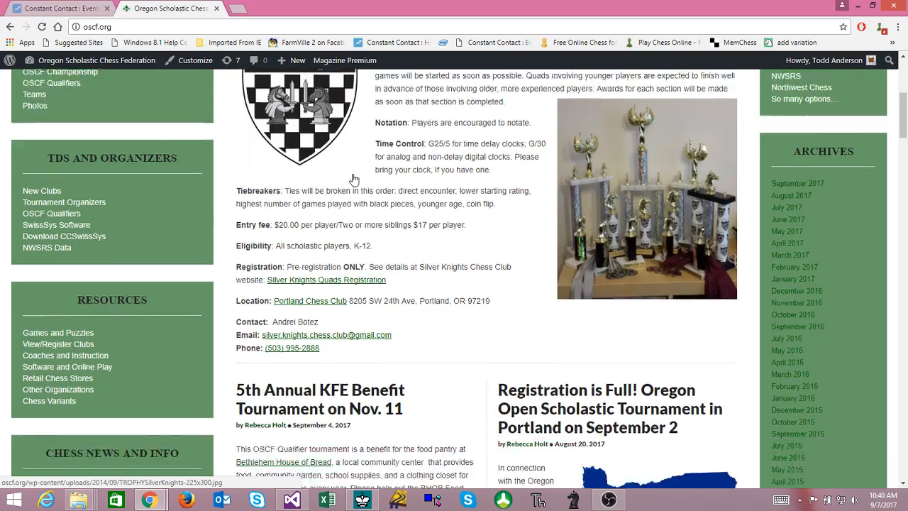
scroll(353, 178, "down", 4)
scroll(353, 177, "up", 4)
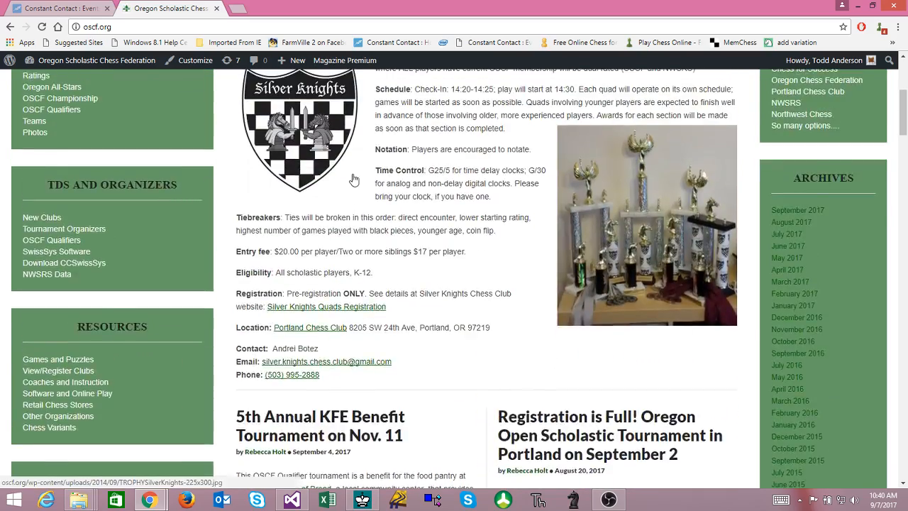
scroll(354, 177, "up", 1)
mouse_move(43, 325)
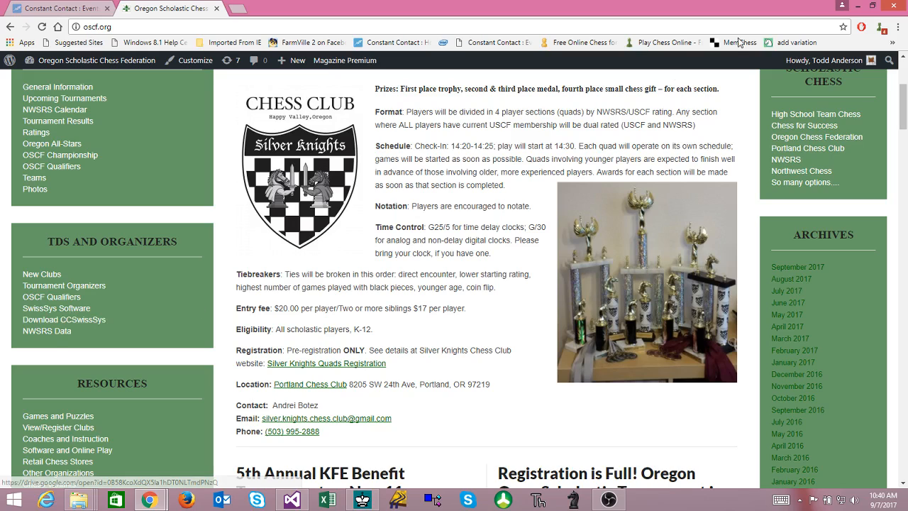
- Return to the dttest1 folder and point out the allcodes.csv and rate17-498.dat files
left_click(858, 6)
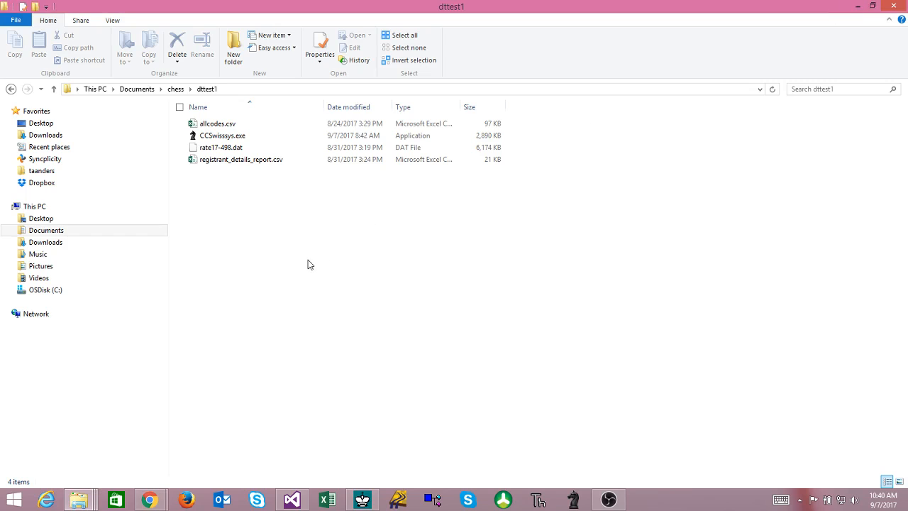
left_click(224, 126)
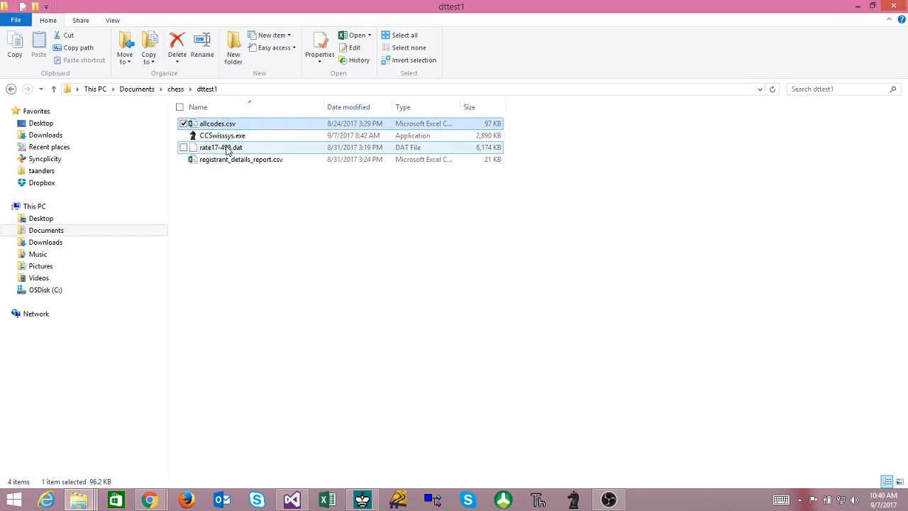
left_click(226, 148)
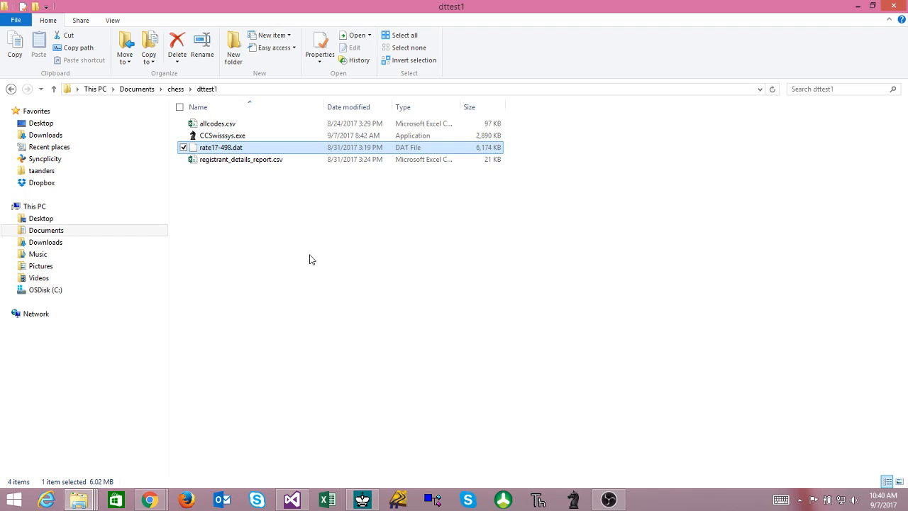
- Launch CCSwisssys.exe from the dttest1 folder and move its window so the whole form fits on screen
double_click(232, 139)
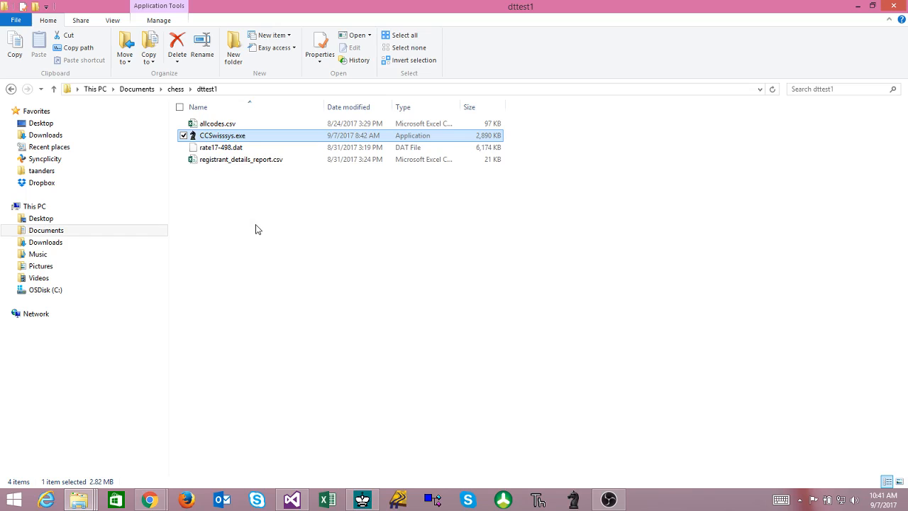
left_click(230, 135)
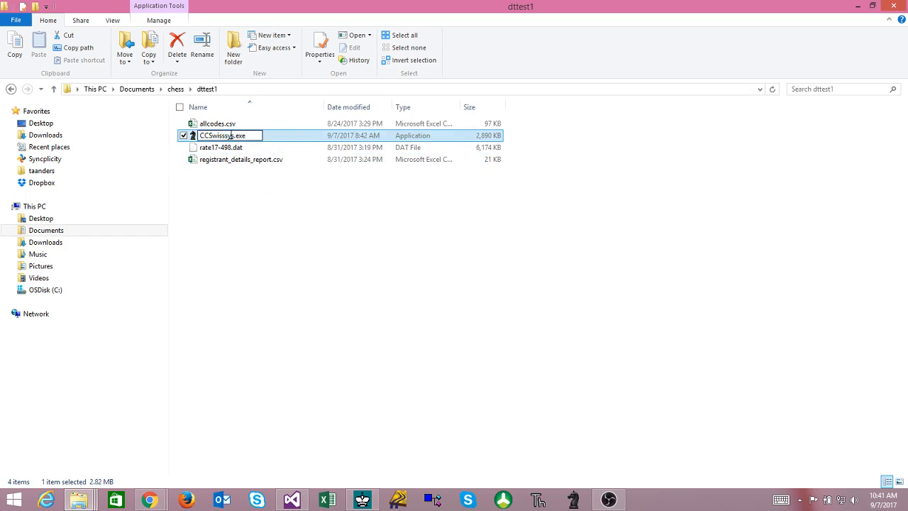
left_click(222, 174)
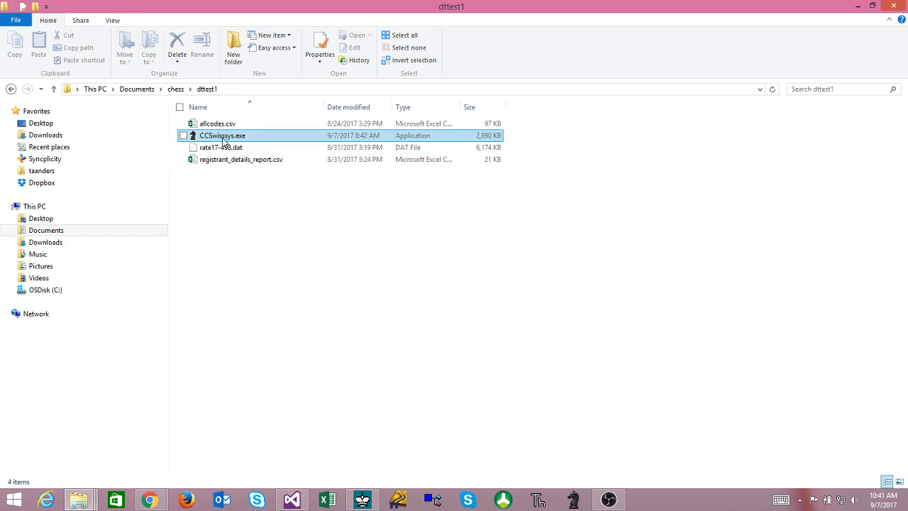
left_click(223, 138)
double_click(223, 138)
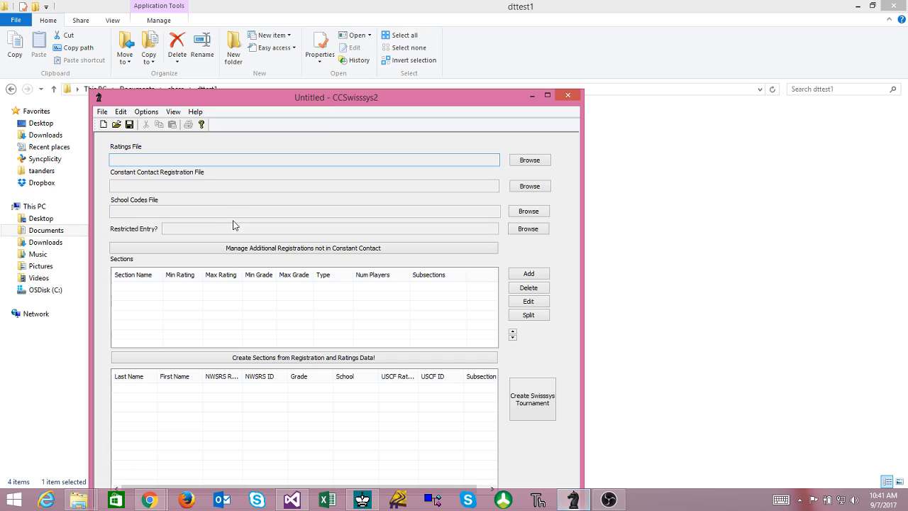
left_click_drag(312, 106, 324, 44)
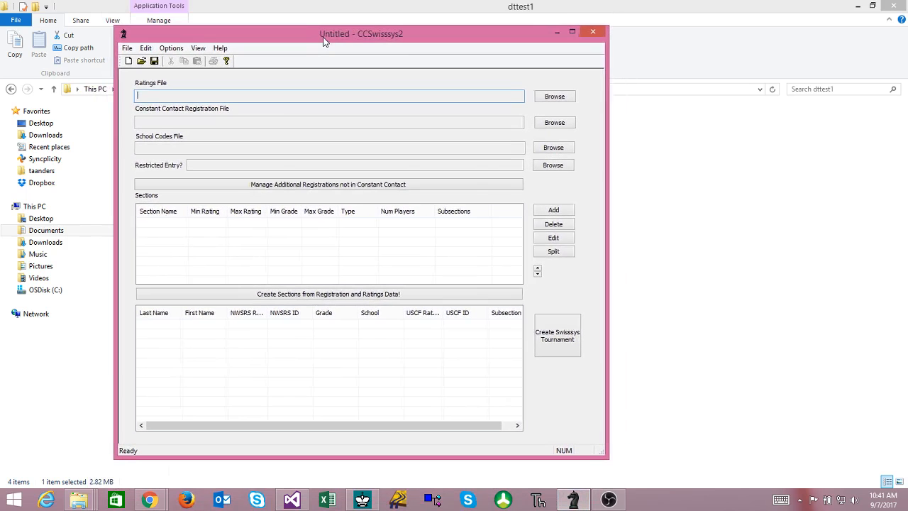
- Load rate17-498.dat as the ratings file and registrant_details_report.csv as the Constant Contact registration file
left_click(554, 97)
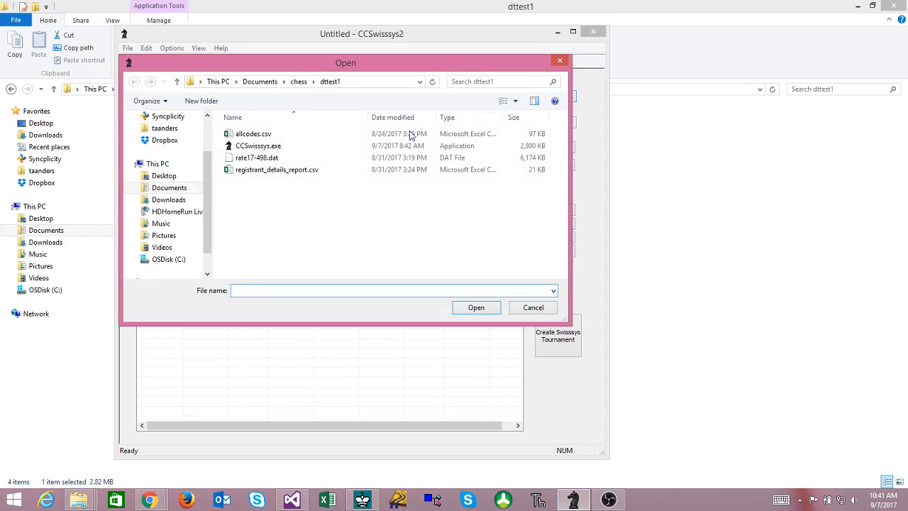
double_click(256, 157)
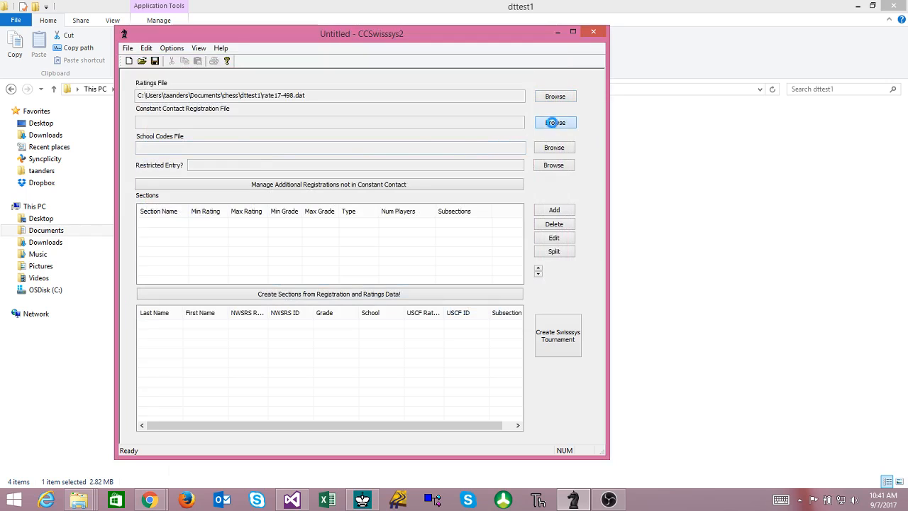
left_click(552, 122)
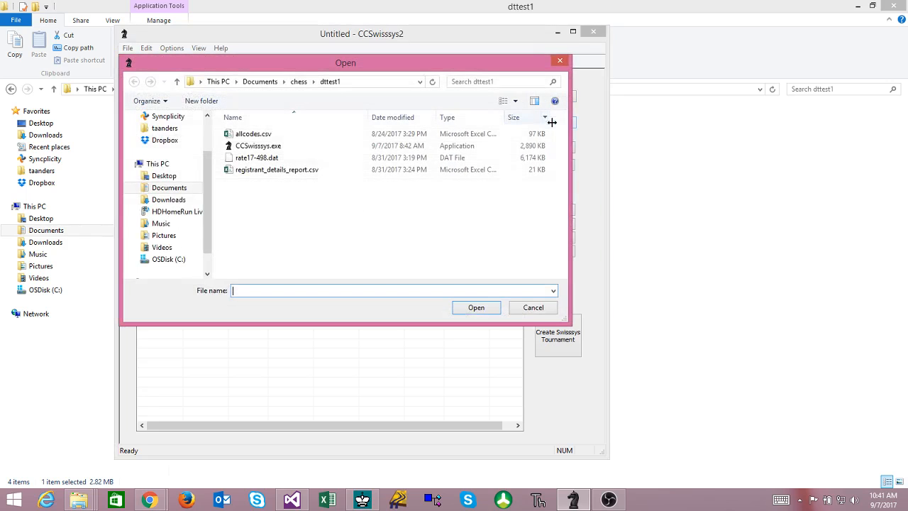
double_click(264, 171)
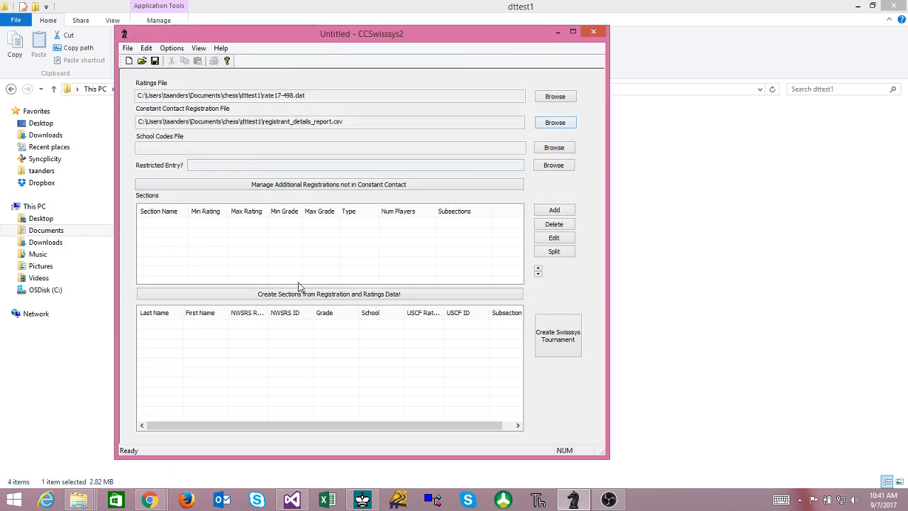
- Load allcodes.csv as the school codes file
left_click(553, 149)
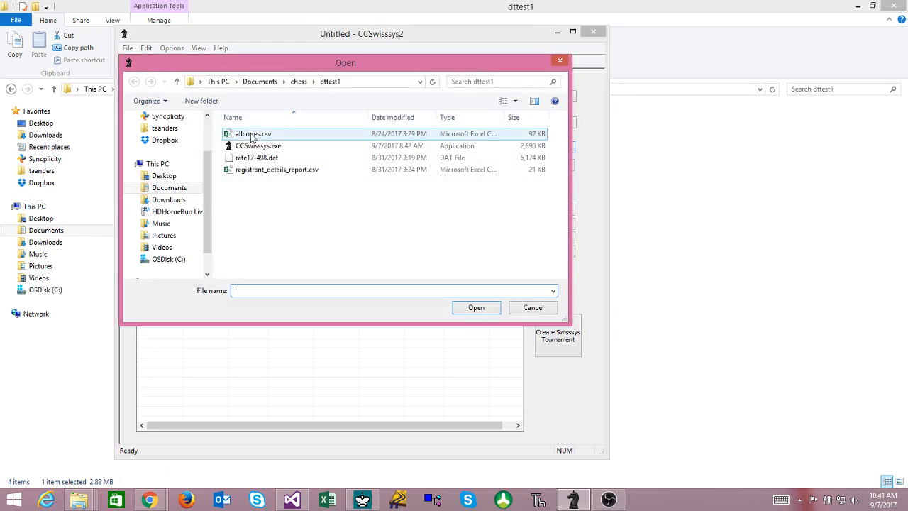
double_click(252, 134)
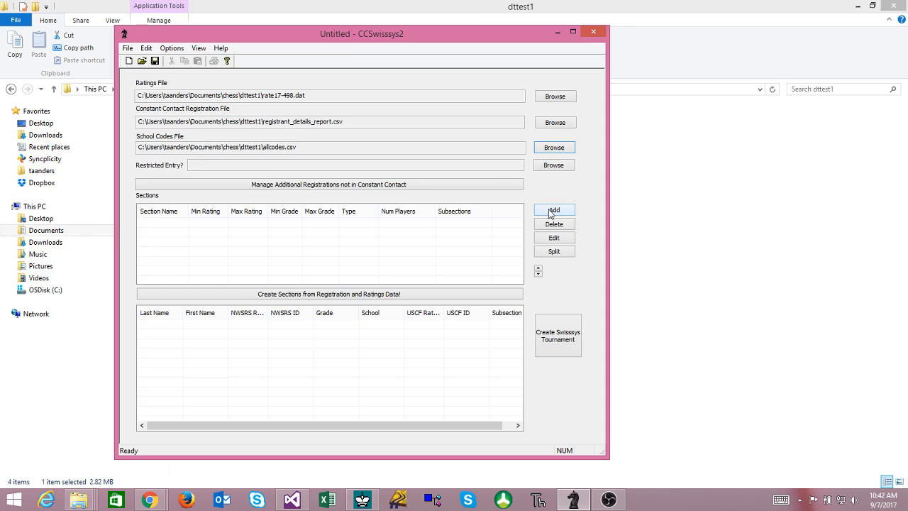
- Add a Swiss section named "all" with no rating or grade limits
left_click(553, 212)
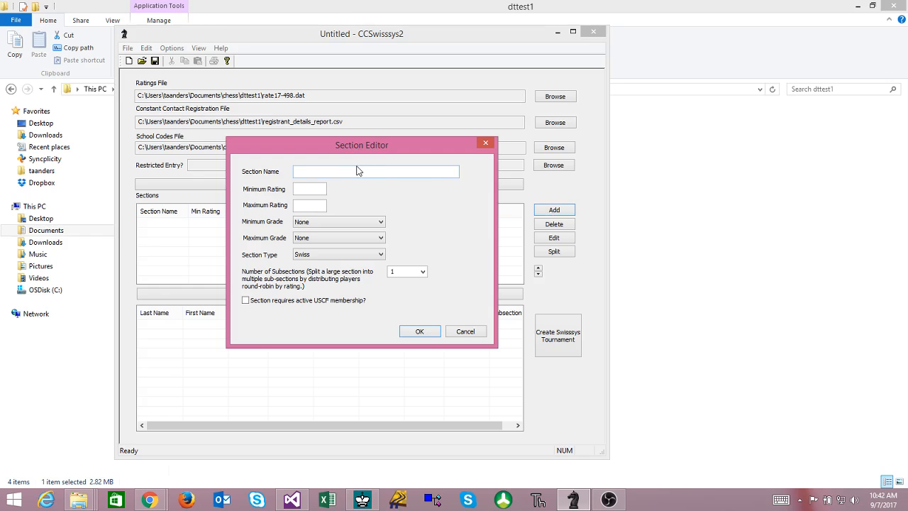
left_click(359, 171)
type("all")
left_click(423, 332)
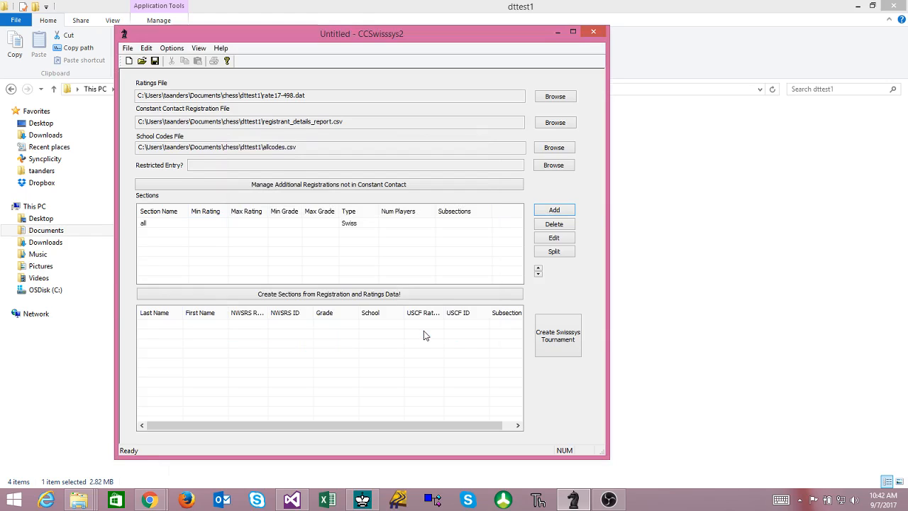
- Create the sections from the registration and ratings data, matching Hazelbrook middle school to Hazelbrook MS in Tualatin
left_click(246, 298)
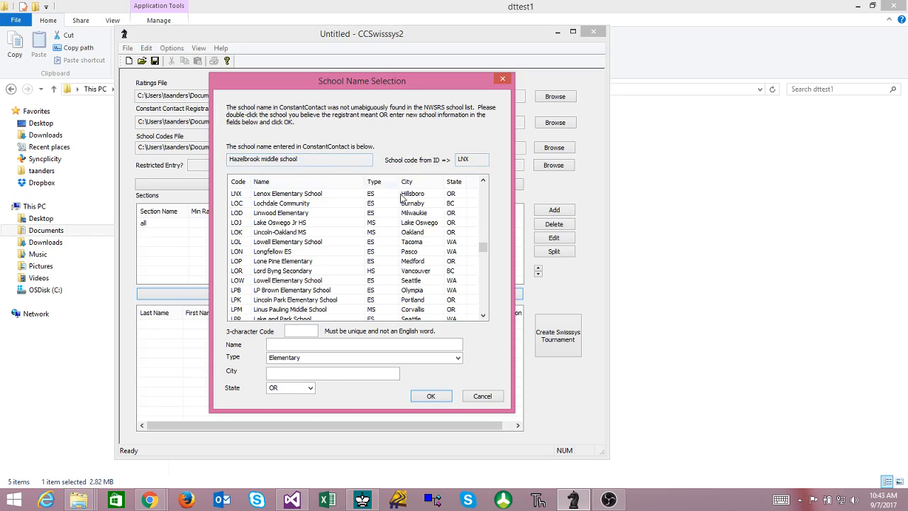
left_click_drag(483, 247, 485, 239)
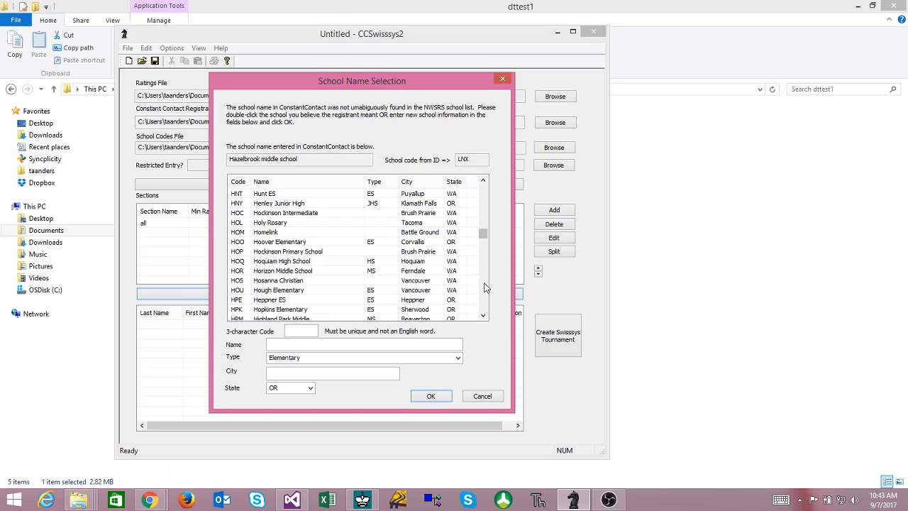
left_click(487, 287)
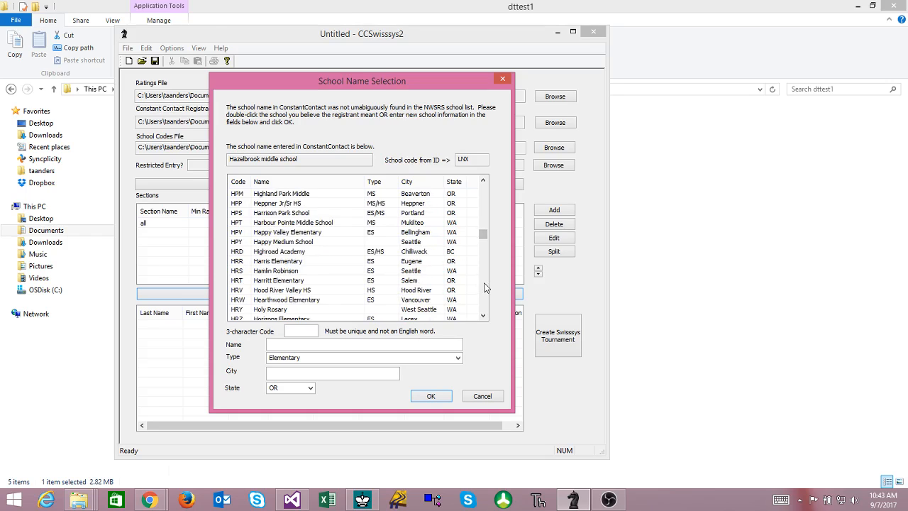
left_click(486, 287)
left_click(487, 290)
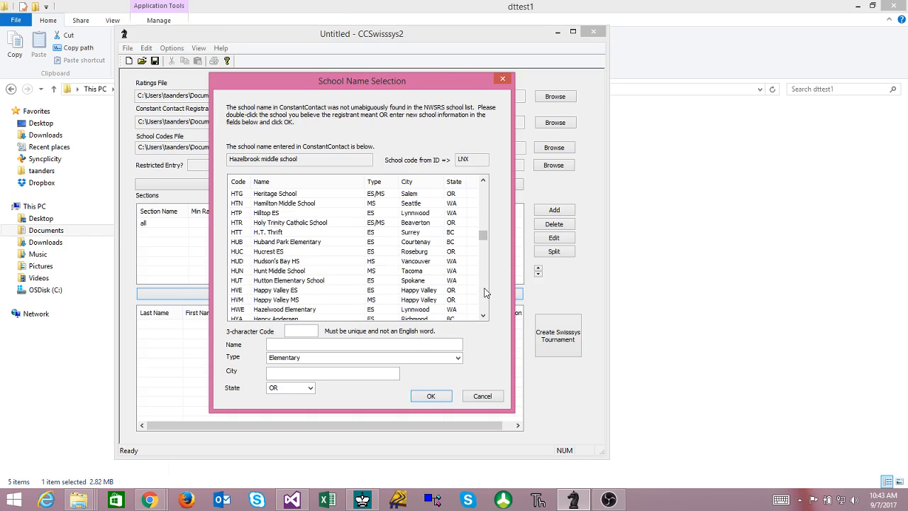
left_click(487, 291)
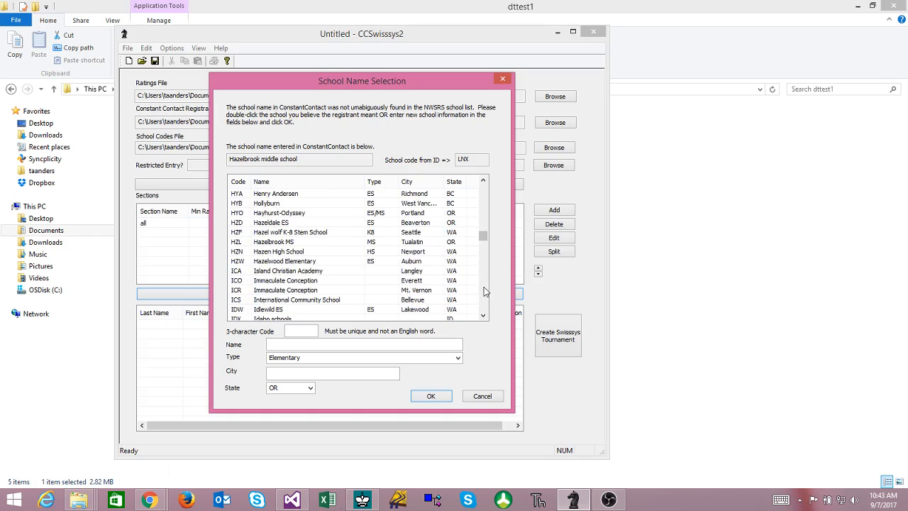
double_click(297, 243)
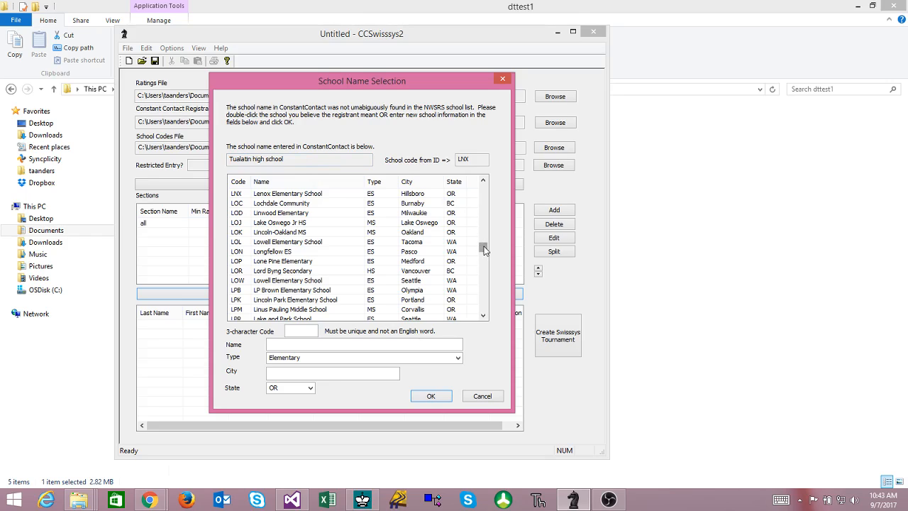
- Match the registrant's Tualatin high school entry to Tualatin High School in Tualatin, OR (code TUA)
left_click_drag(483, 249, 484, 297)
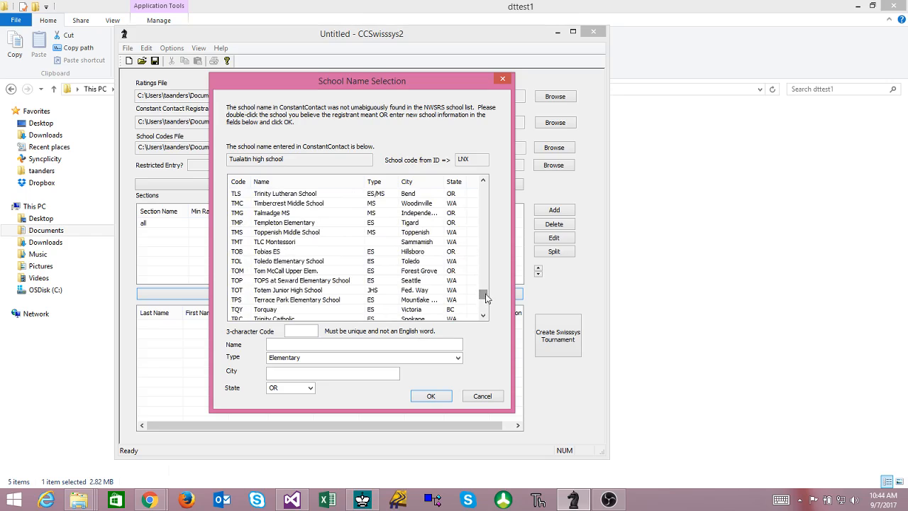
left_click(484, 310)
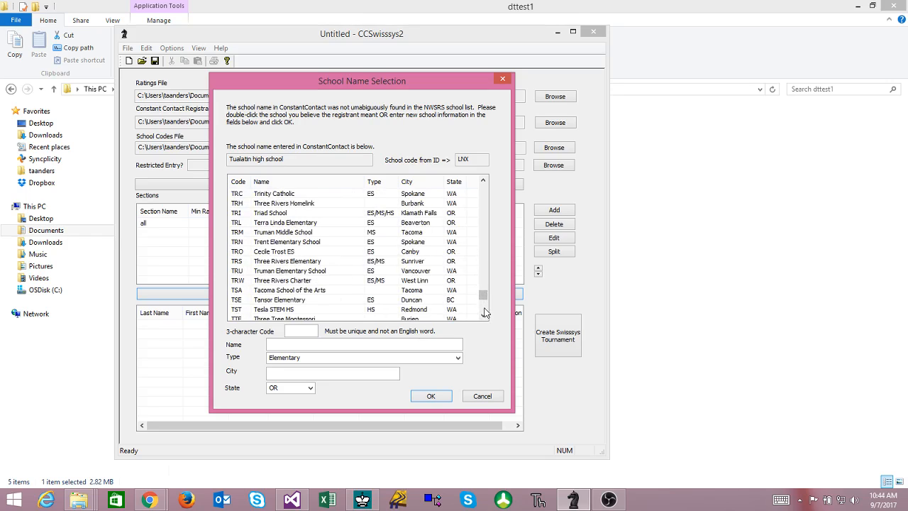
left_click(485, 313)
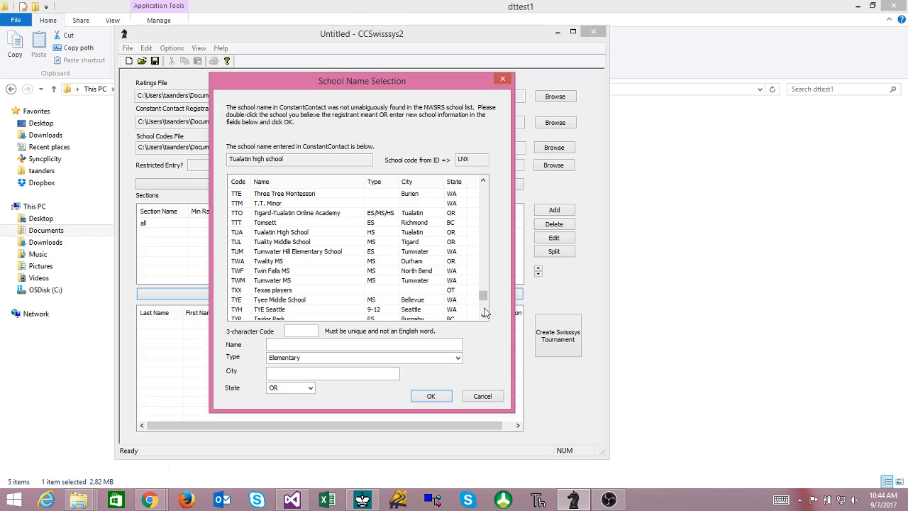
left_click(485, 313)
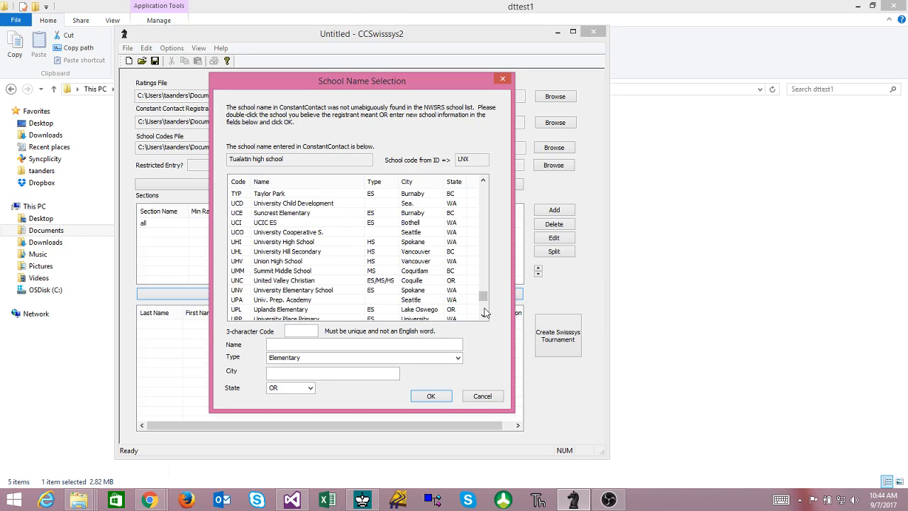
left_click(485, 199)
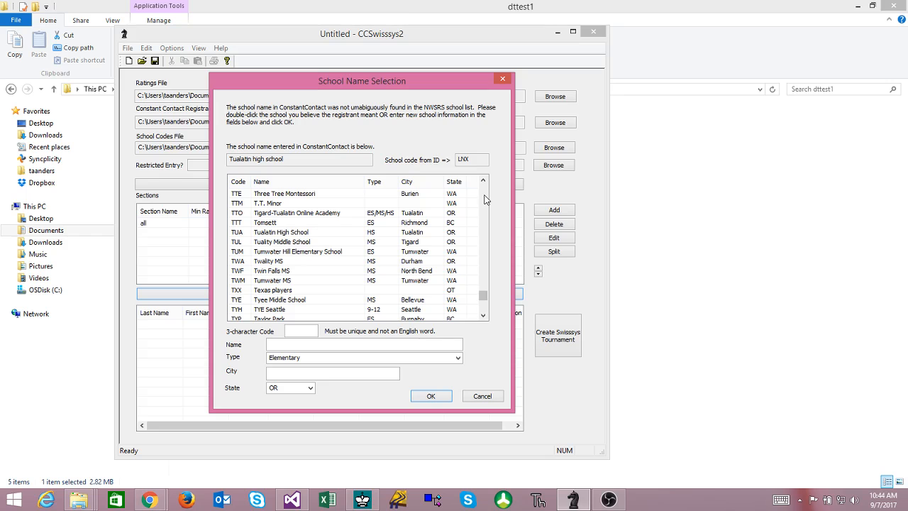
double_click(301, 233)
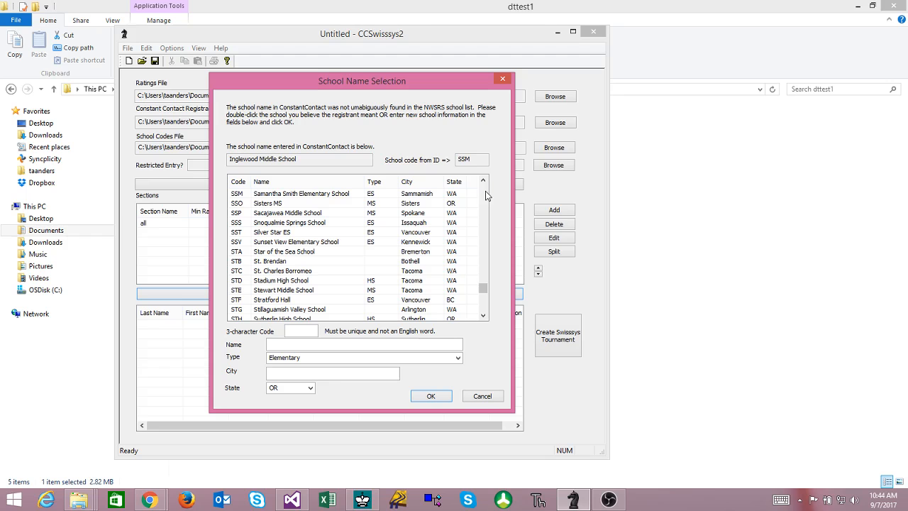
- Match the Inglewood Middle School entry to Inglewood Junior High School in Sammamish, WA (code ING)
left_click(486, 190)
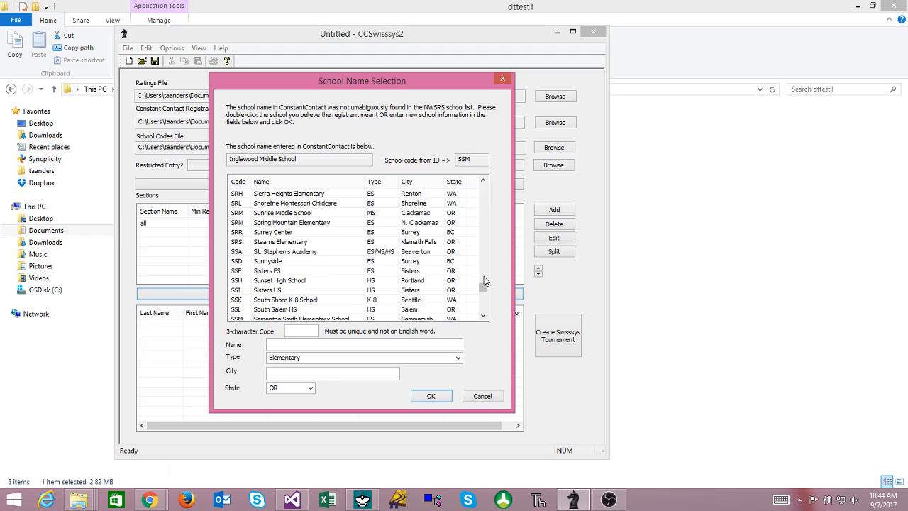
left_click_drag(485, 286, 489, 242)
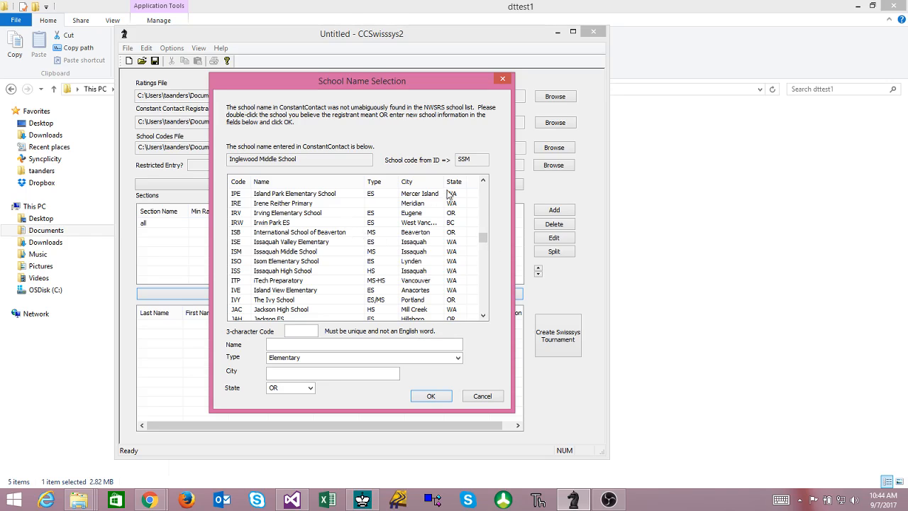
left_click(486, 197)
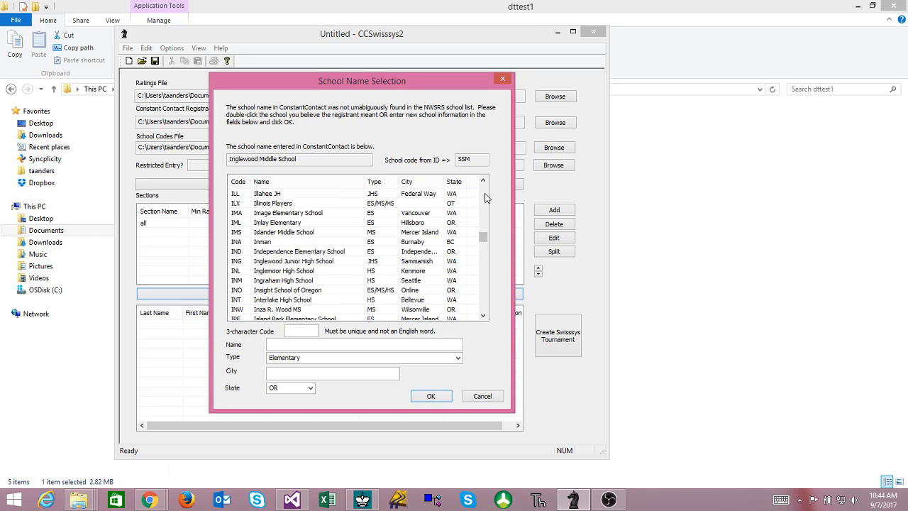
double_click(300, 261)
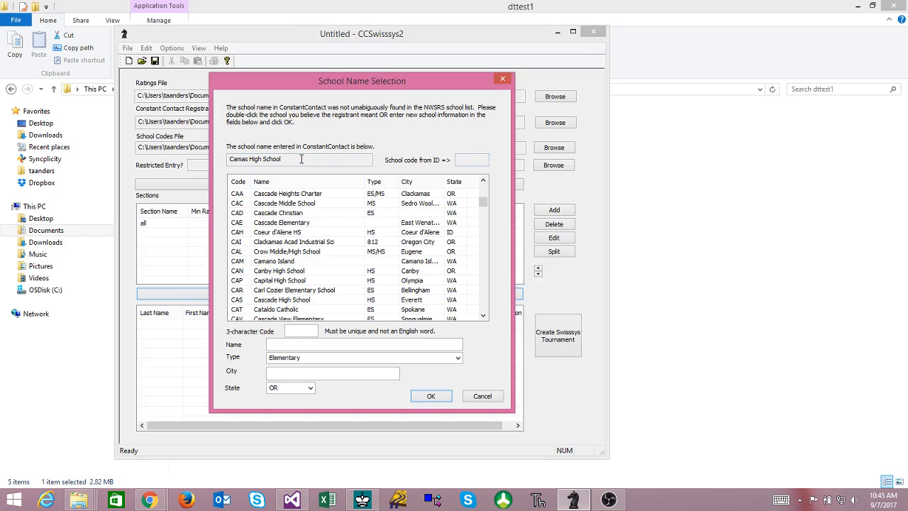
- Create a new school for the Camas High School entry with code CMH, type High, city Camas and state WA
left_click(297, 332)
type("CMH")
left_click(292, 345)
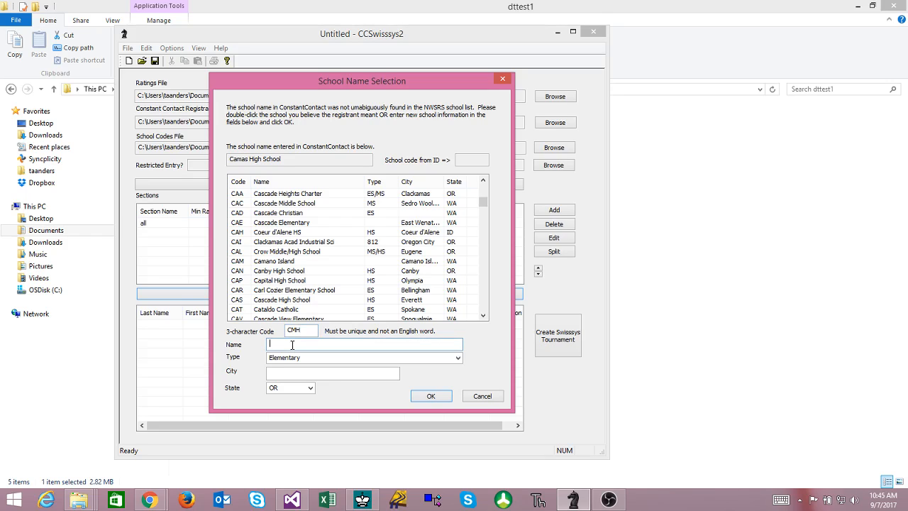
type("Camas High School")
left_click(457, 358)
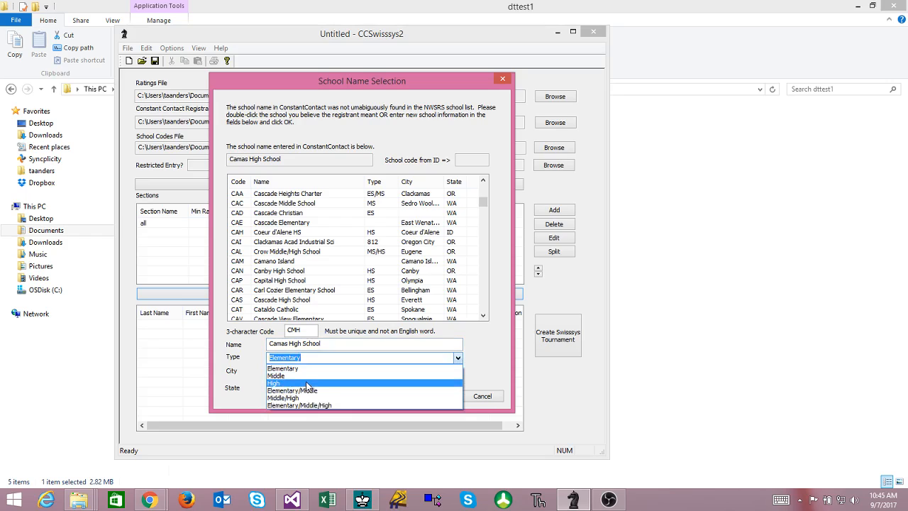
left_click(307, 383)
left_click(301, 371)
type("Camas")
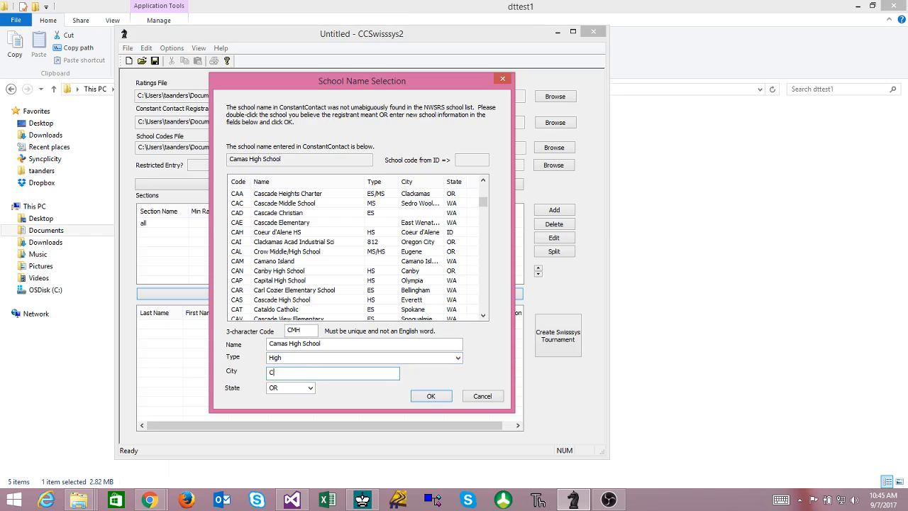
left_click(310, 388)
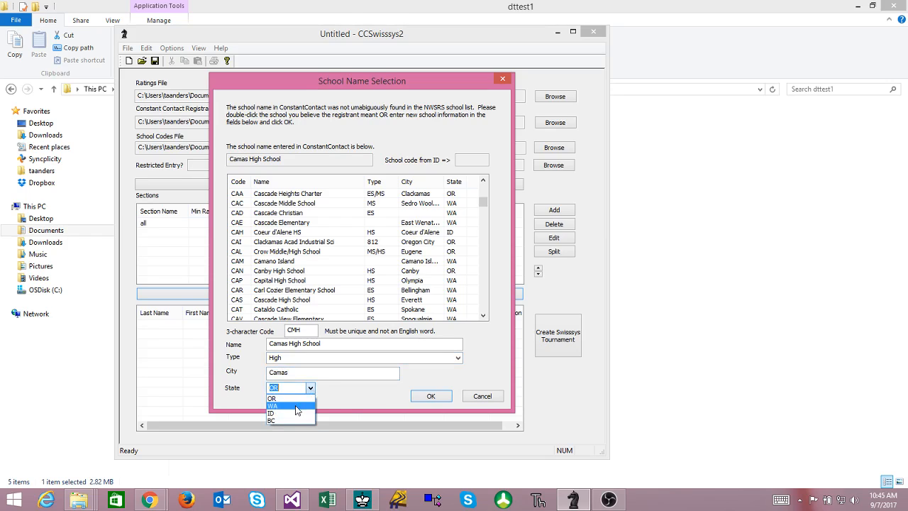
left_click(297, 411)
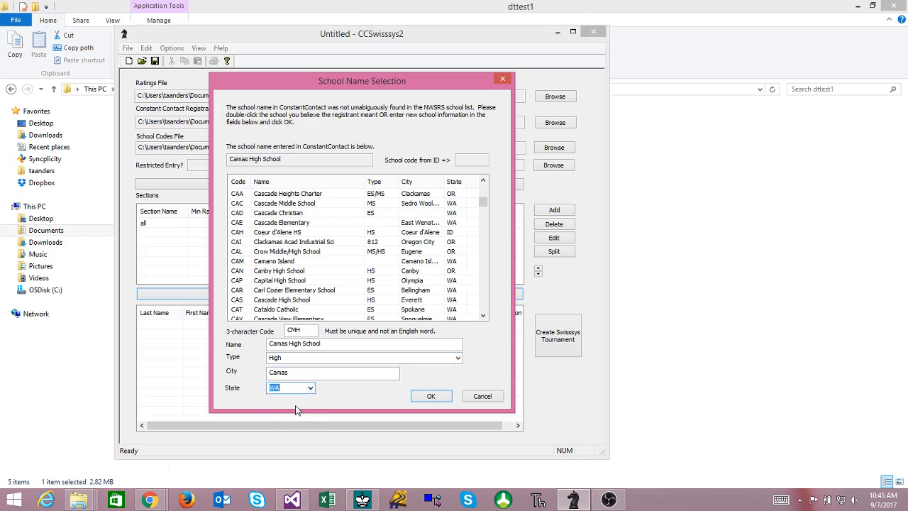
left_click(434, 396)
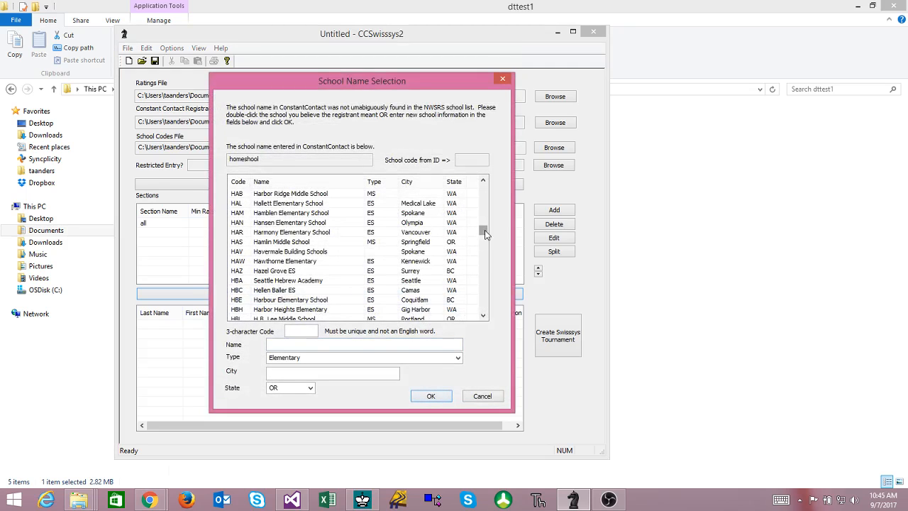
- Match the homeshool entry to Home Schooled-Oregon and ACCESS Academy Alternative Program to Access Academy in Portland
scroll(485, 234, "down", 10)
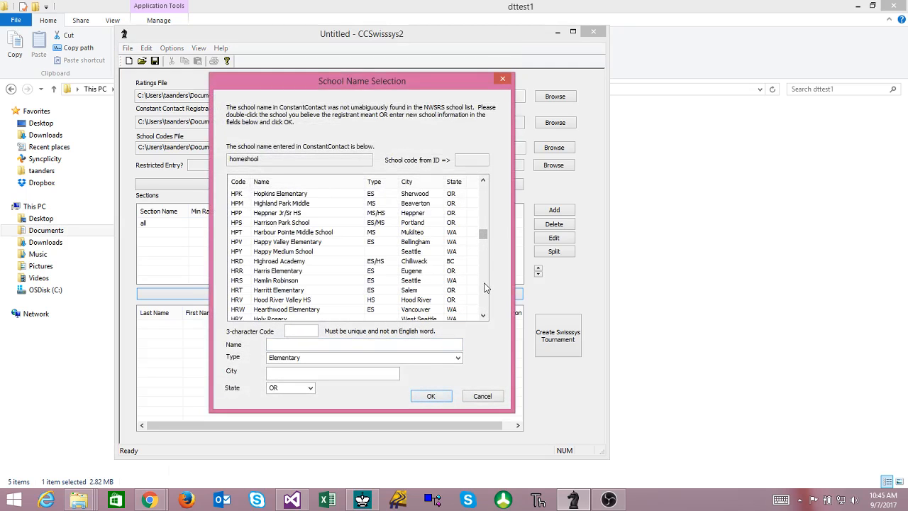
double_click(296, 282)
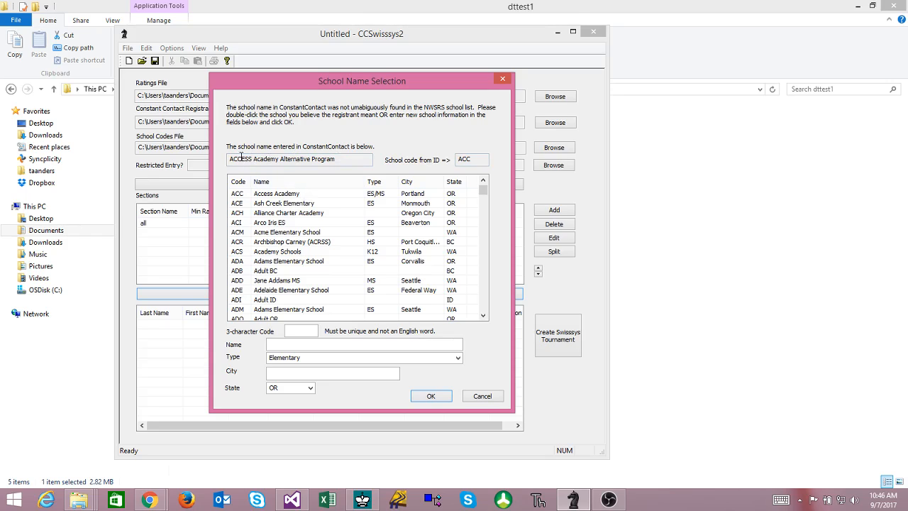
double_click(288, 196)
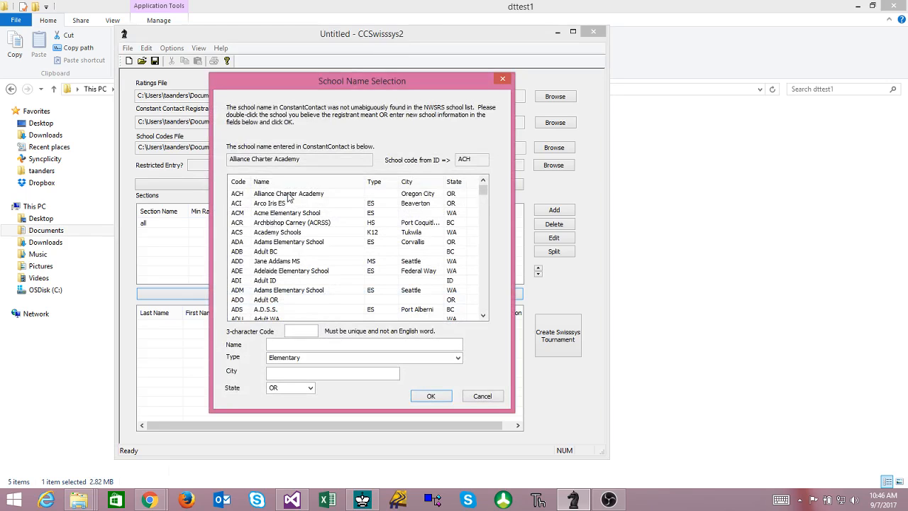
- Match Alliance Charter Academy, Oregon Episcopal School and The Valley School to their same-named schools, and Hayhurst Elementary School to Hayhurst-Odyssey
double_click(289, 195)
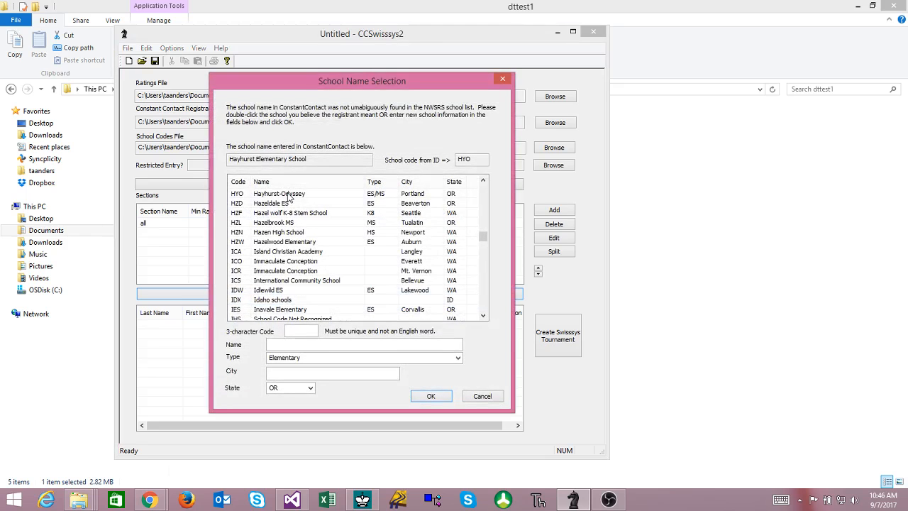
double_click(302, 194)
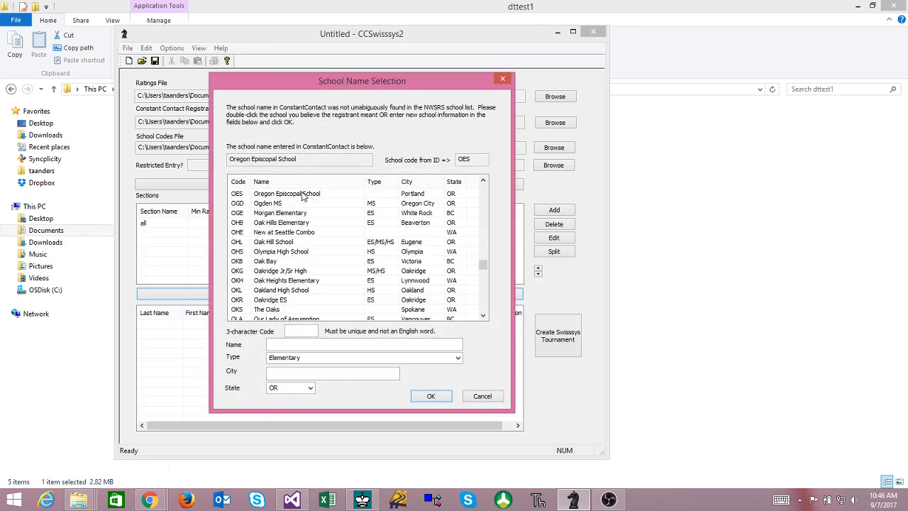
double_click(302, 196)
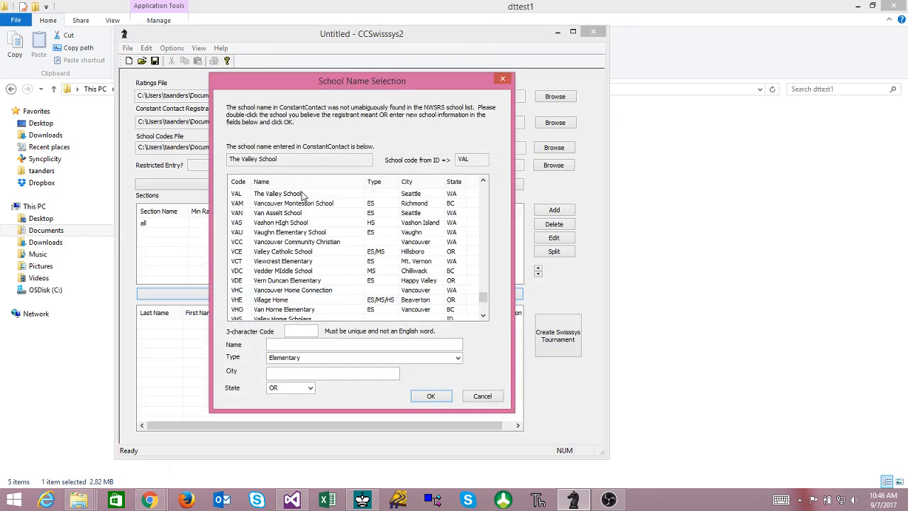
double_click(302, 195)
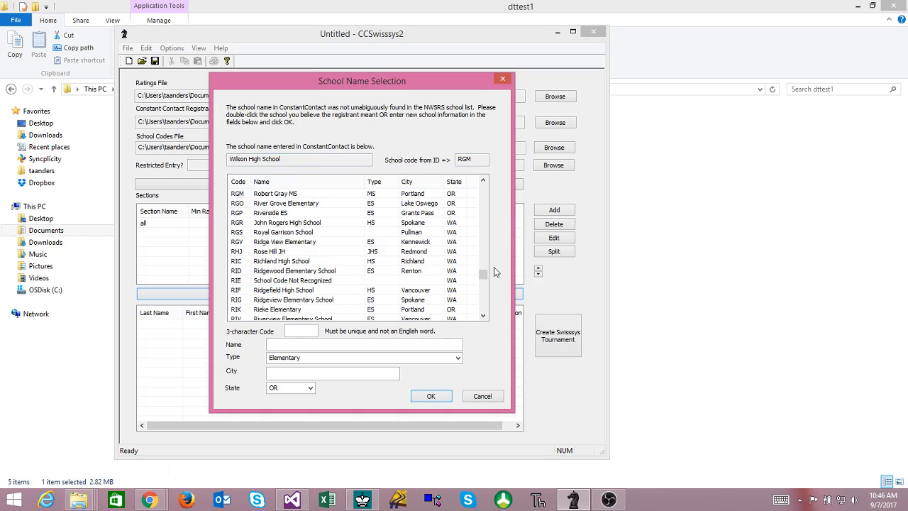
- Match the Wilson High School entry to Wilson HS in Portland, OR (code WHP)
left_click_drag(484, 277, 486, 302)
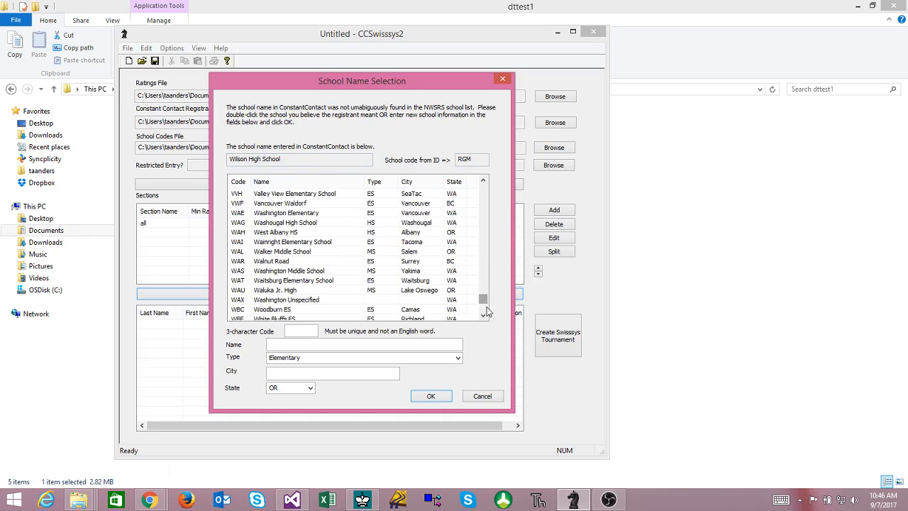
left_click(484, 316)
left_click(483, 315)
left_click(484, 316)
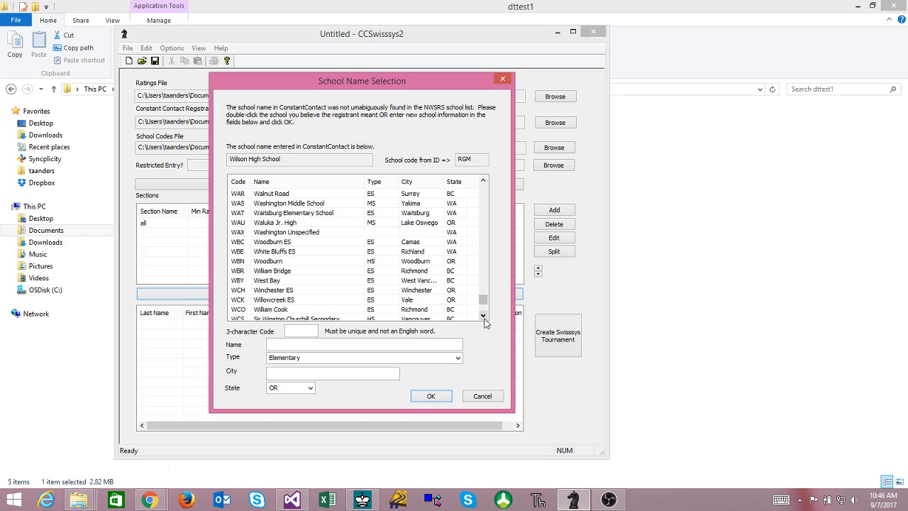
left_click(483, 315)
left_click(484, 316)
left_click(483, 316)
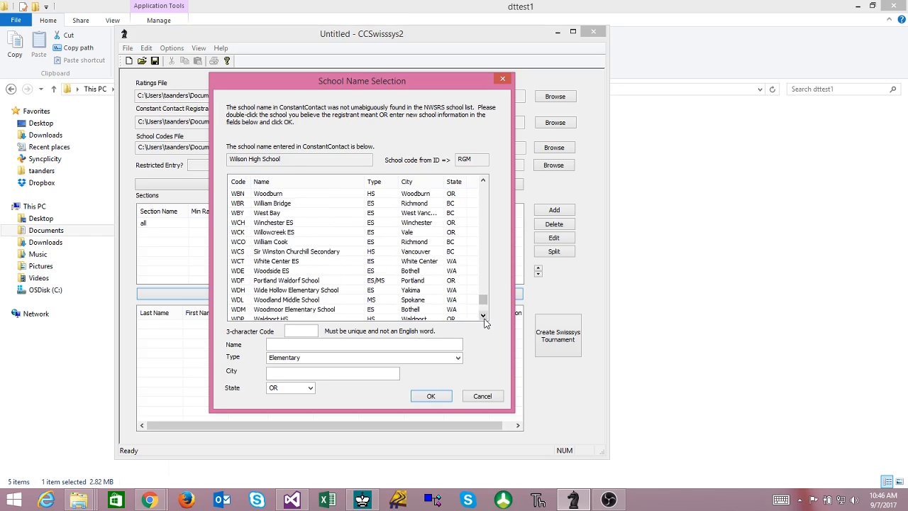
left_click(483, 315)
left_click(483, 317)
left_click(483, 317)
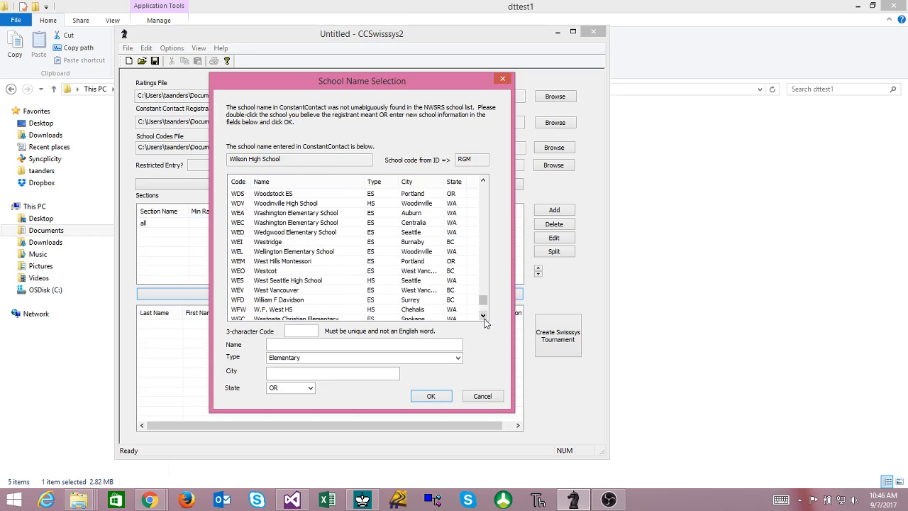
left_click(483, 316)
left_click(483, 316)
left_click(483, 316)
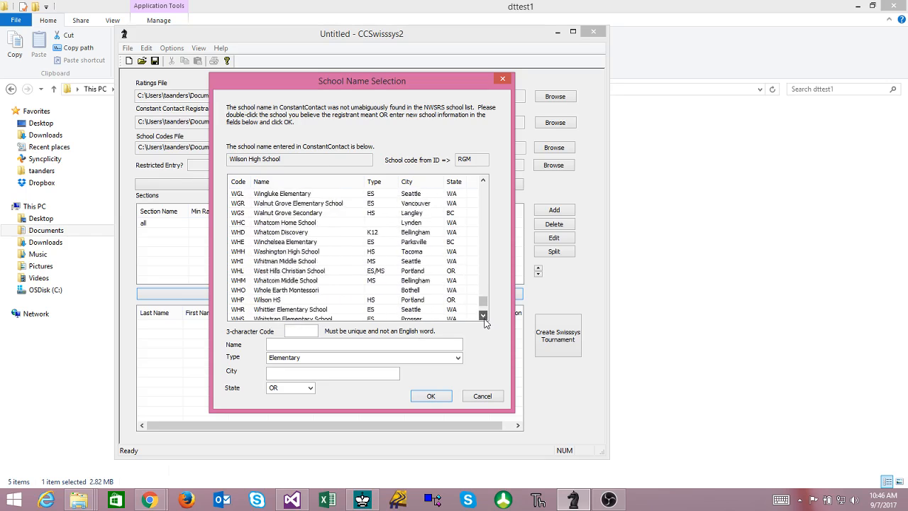
left_click(484, 316)
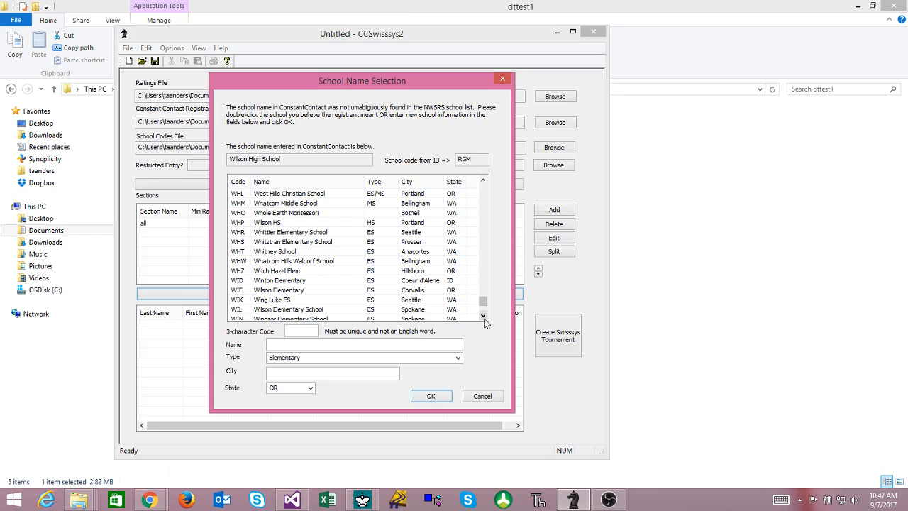
double_click(270, 225)
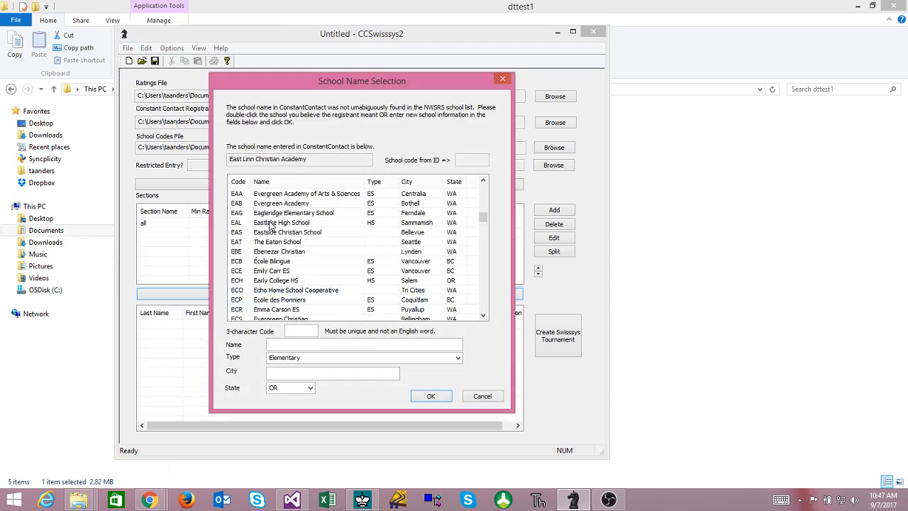
- Create a new school for East Linn Christian Academy with code ELC, type Elementary/Middle/High, city Lebanon and state OR
left_click(298, 330)
type("ELC")
left_click(303, 344)
type("East Linn Christian Academy")
left_click(457, 358)
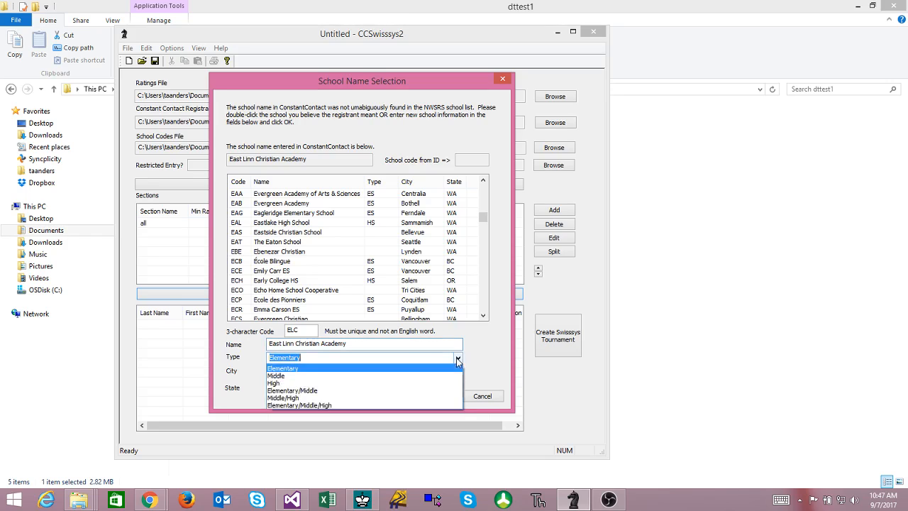
left_click(317, 406)
left_click(298, 374)
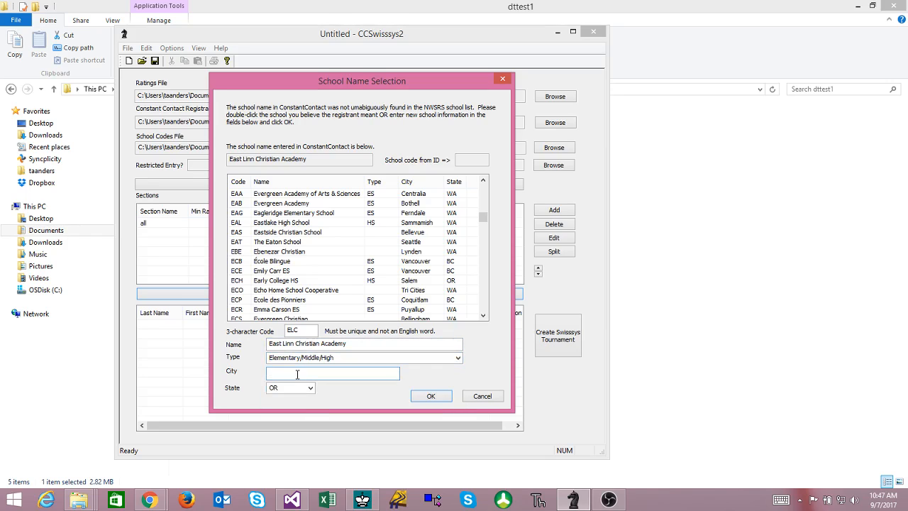
type("Lebanon")
left_click(424, 399)
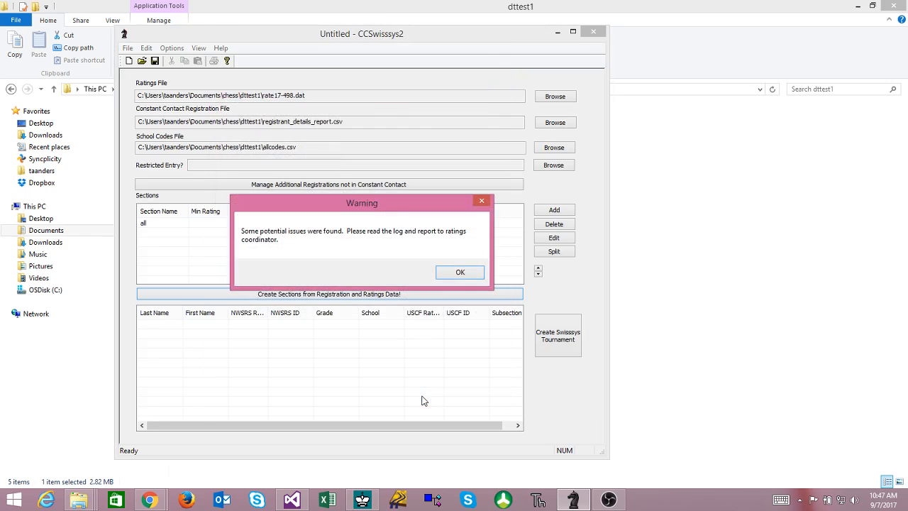
- Acknowledge the warning, review the log for player issues and new school codes, and close the log
left_click(455, 274)
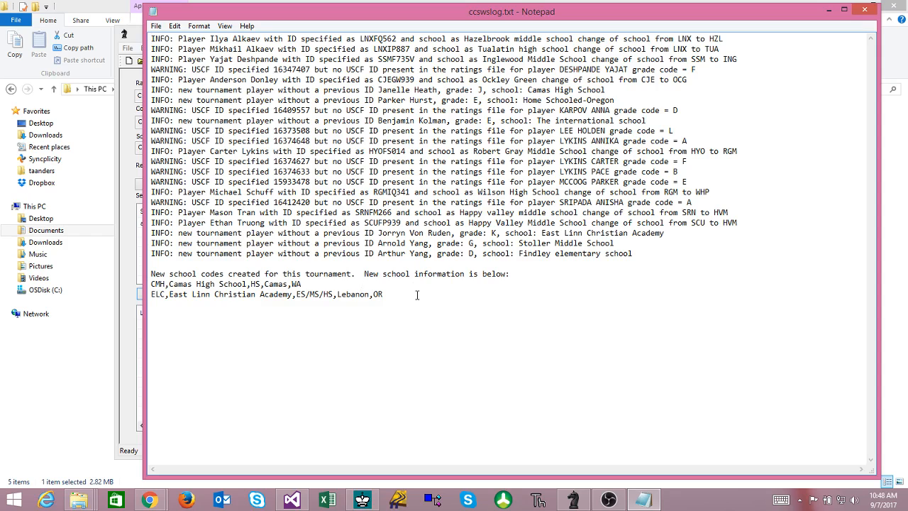
left_click(864, 10)
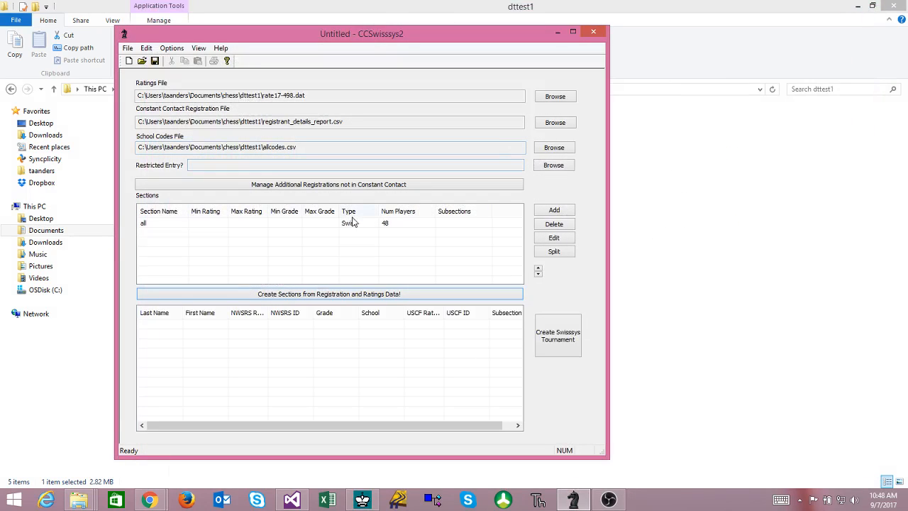
- List the players in the "all" section and sort them by last name in both ascending and descending order
left_click(178, 227)
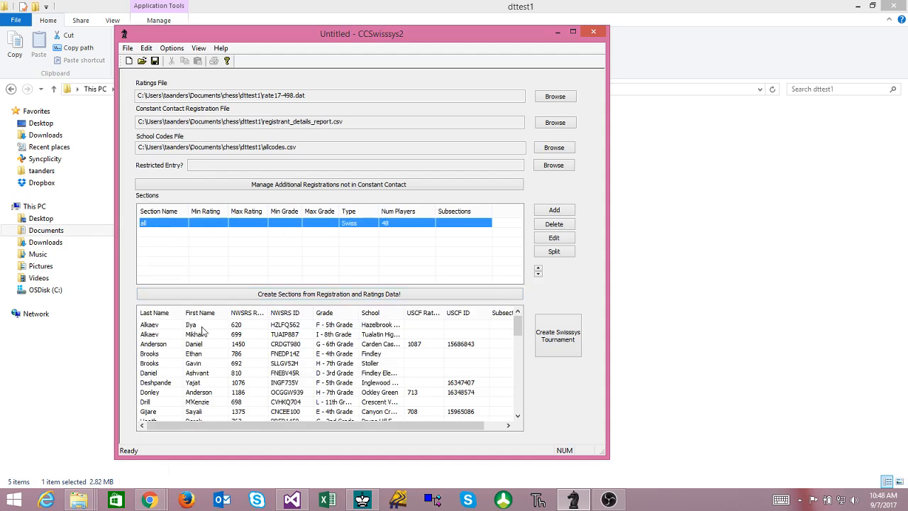
left_click(156, 317)
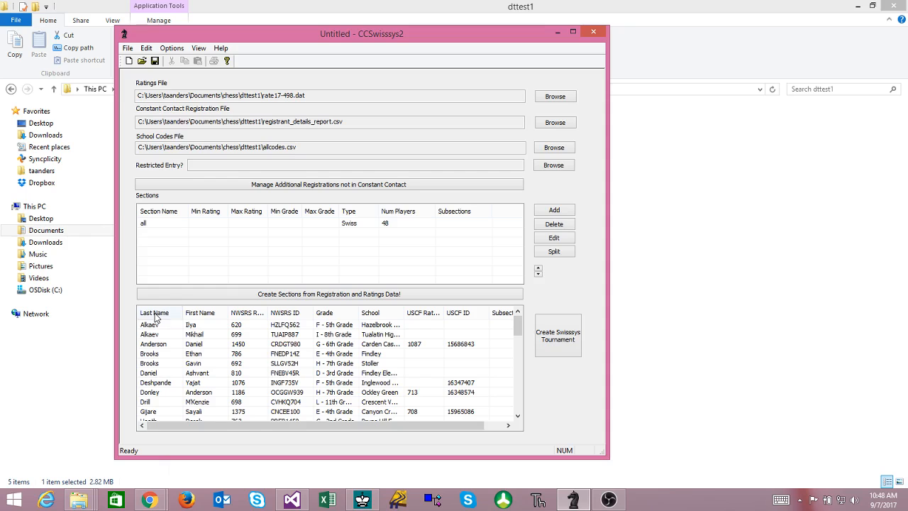
left_click(154, 313)
left_click(154, 313)
left_click(154, 313)
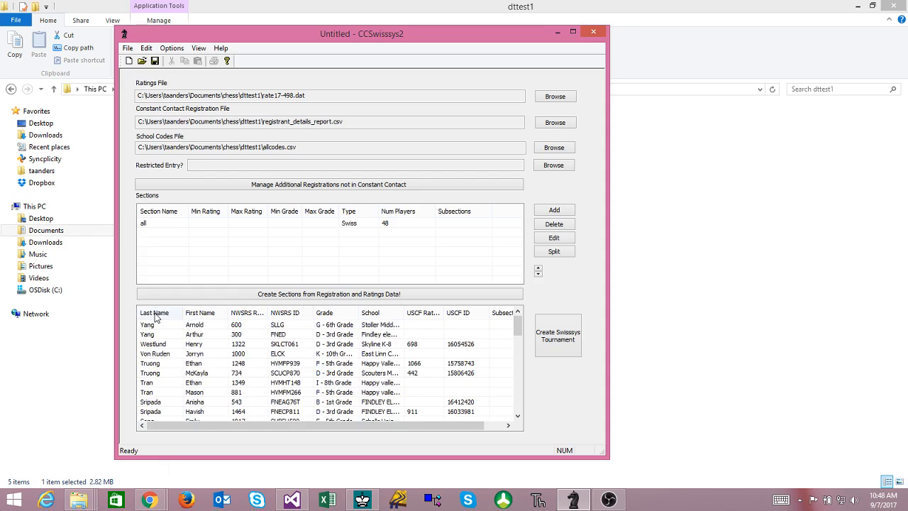
left_click(155, 314)
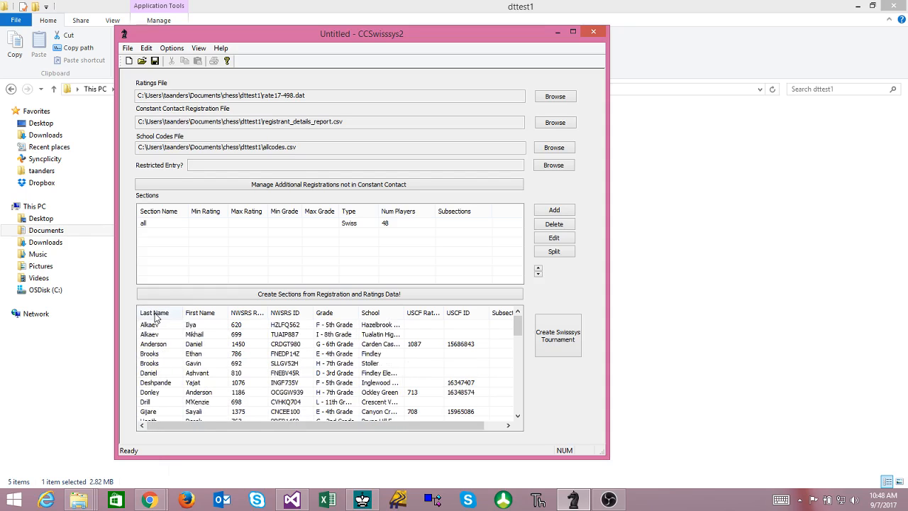
- Sort the player list by first name and by NWSRS rating, ending with the highest ratings first
left_click(200, 314)
left_click(202, 315)
left_click(247, 313)
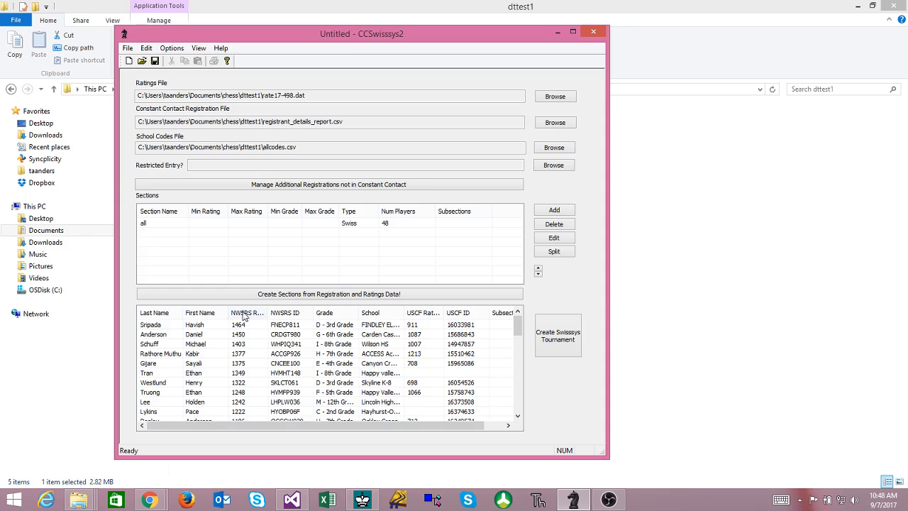
left_click(241, 314)
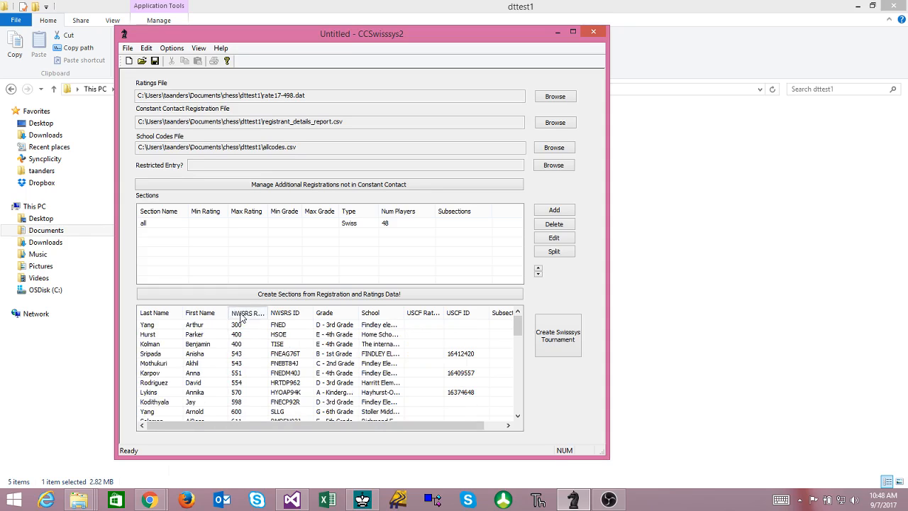
left_click(242, 314)
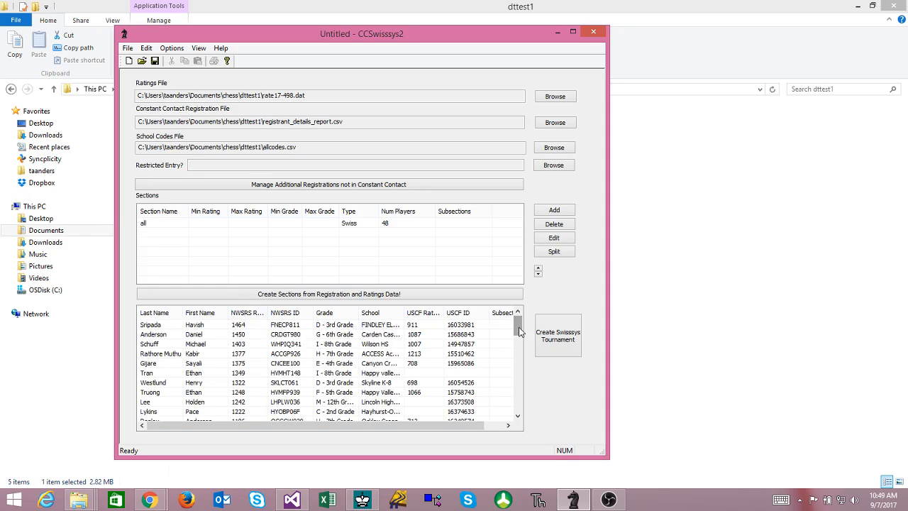
- Split the "all" section into 3 equally sized sections
left_click(169, 225)
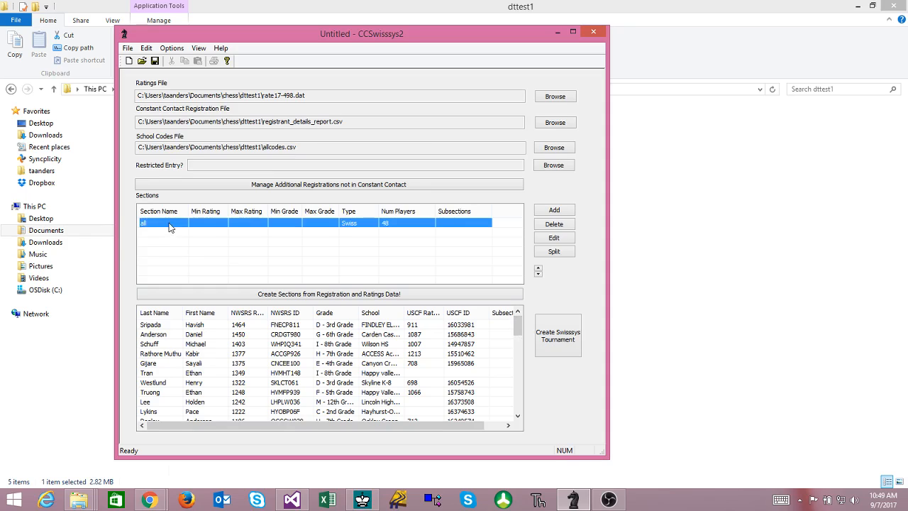
left_click(557, 254)
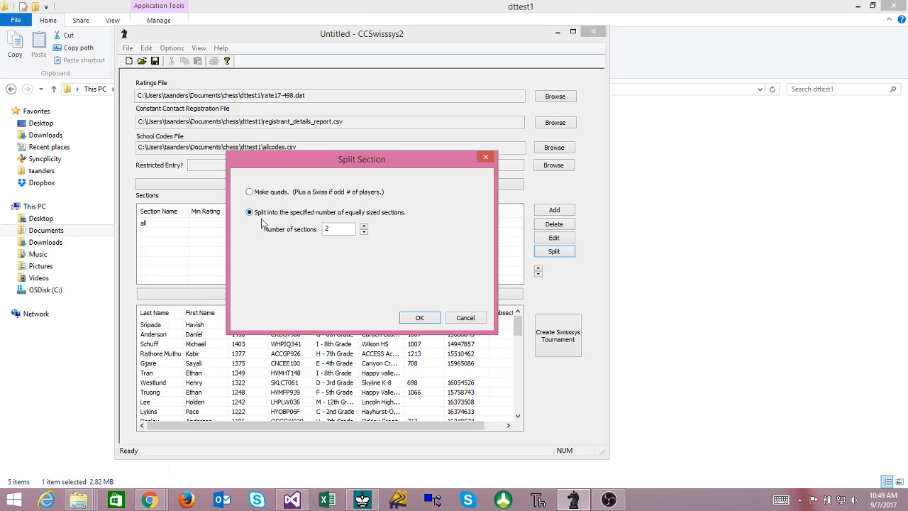
left_click(364, 225)
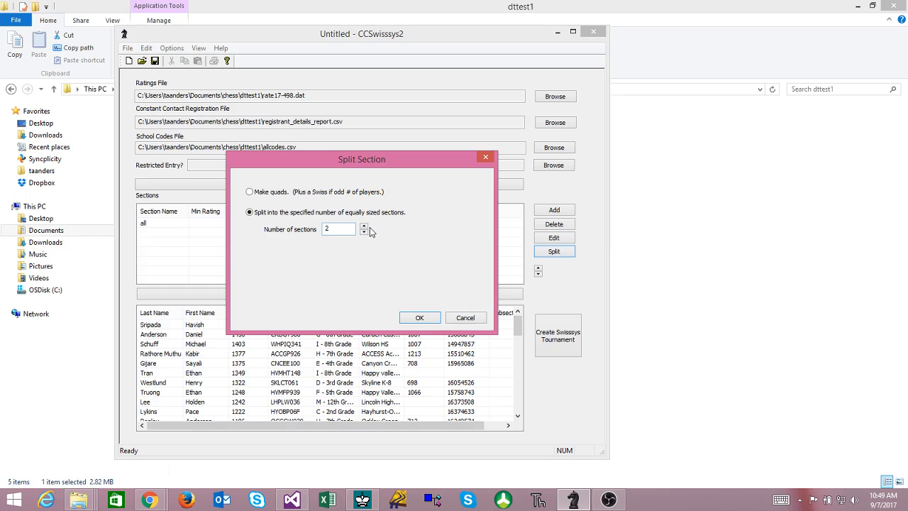
left_click(420, 319)
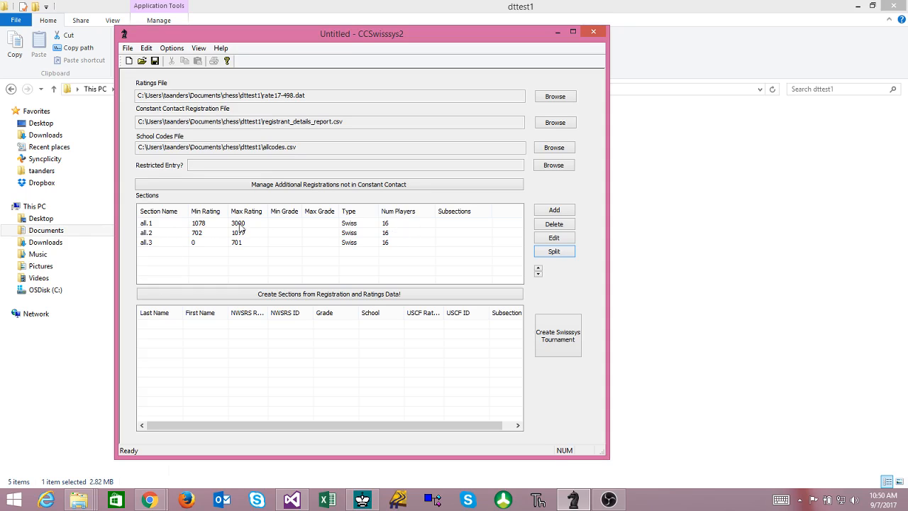
- Examine the player lists of the split sections all.1, all.2 and all.3
left_click(162, 224)
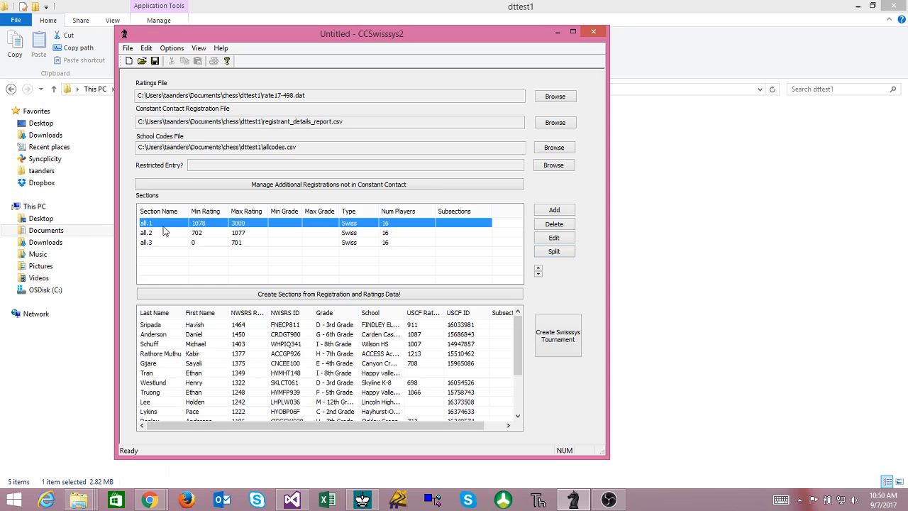
left_click(163, 233)
left_click(166, 252)
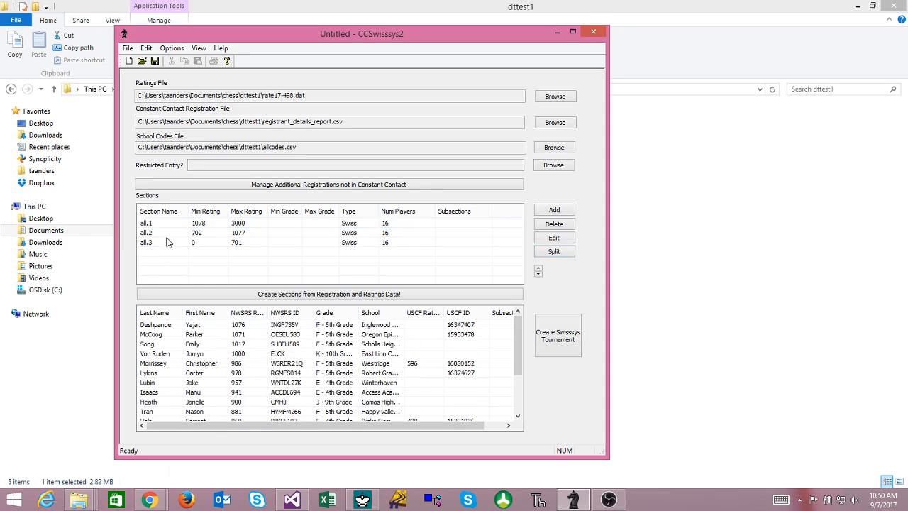
left_click(167, 234)
left_click(166, 244)
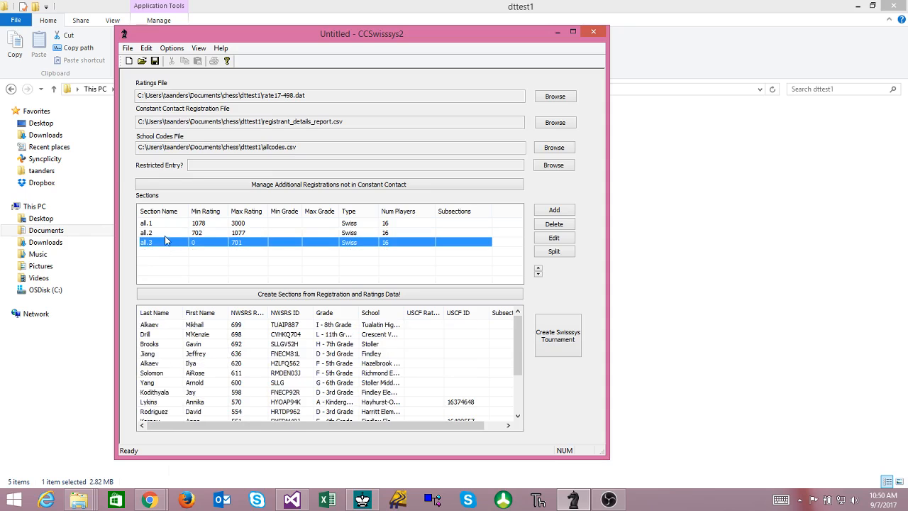
left_click(164, 233)
left_click(165, 223)
left_click(164, 234)
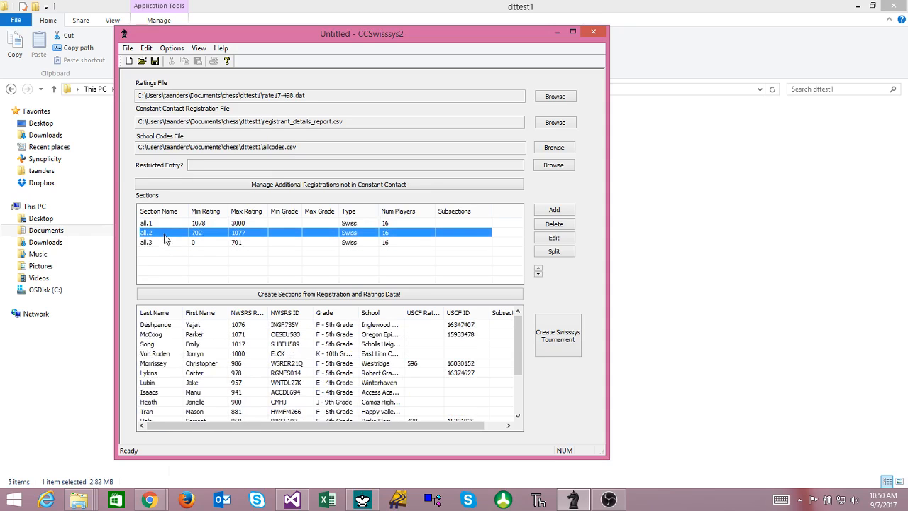
left_click(166, 243)
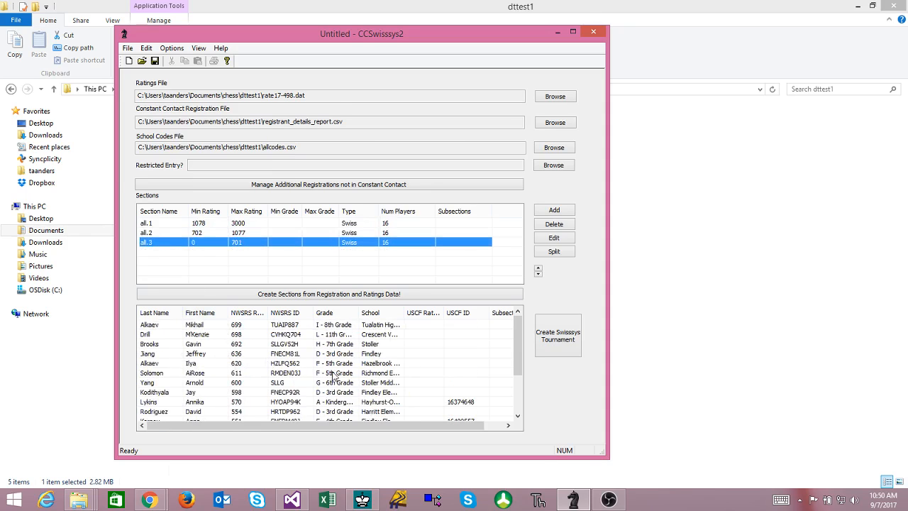
- Rename section all.1 as 1100+
left_click(171, 224)
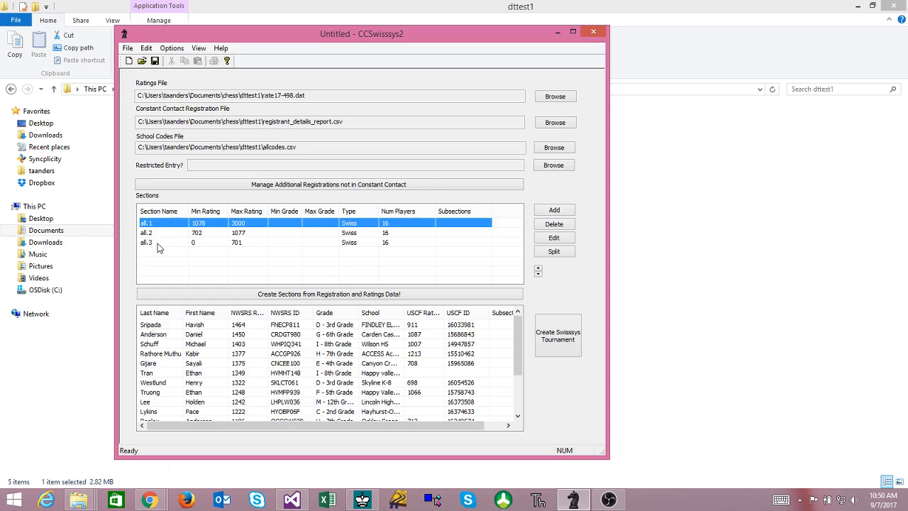
left_click(552, 239)
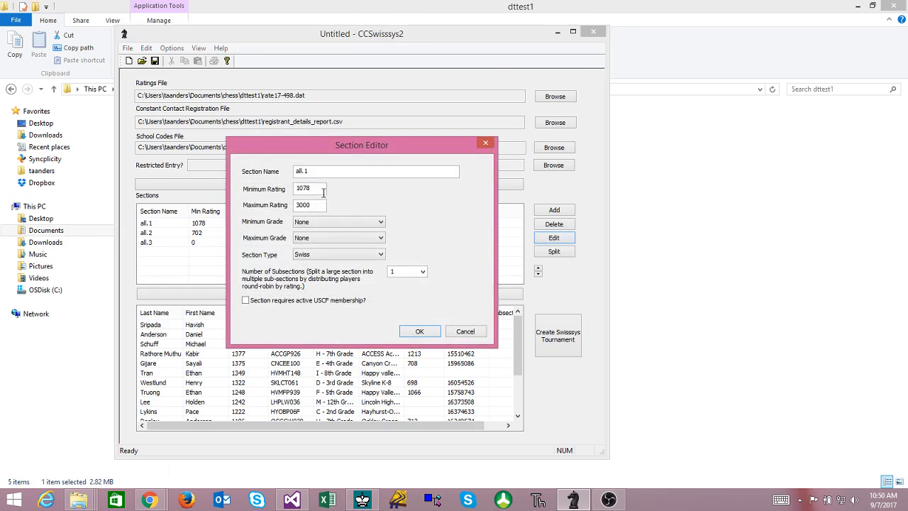
left_click_drag(312, 172, 290, 171)
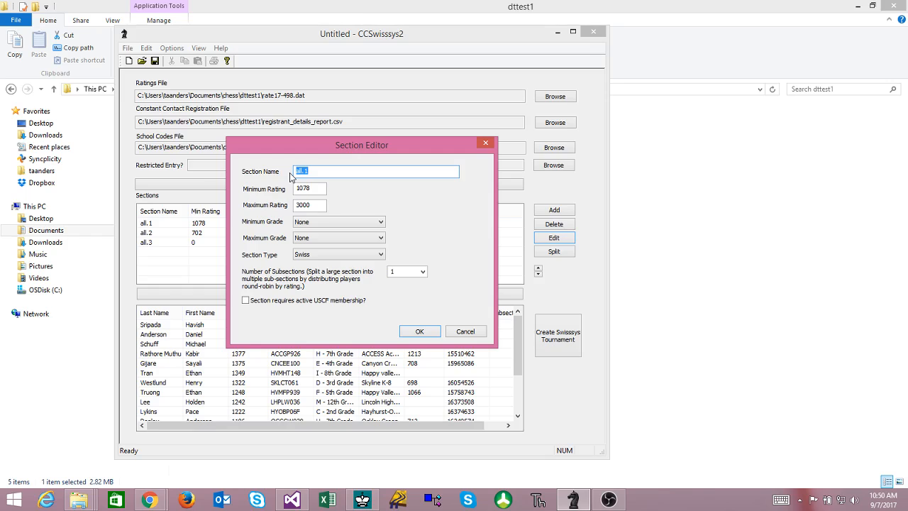
type("1100 +")
left_click(420, 331)
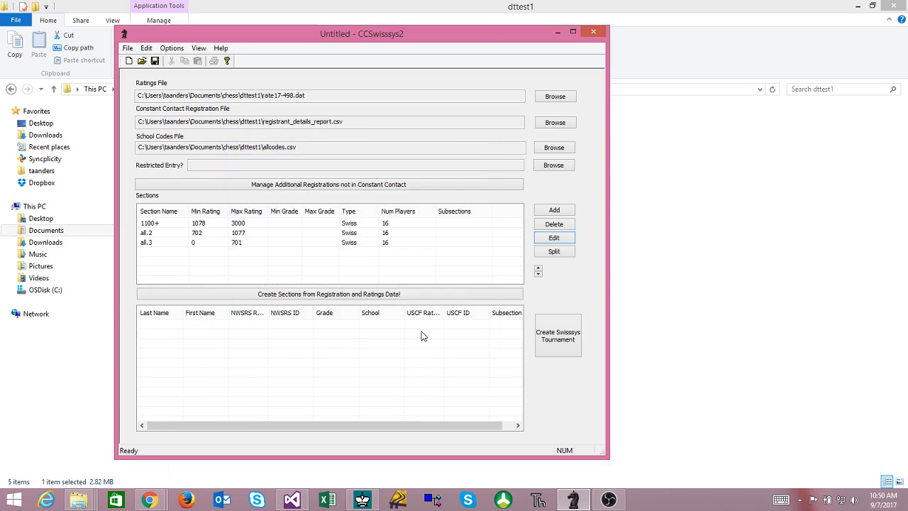
- Rename section all.2 as U1100
left_click(152, 233)
left_click(560, 240)
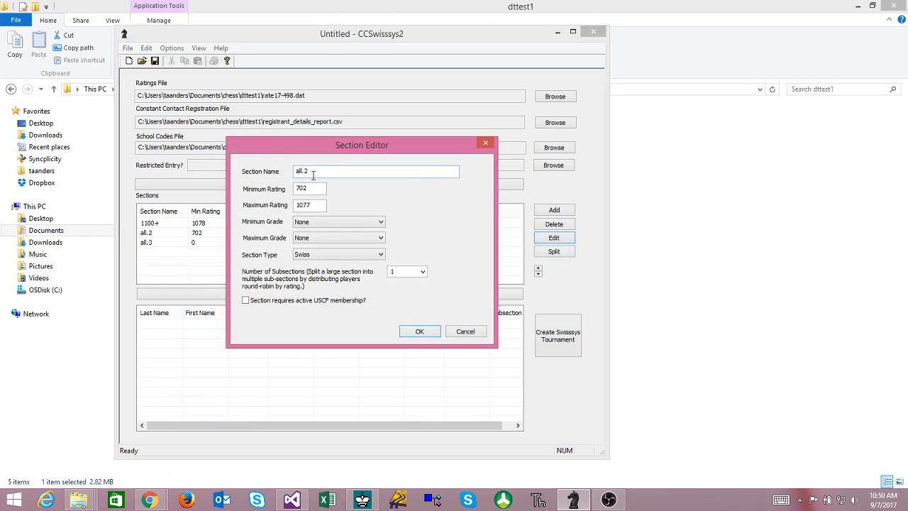
key("BackSpace")
key("BackSpace")
key("BackSpace")
key("BackSpace")
key("BackSpace")
type("U1100")
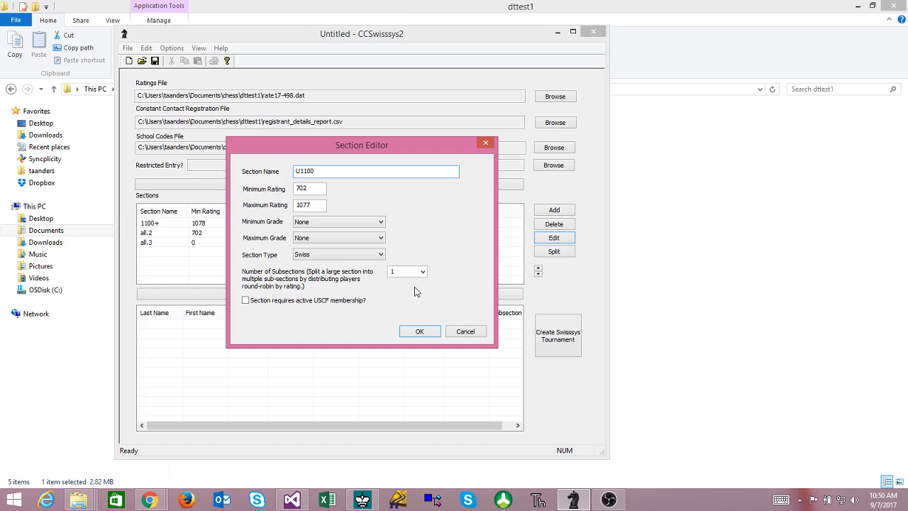
left_click(419, 332)
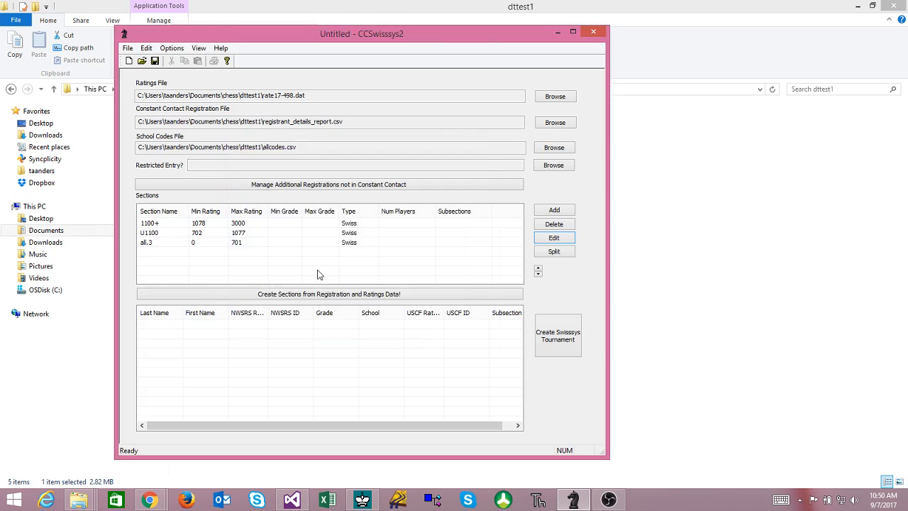
- Rename section all.3 as U700
left_click(158, 243)
left_click(560, 239)
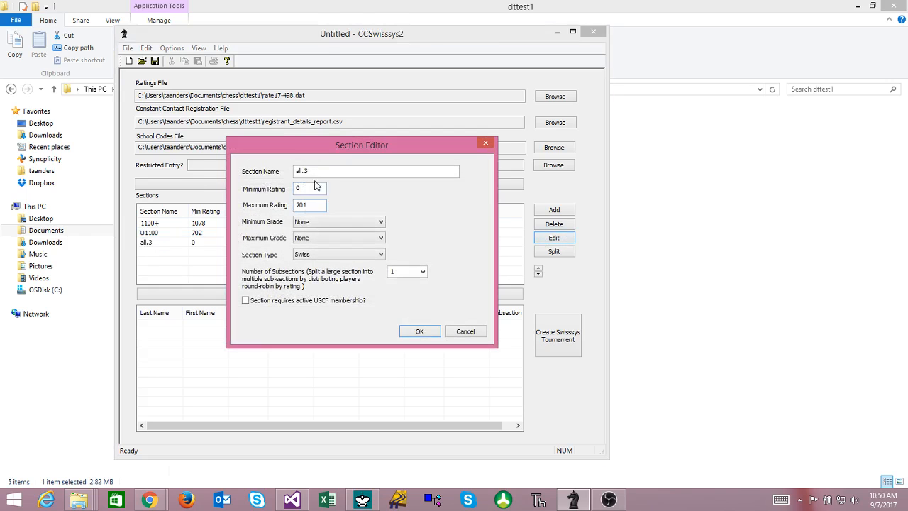
left_click_drag(322, 175, 277, 178)
type("U700")
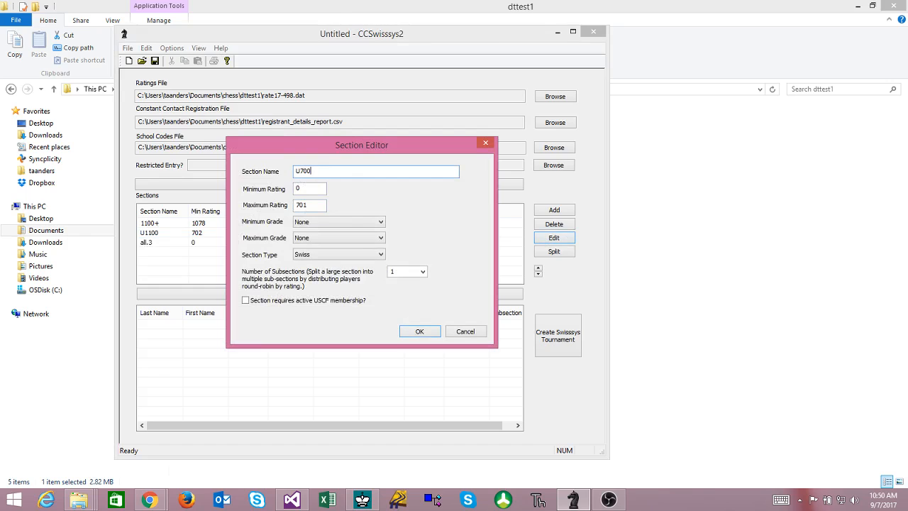
left_click(421, 331)
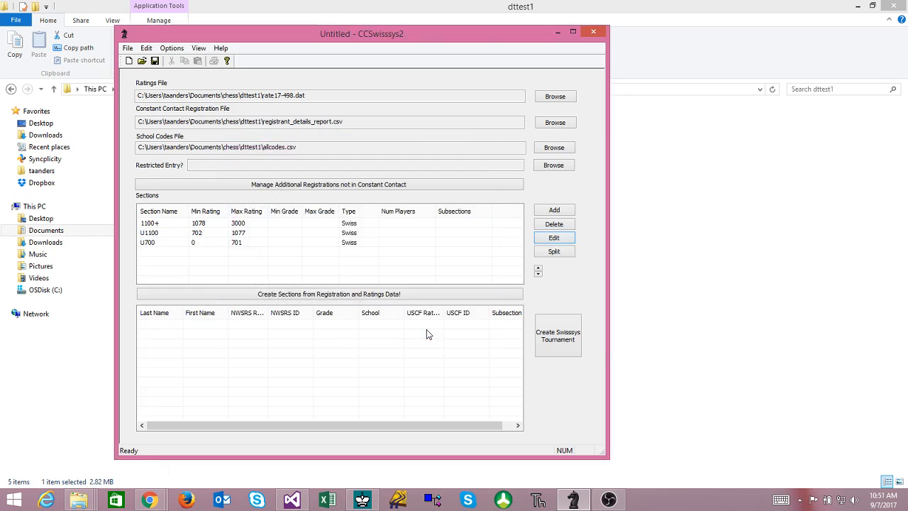
- Recreate the sections from the registration and ratings data, acknowledge the warning and close the log
left_click(170, 225)
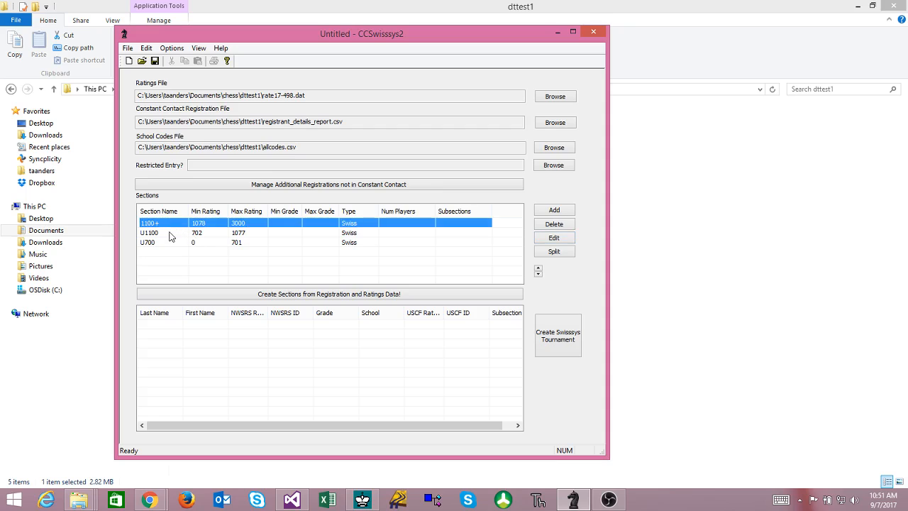
left_click(171, 234)
left_click(171, 245)
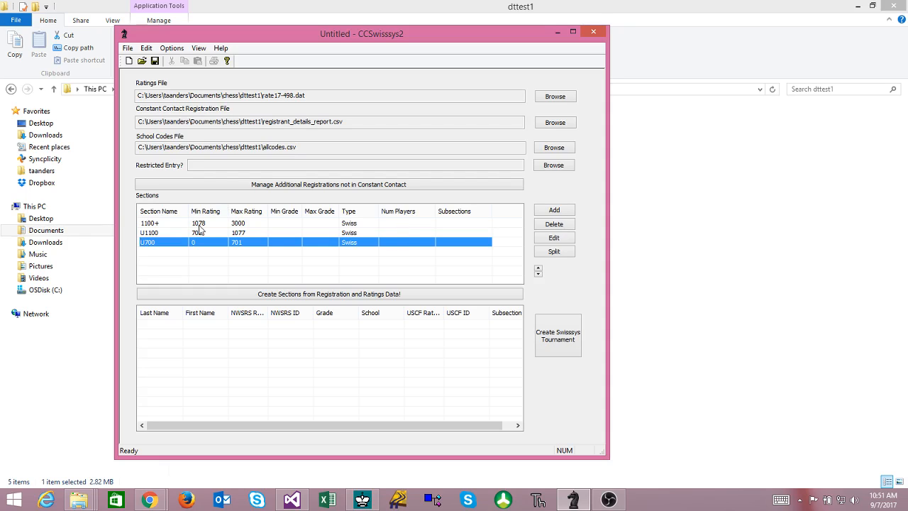
left_click(245, 294)
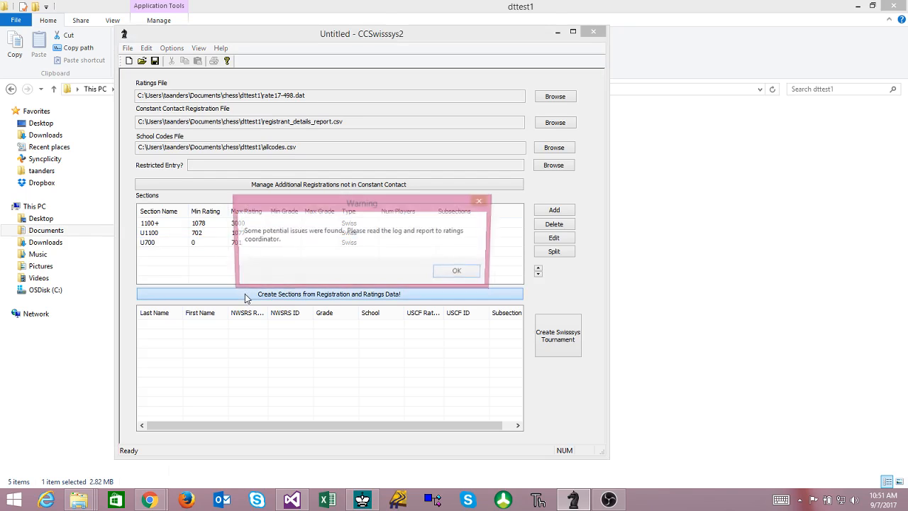
left_click(454, 271)
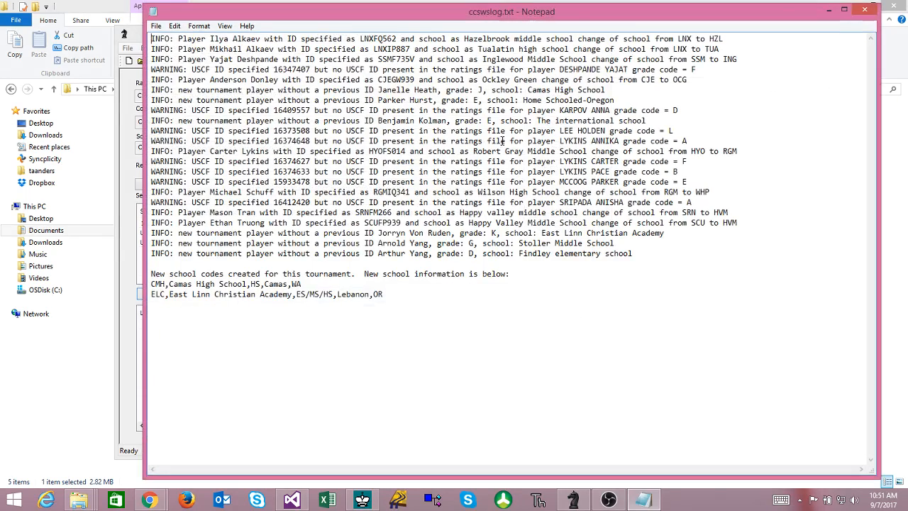
left_click(865, 10)
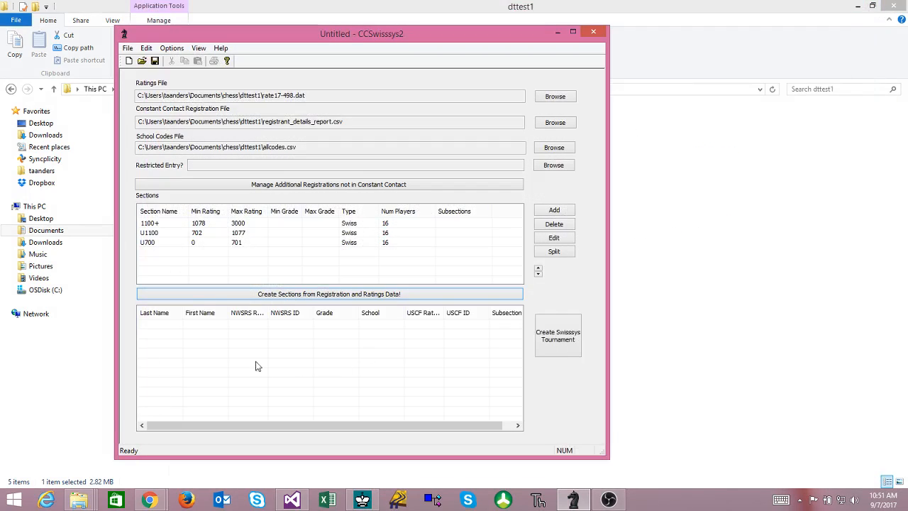
- Check the player lists of the 1100+, U1100 and U700 sections
left_click(168, 227)
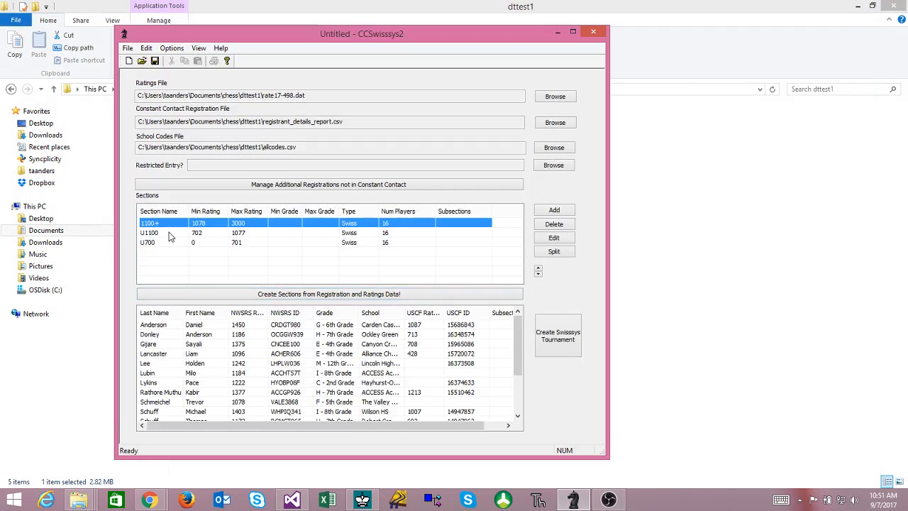
left_click(170, 234)
left_click(172, 243)
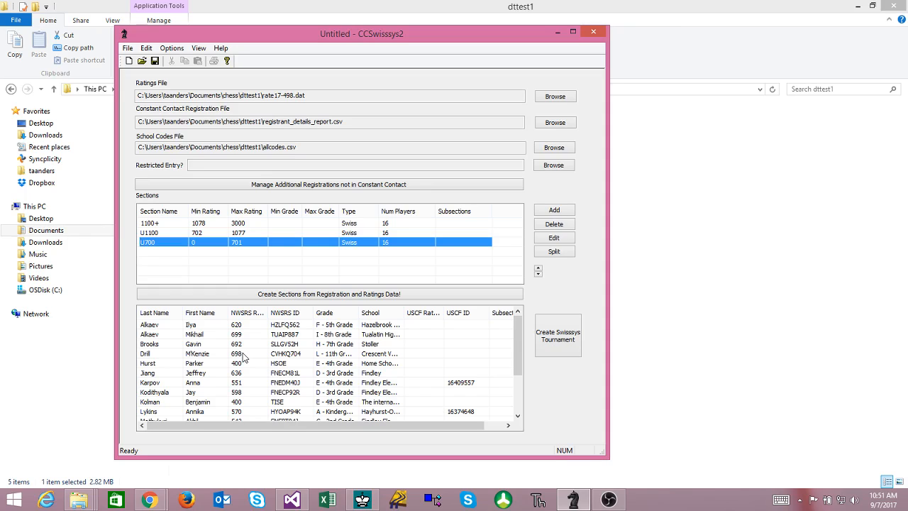
- Create the Swisssys tournament and save it as oregon_open_scholastic_2017 in the dttest1 folder, acknowledging the completion message
left_click(559, 339)
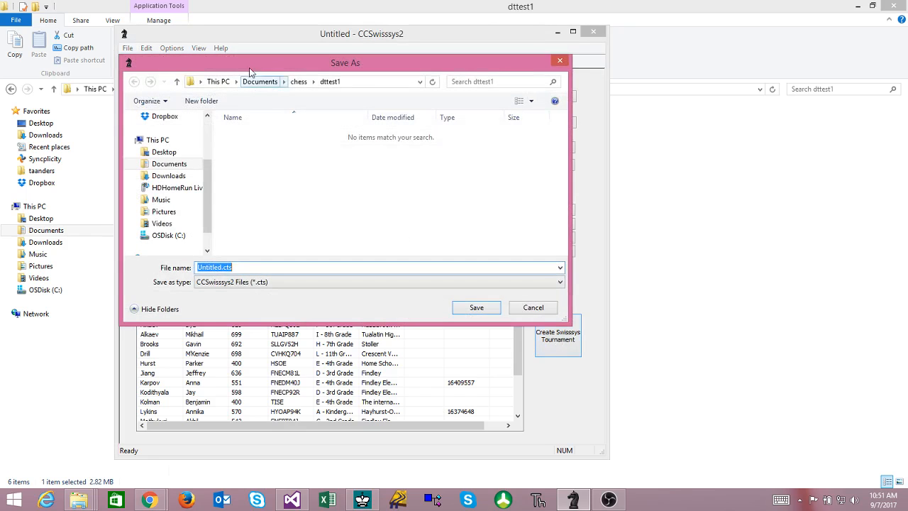
left_click_drag(264, 67, 369, 166)
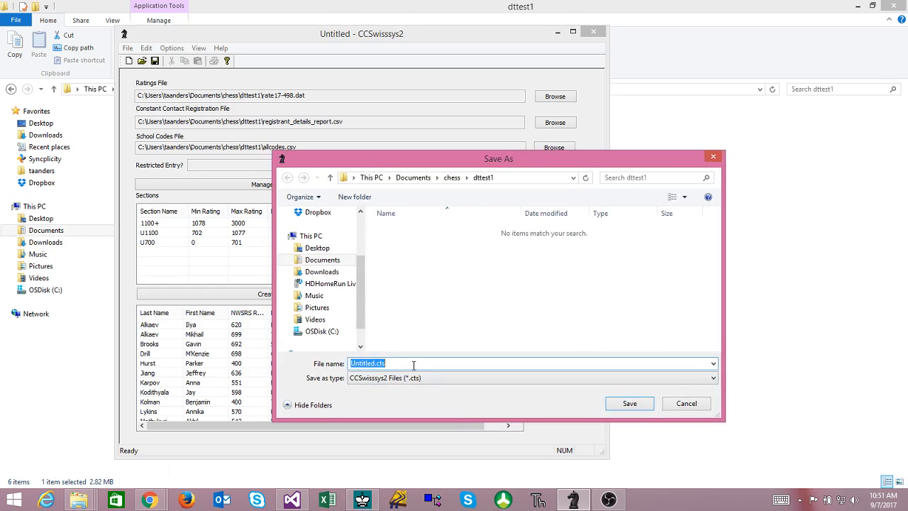
type("example")
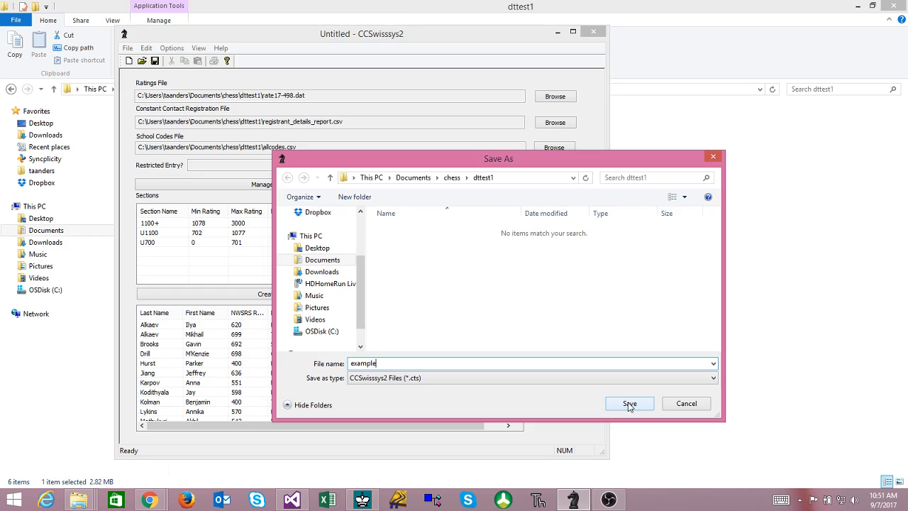
key("BackSpace")
key("BackSpace")
key("BackSpace")
key("BackSpace")
key("BackSpace")
key("BackSpace")
type("oregon_open_2017")
key("BackSpace")
key("BackSpace")
key("BackSpace")
key("BackSpace")
type("scholastic_2017")
left_click(637, 406)
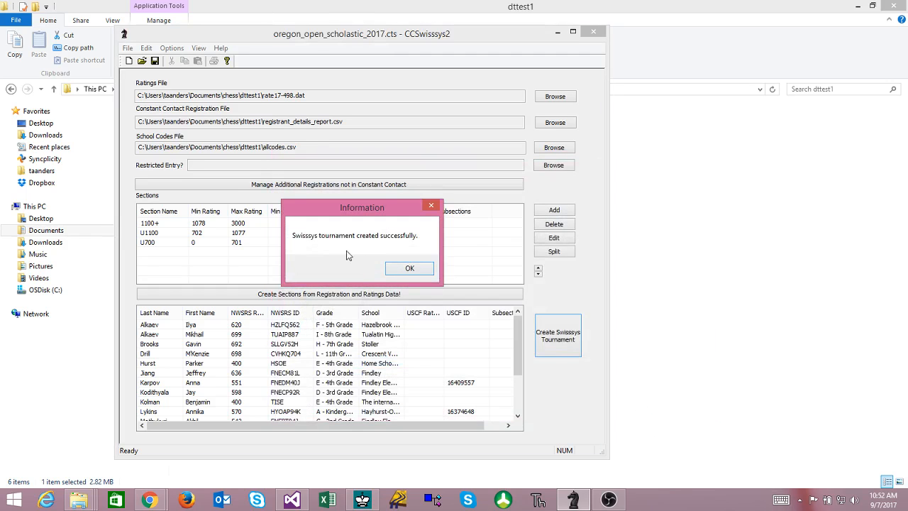
left_click(409, 268)
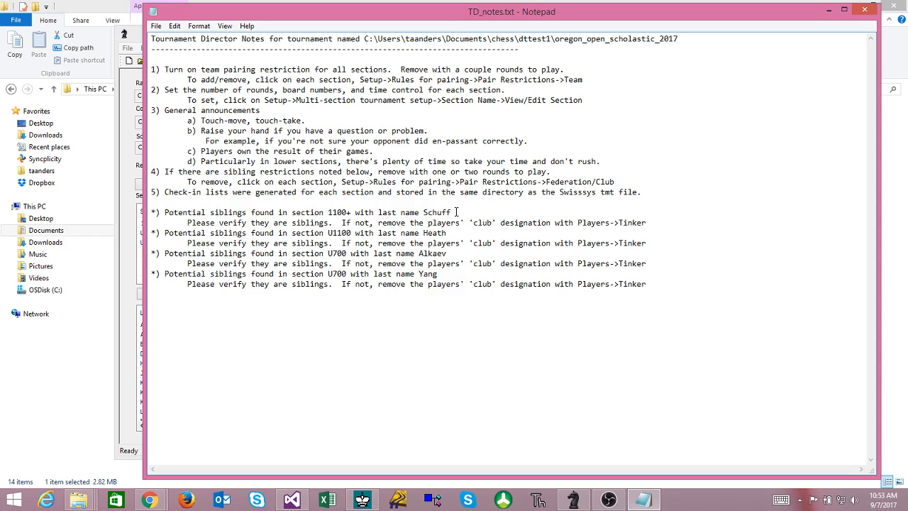
- Review the note on sibling restrictions in the tournament director notes
left_click_drag(165, 172, 596, 173)
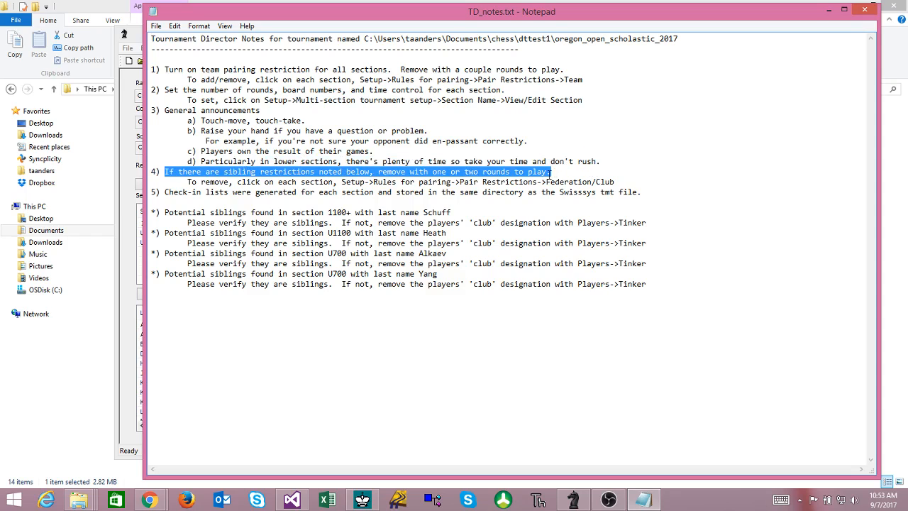
left_click(563, 172)
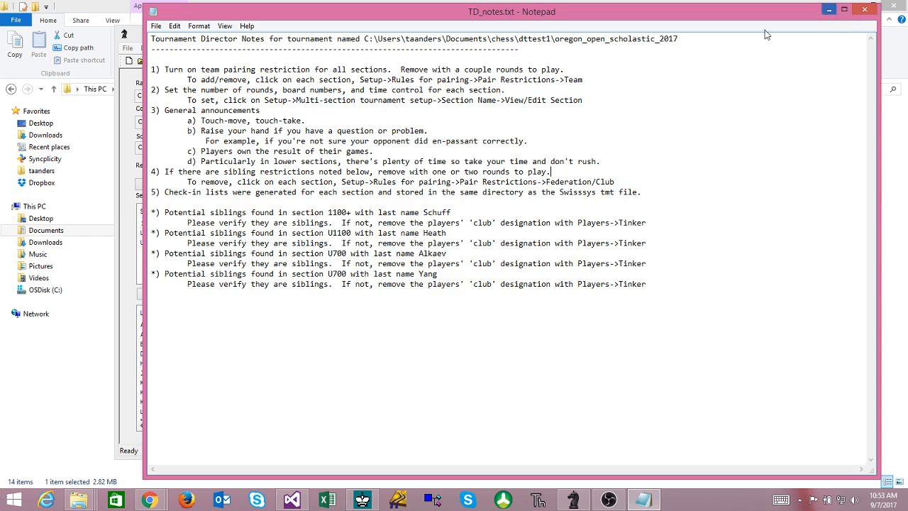
left_click(12, 501)
left_click(13, 501)
right_click(13, 501)
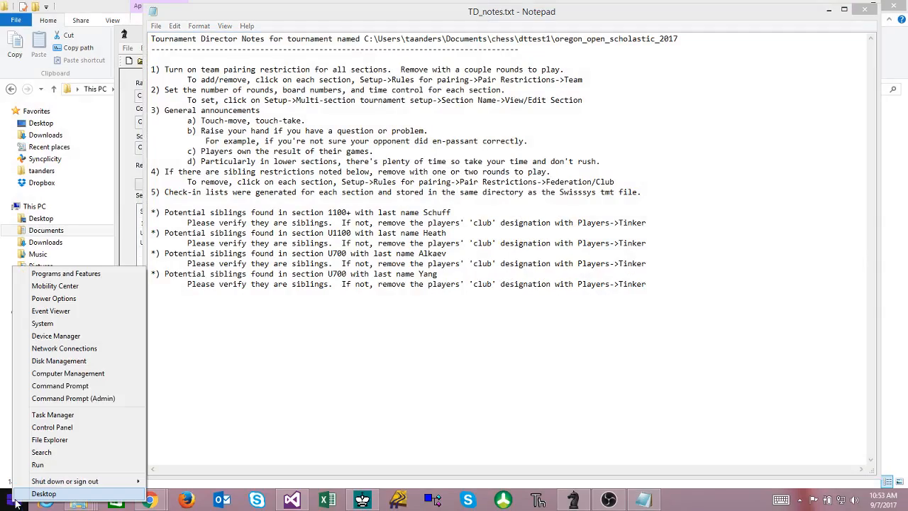
key("Escape")
- Start SwissSys maximised, dismiss its startup tip and task launcher, and bring up the dialog for opening a tournament file
left_click(831, 8)
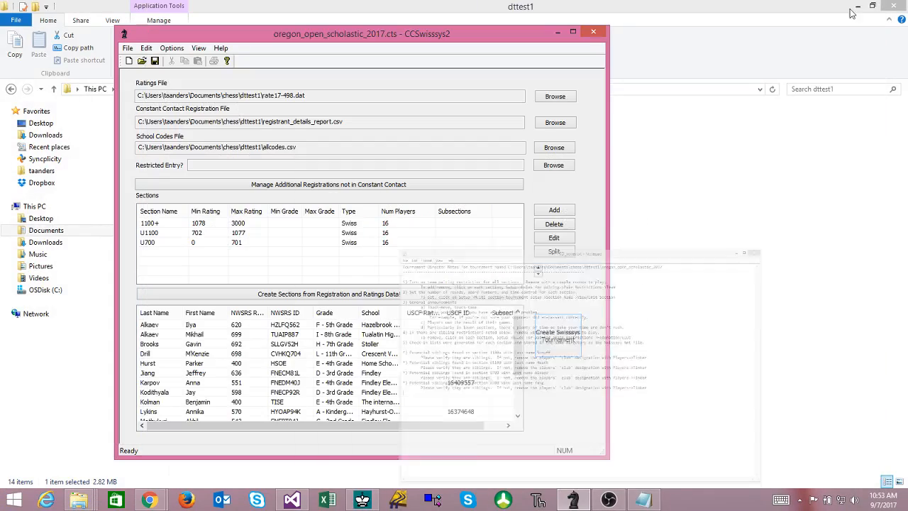
left_click(858, 9)
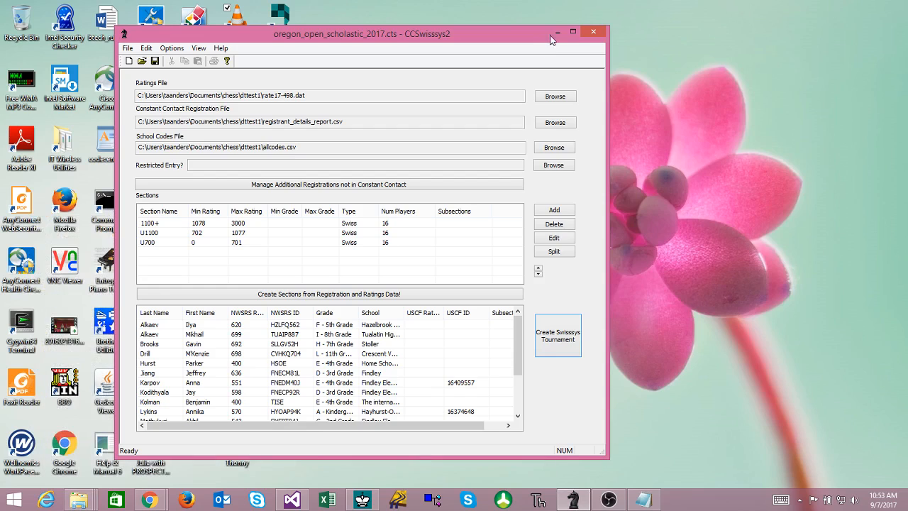
left_click(558, 32)
double_click(147, 387)
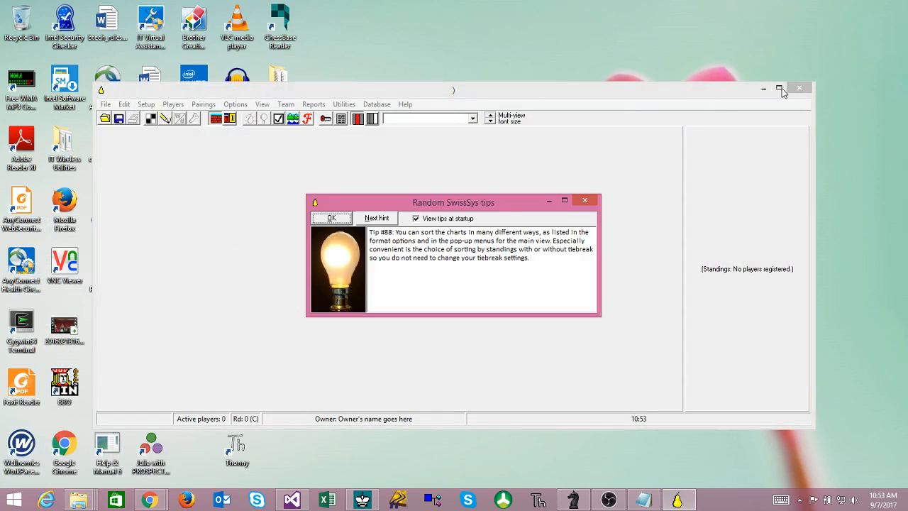
left_click(781, 90)
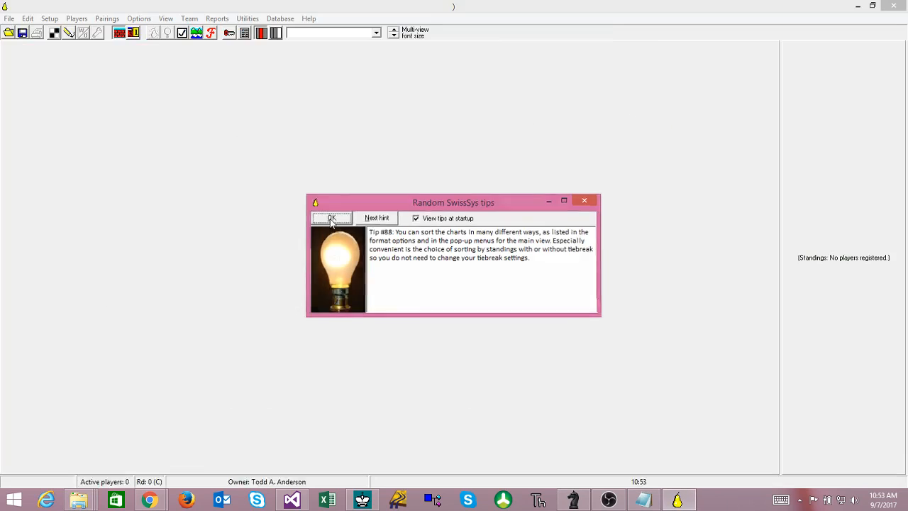
left_click(330, 218)
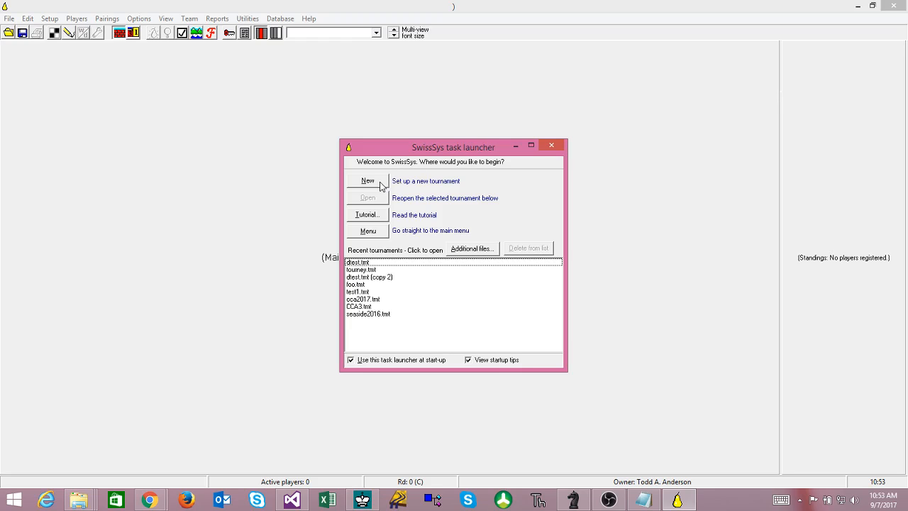
left_click(369, 231)
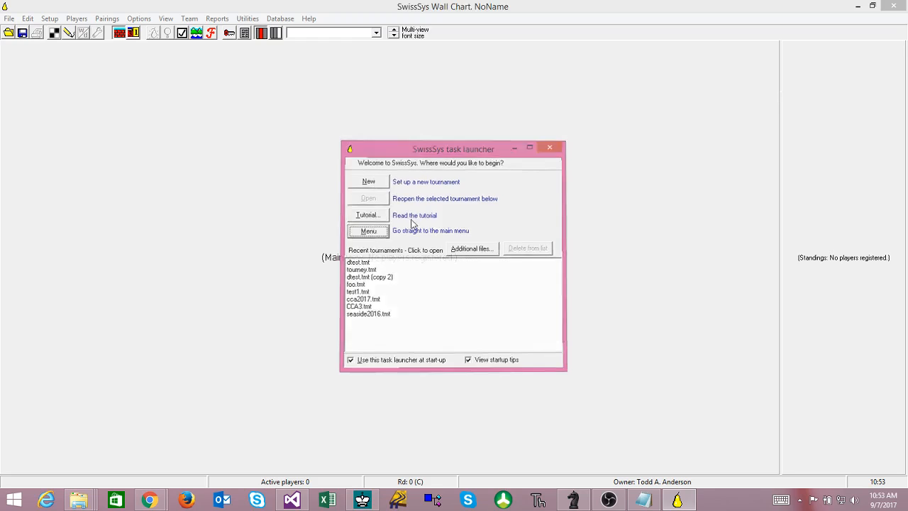
left_click(9, 19)
left_click(29, 45)
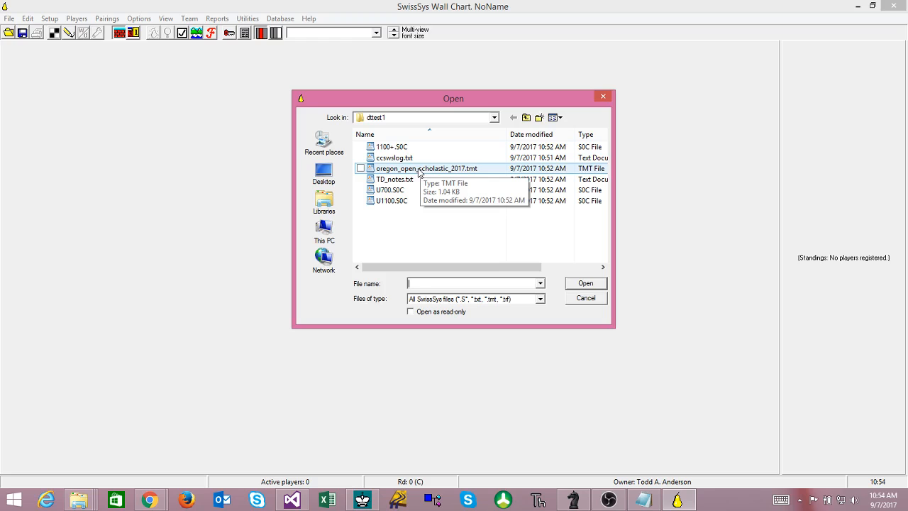
- Switch to the dttest1 folder in File Explorer and examine the generated section files 1100+.S0C, U700.S0C and U1100.S0C
left_click(78, 501)
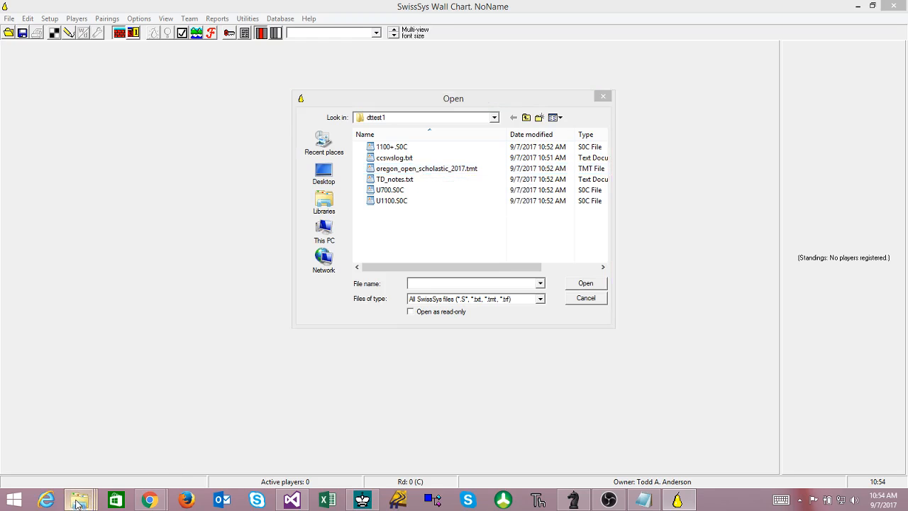
left_click(87, 458)
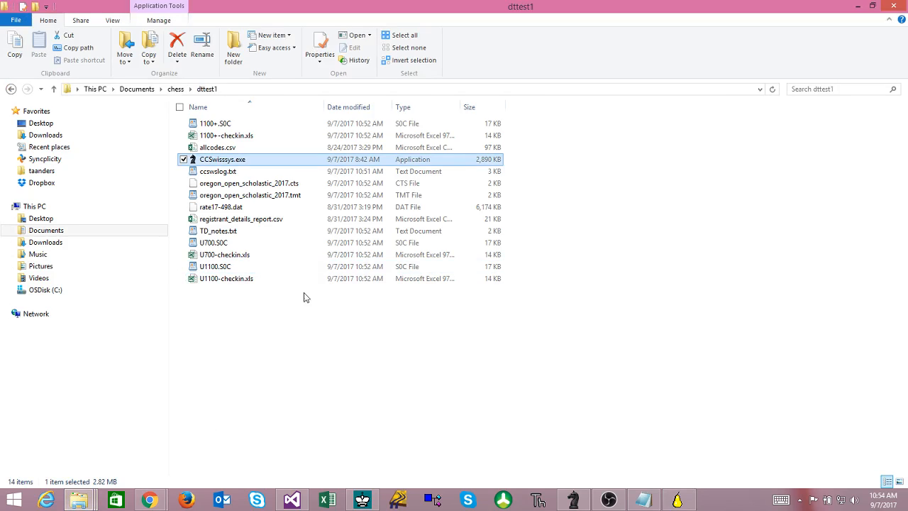
left_click(220, 126)
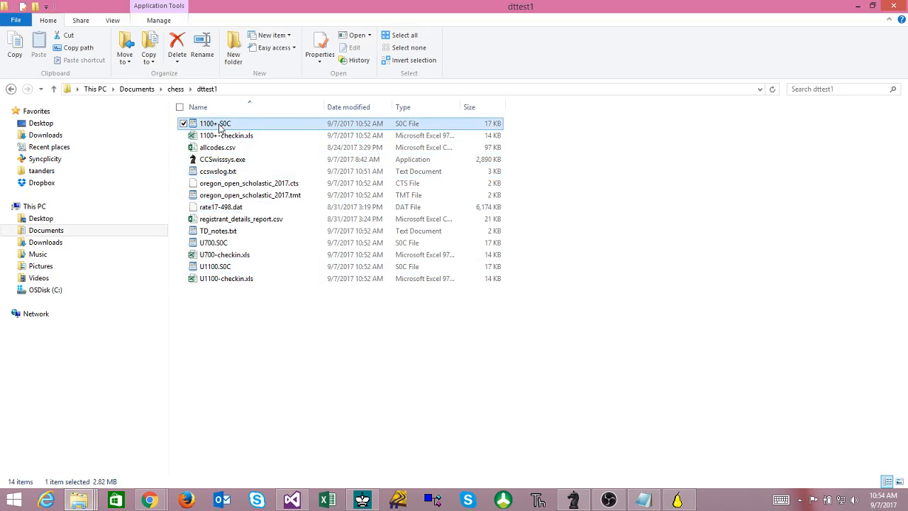
left_click(223, 243)
left_click(225, 267)
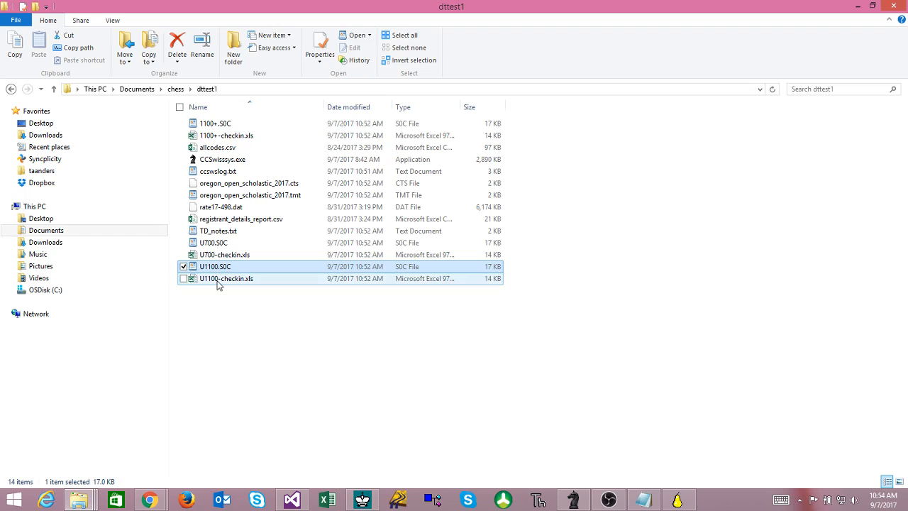
- Review the check-in list 1100+-checkin.xls, close it, and point out ccswslog.txt and TD_notes.txt in the folder
left_click(220, 136)
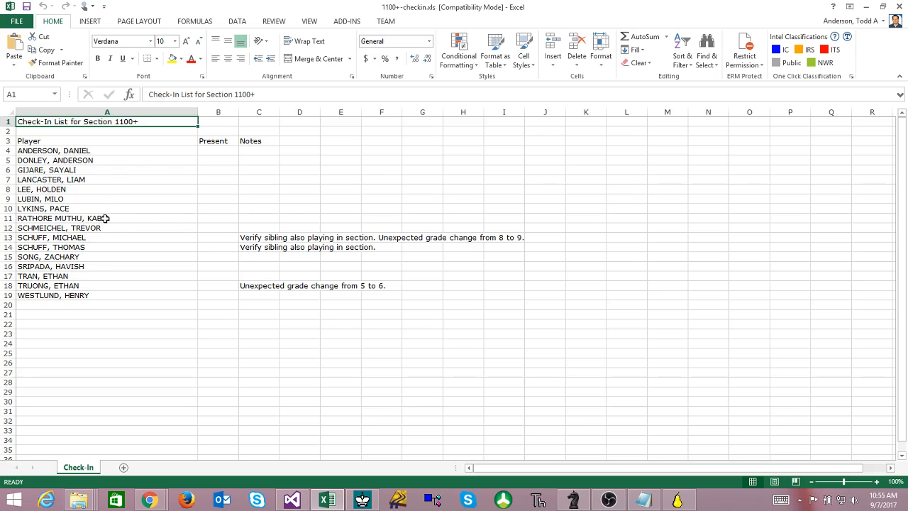
left_click(900, 6)
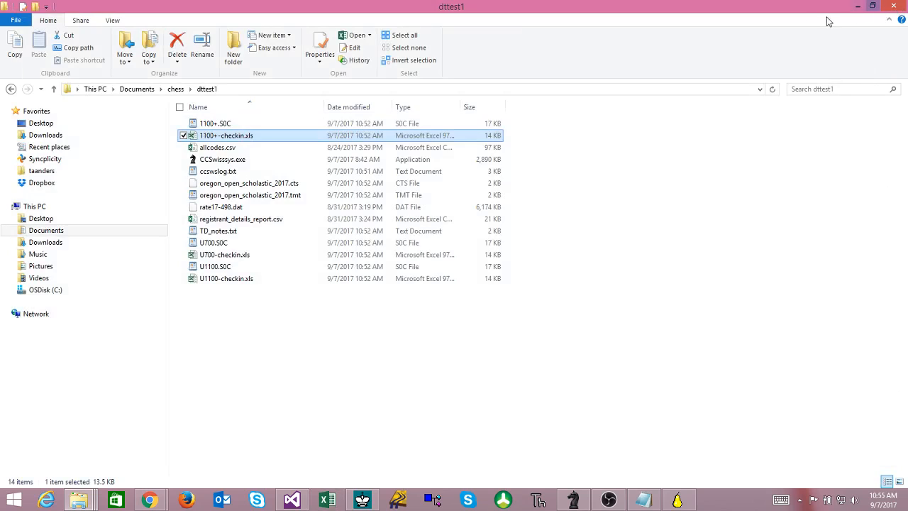
left_click(218, 173)
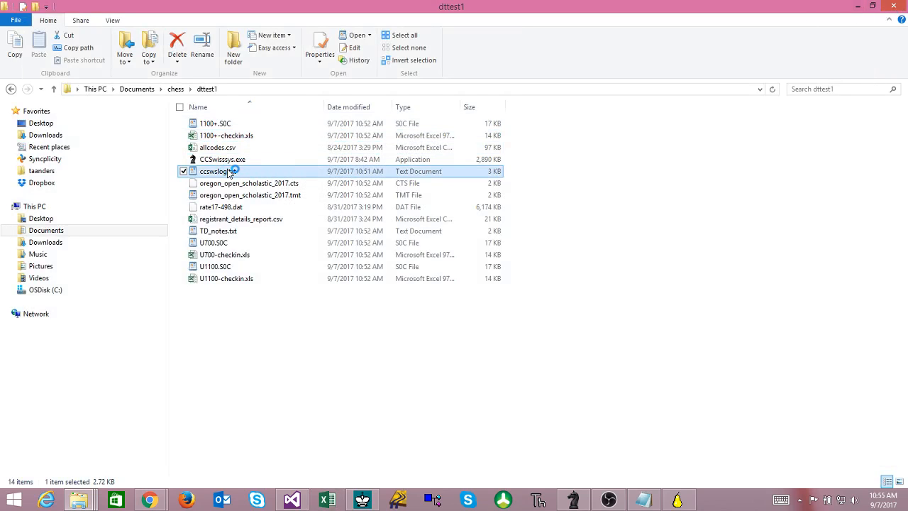
left_click(224, 231)
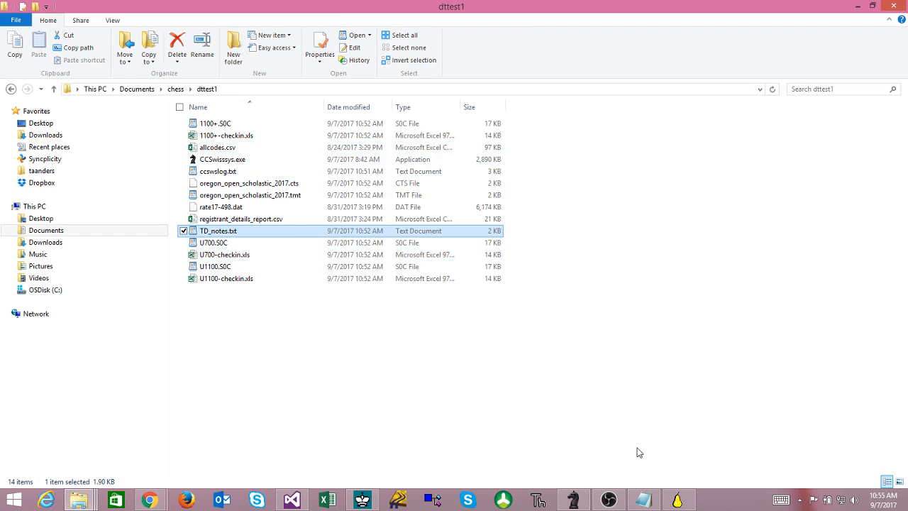
- Switch to SwissSys, open oregon_open_scholastic_2017.tmt and look through its sections, returning to 1100+
left_click(677, 500)
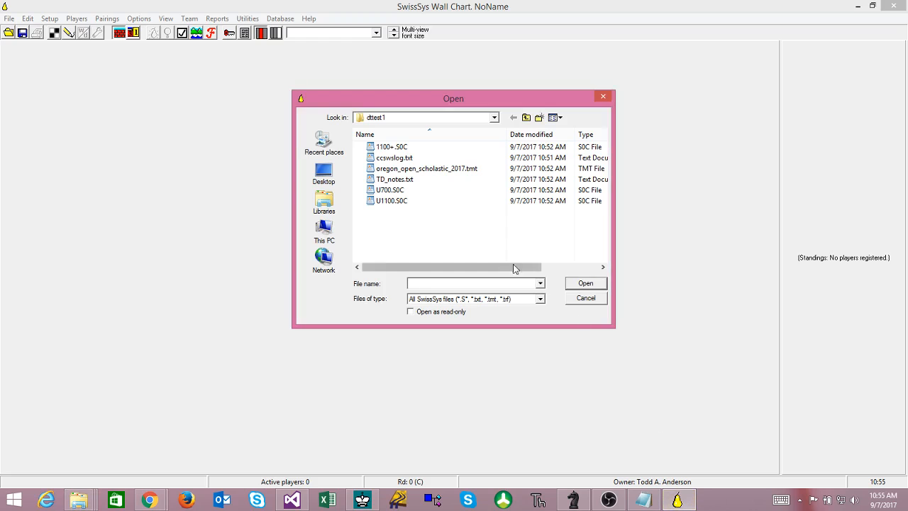
double_click(419, 169)
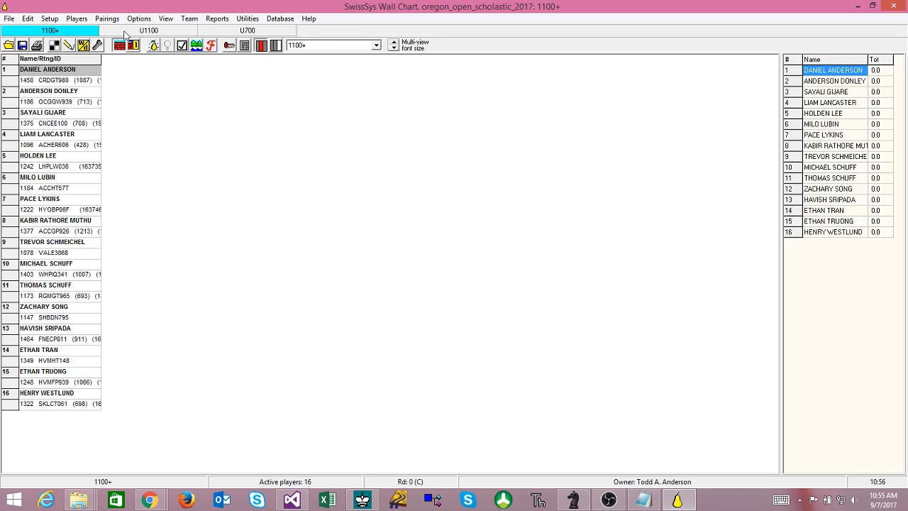
left_click(125, 33)
left_click(242, 31)
left_click(167, 31)
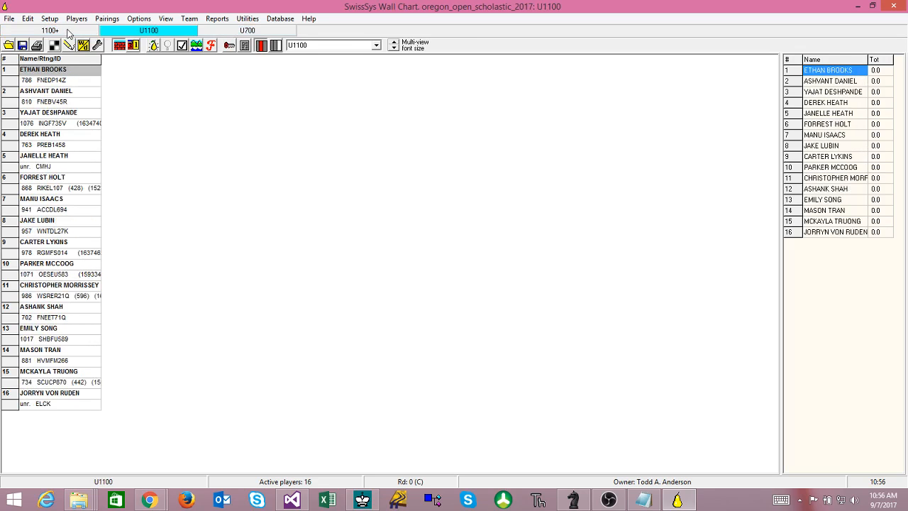
left_click(70, 32)
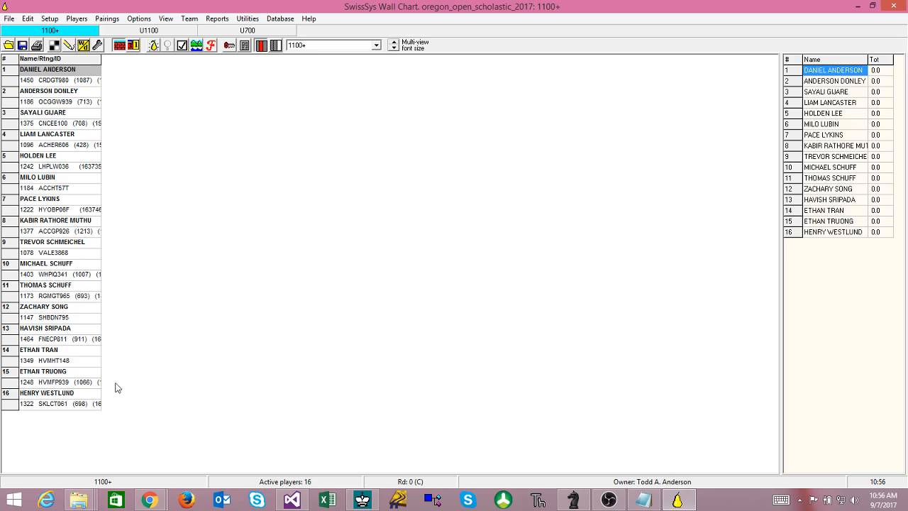
- Consult TD_notes.txt for how to add the team pairing restriction, and return to SwissSys
left_click(643, 503)
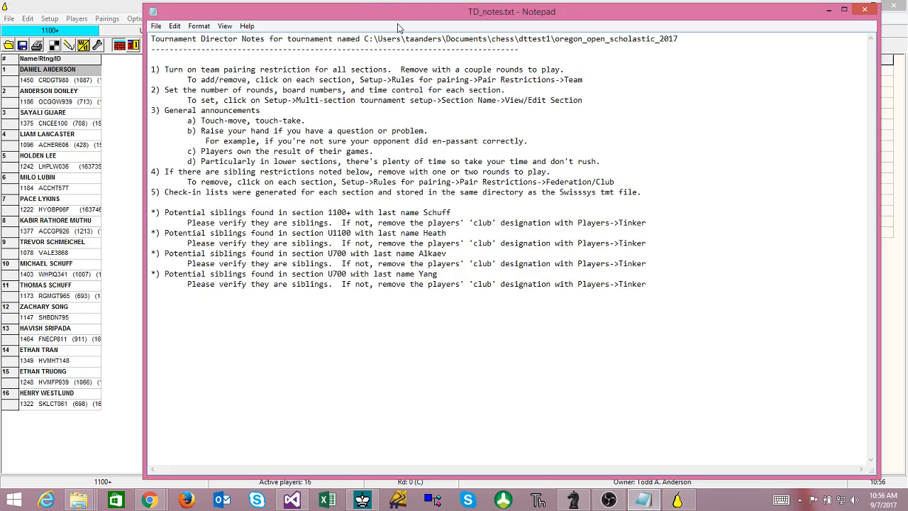
left_click_drag(352, 13, 370, 17)
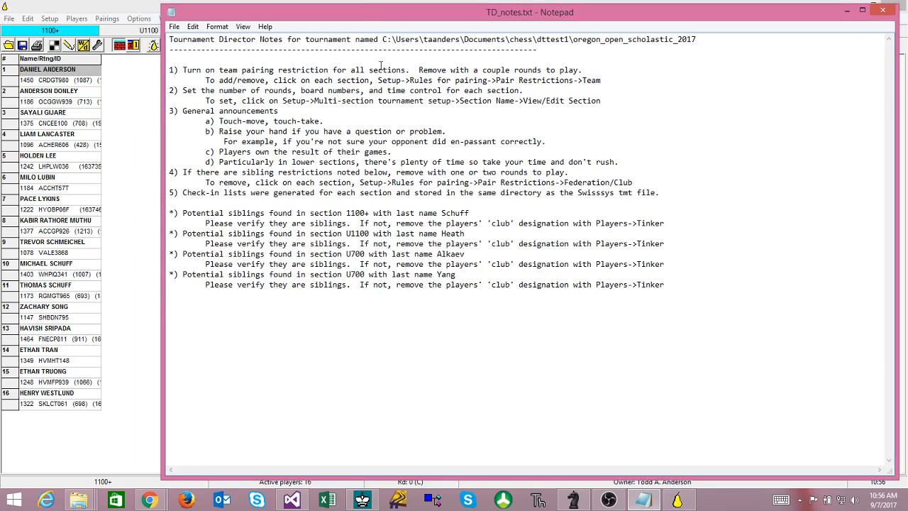
left_click(148, 147)
left_click(49, 18)
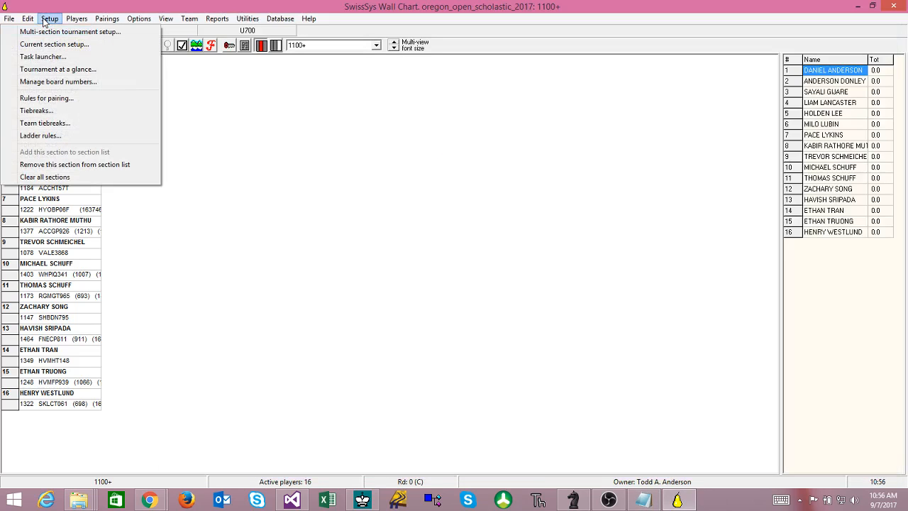
left_click(51, 32)
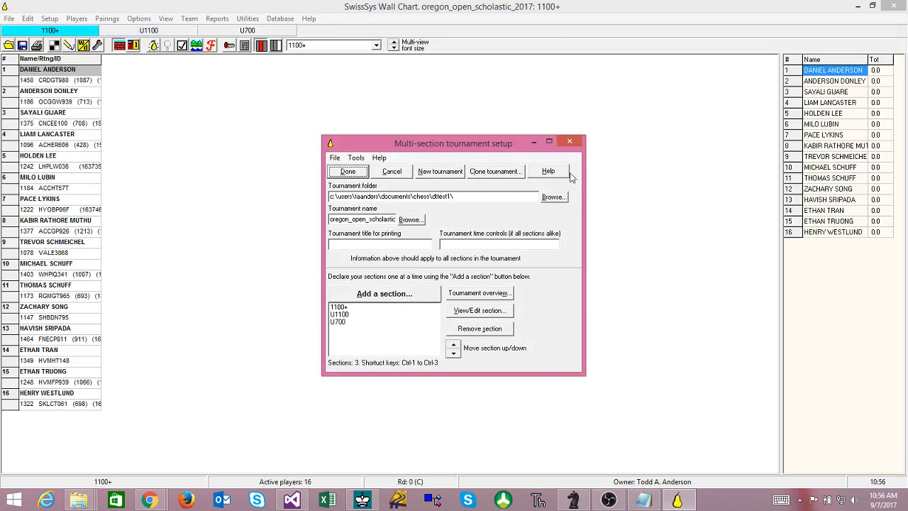
left_click(569, 141)
- Turn on the Team pair restriction in the pairing rules of the 1100+ section
left_click(48, 20)
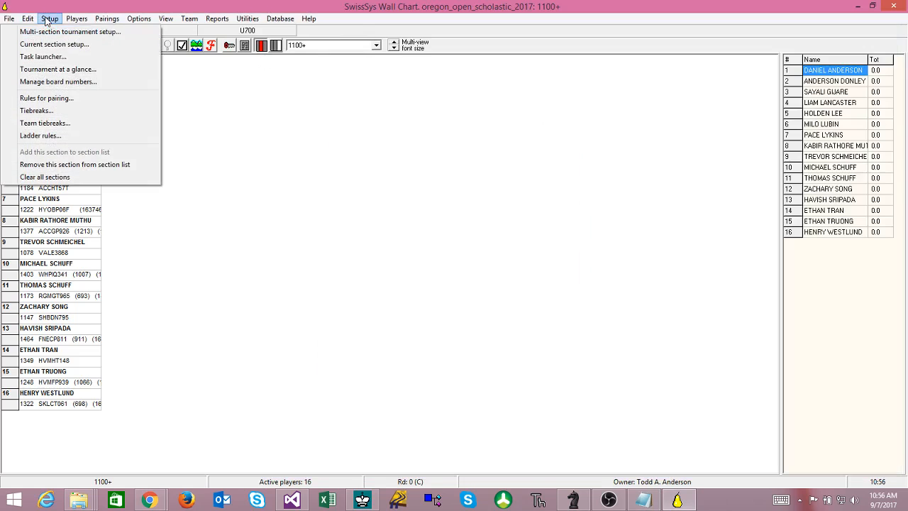
left_click(46, 98)
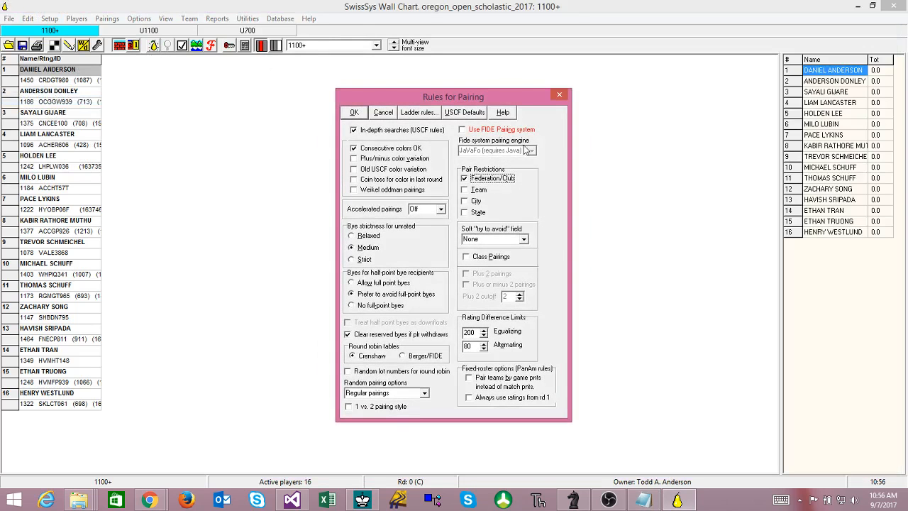
left_click(465, 191)
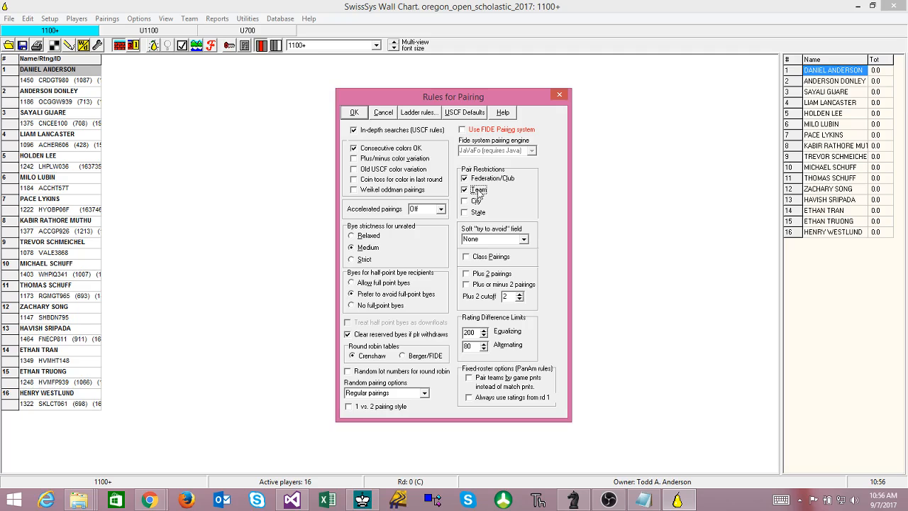
left_click(354, 114)
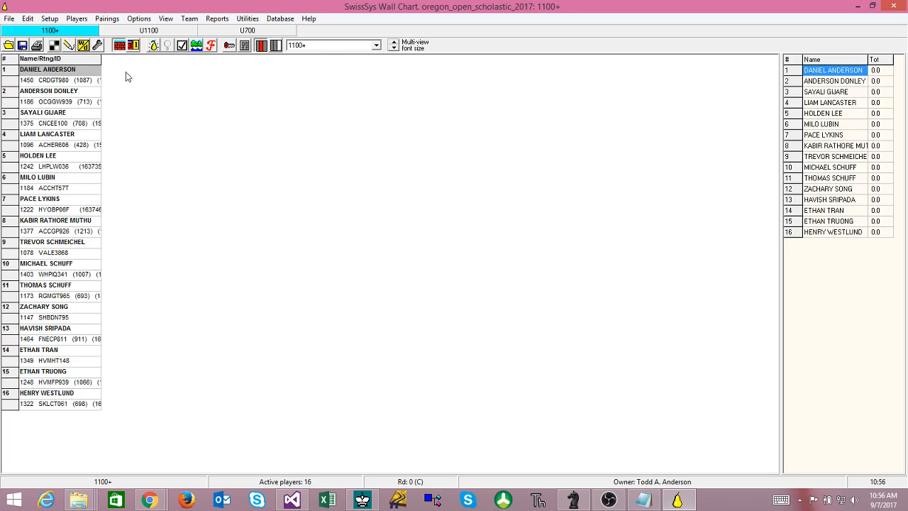
- Turn on the Team pair restriction in the pairing rules of the U1100 section
left_click(146, 32)
left_click(49, 18)
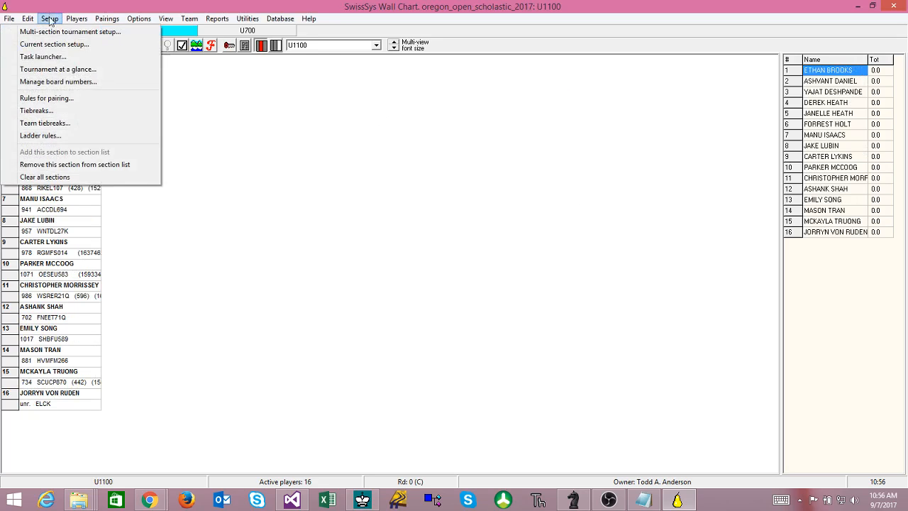
left_click(53, 100)
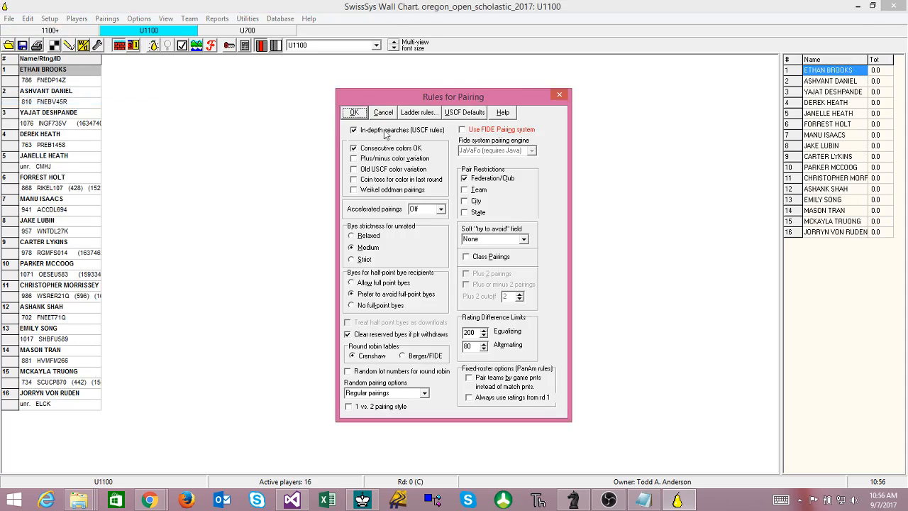
left_click(464, 190)
left_click(358, 115)
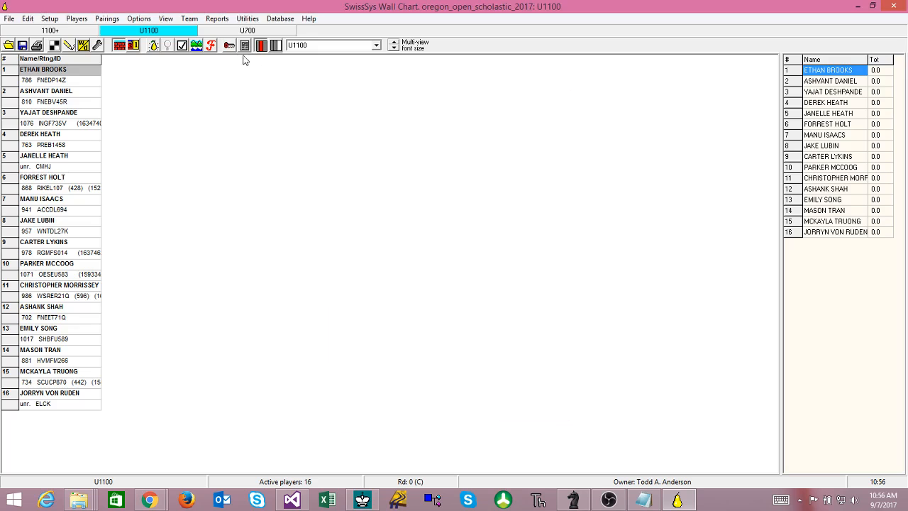
- Turn on the Team pair restriction in the pairing rules of the U700 section
left_click(234, 32)
left_click(49, 18)
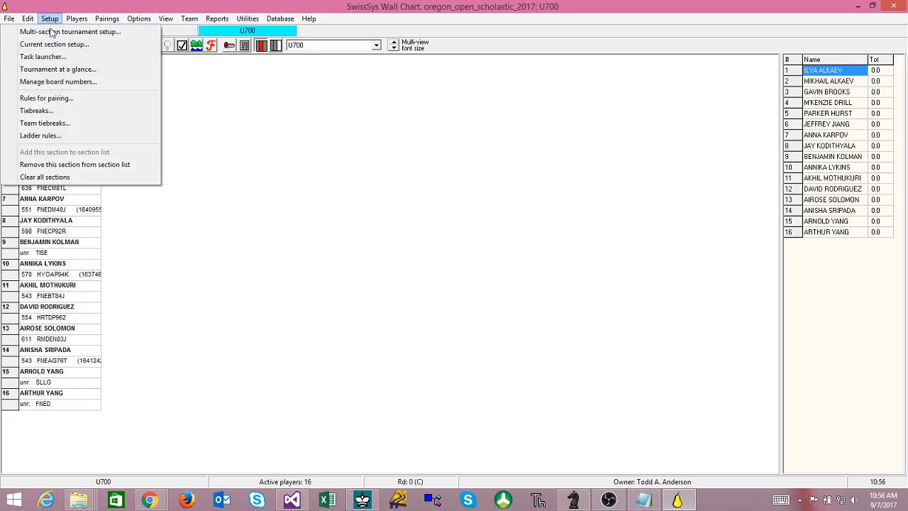
left_click(54, 100)
left_click(464, 190)
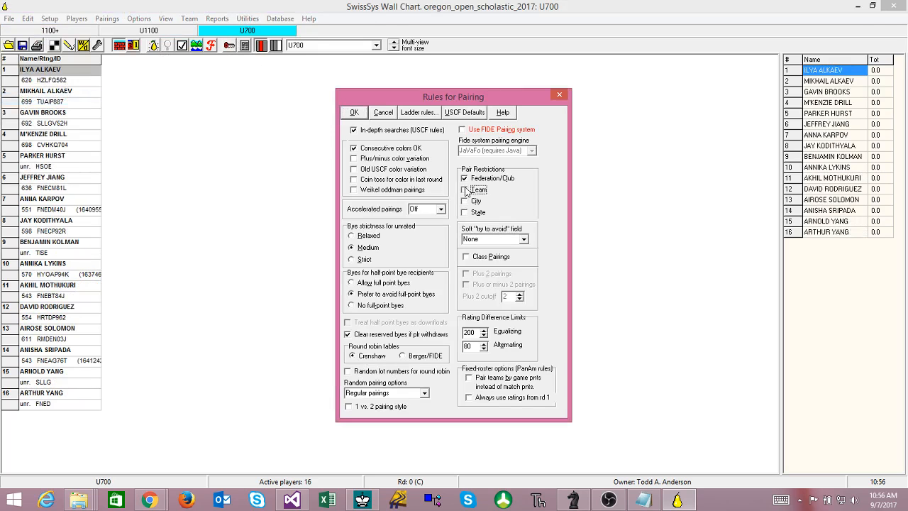
left_click(354, 113)
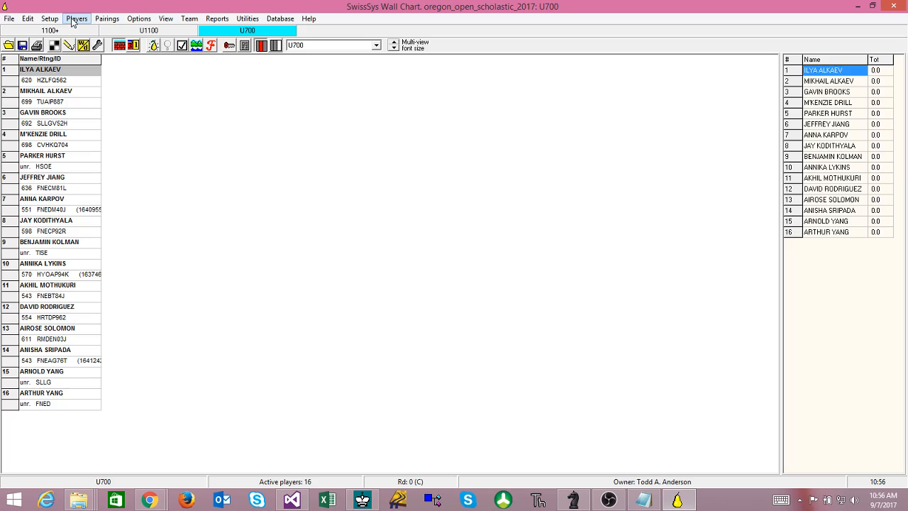
- Consult the TD_notes.txt item on setting rounds, board numbers and time control for each section, and return to SwissSys
left_click(643, 500)
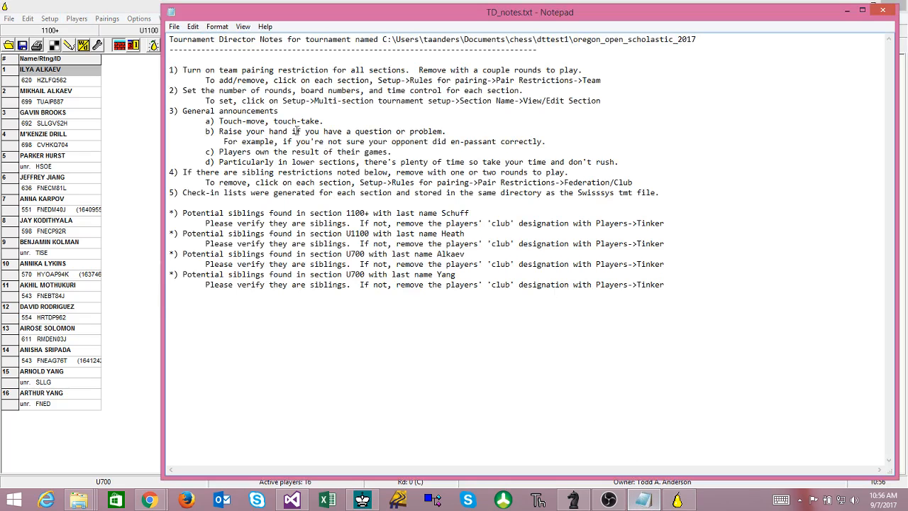
left_click_drag(183, 90, 559, 93)
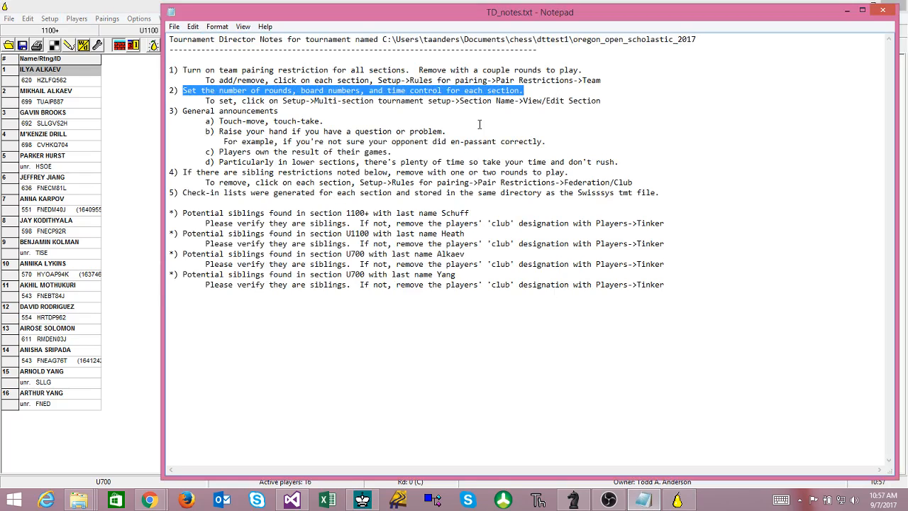
left_click(135, 155)
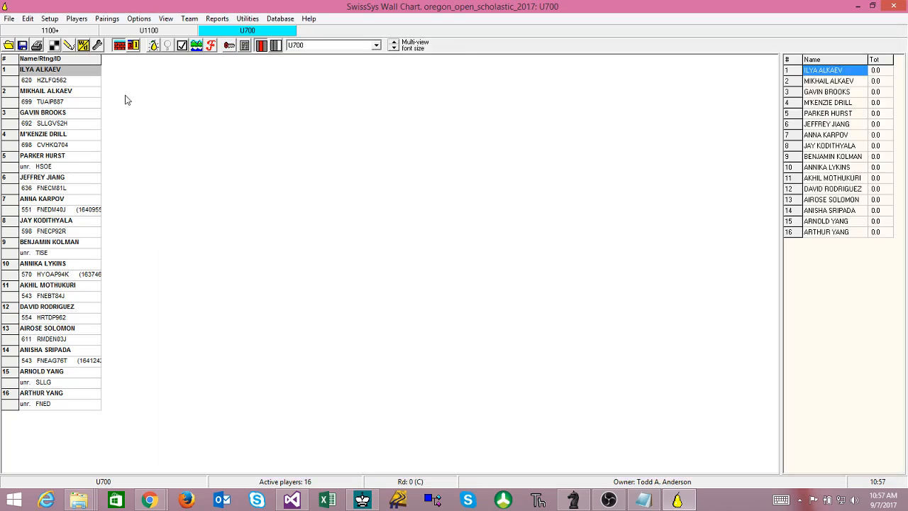
- Open the multi-section tournament setup and set the tournament time controls to G45 d/5
left_click(48, 18)
left_click(51, 31)
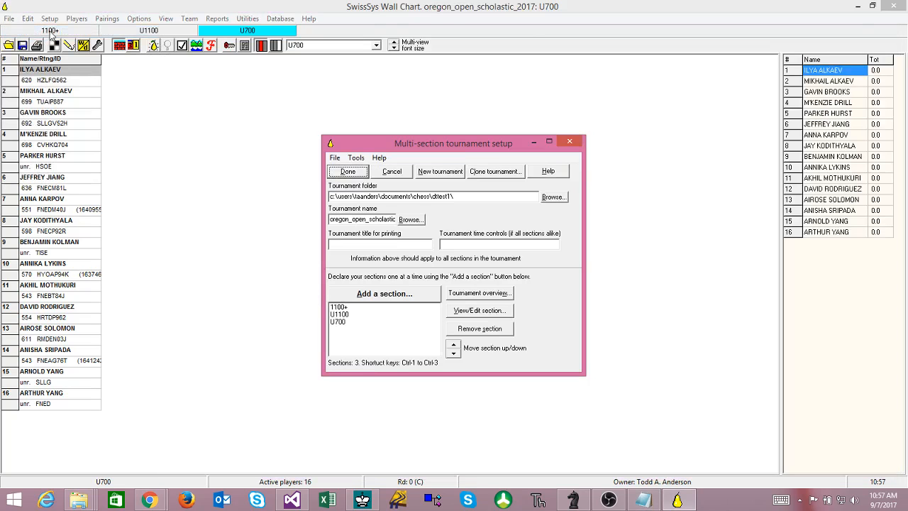
left_click(472, 243)
type("G45 d/5")
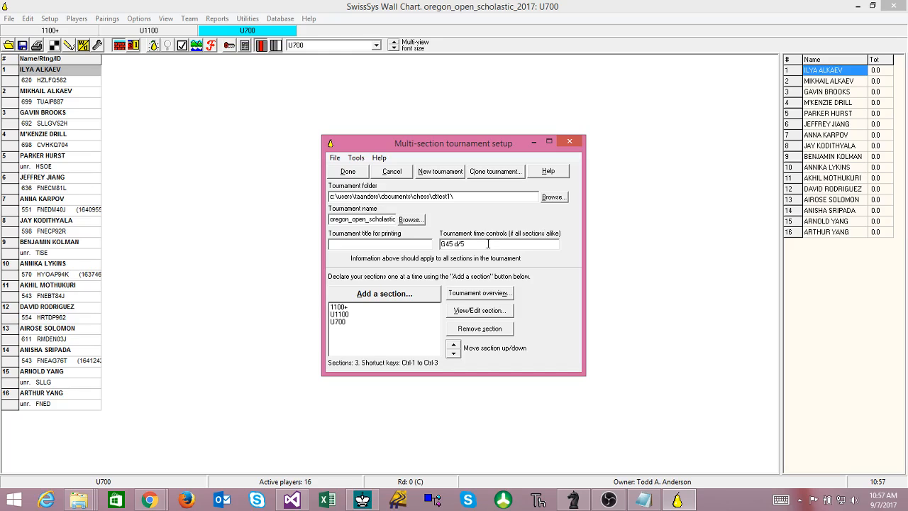
- Set the 1100+ section to 4 rounds with starting board number 101
left_click(343, 310)
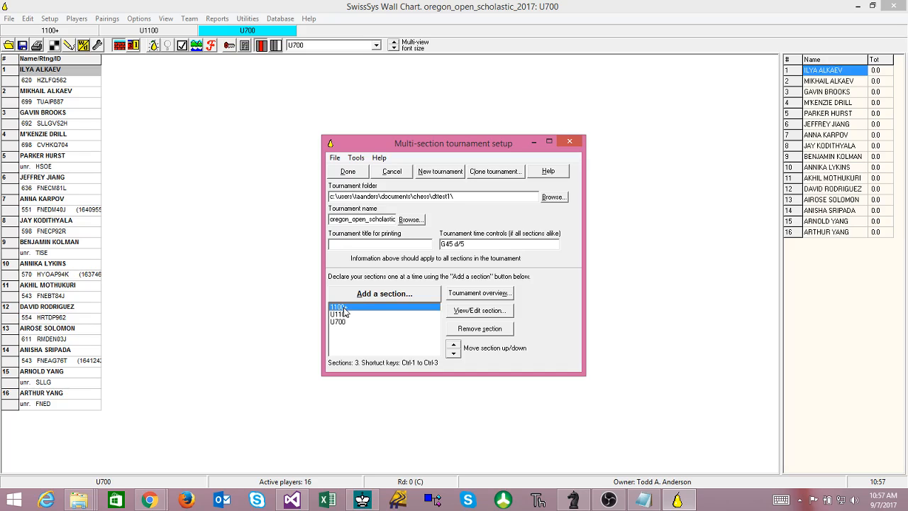
left_click(479, 311)
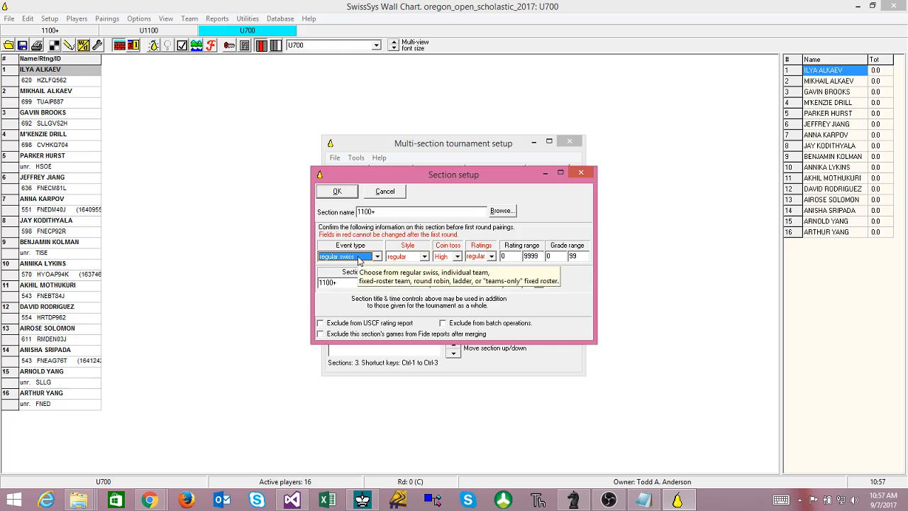
left_click(539, 283)
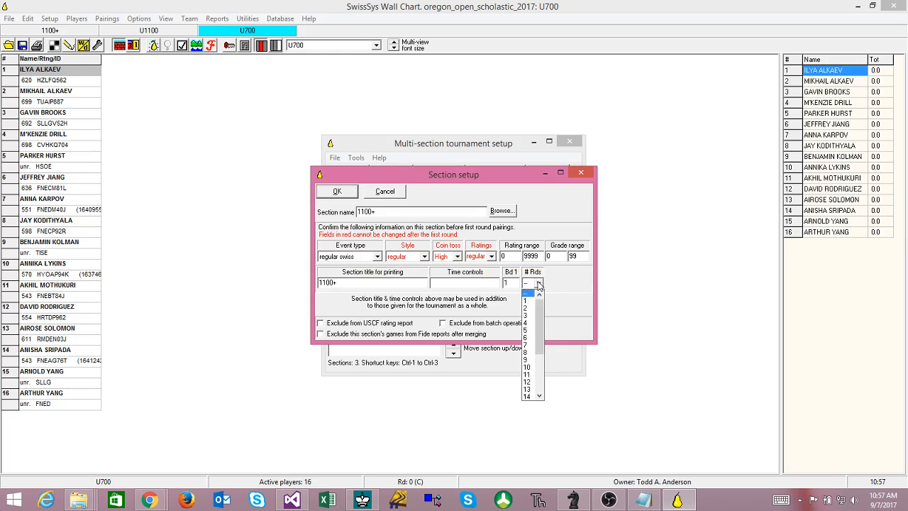
left_click(532, 323)
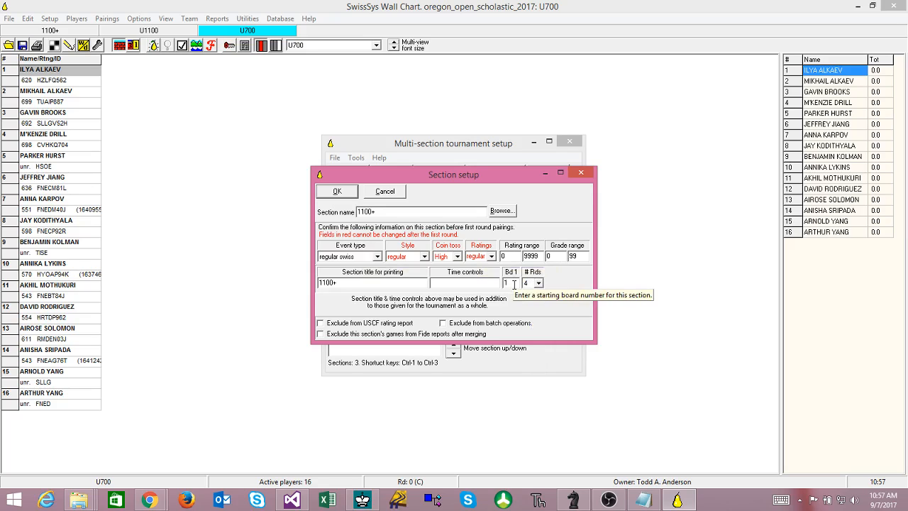
left_click(514, 283)
type("01")
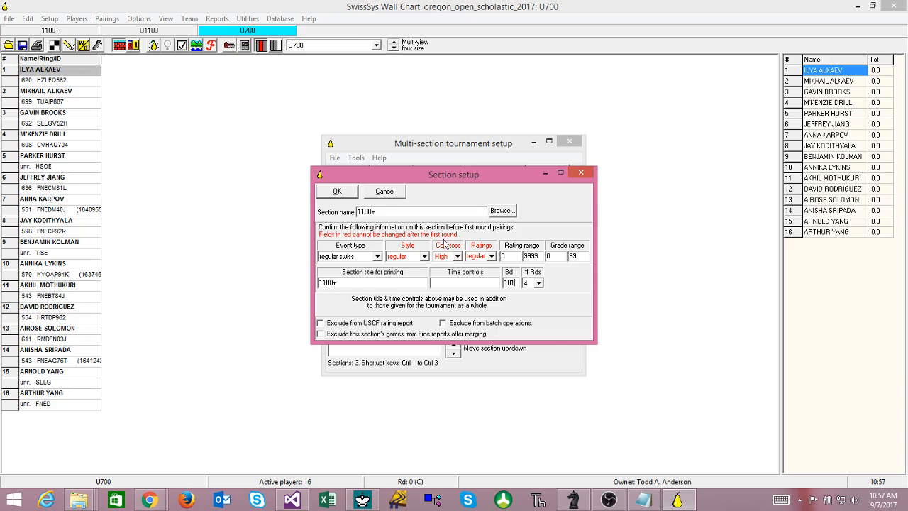
left_click(341, 192)
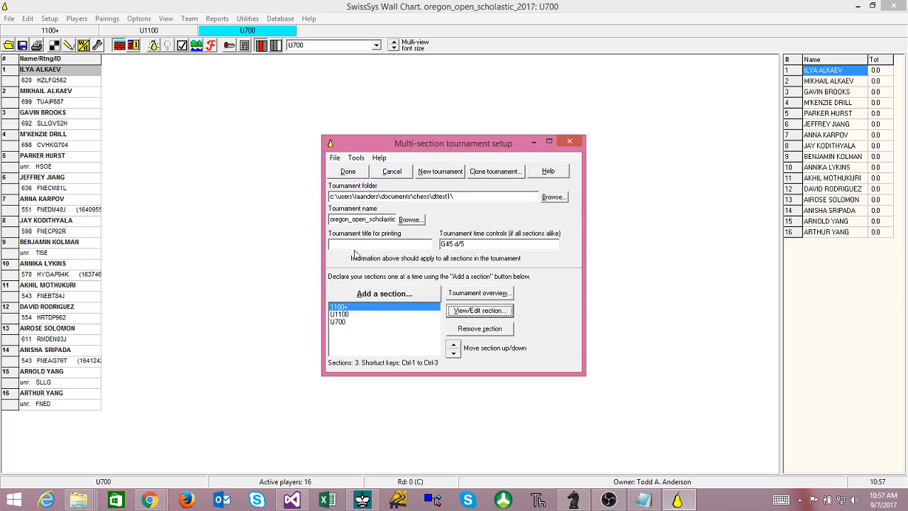
- Set the U1100 section to 4 rounds with starting board number 201
left_click(363, 315)
left_click(467, 312)
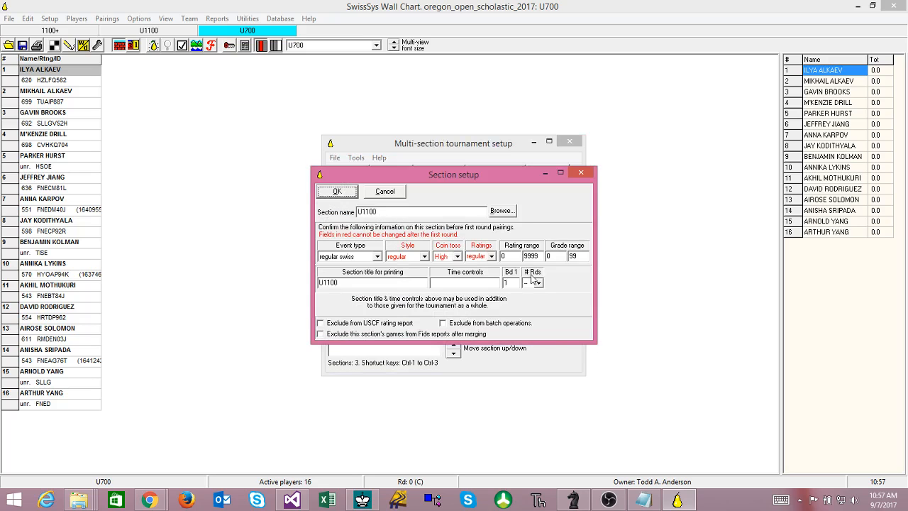
left_click(539, 282)
left_click(528, 325)
left_click(504, 283)
type("201")
left_click(339, 192)
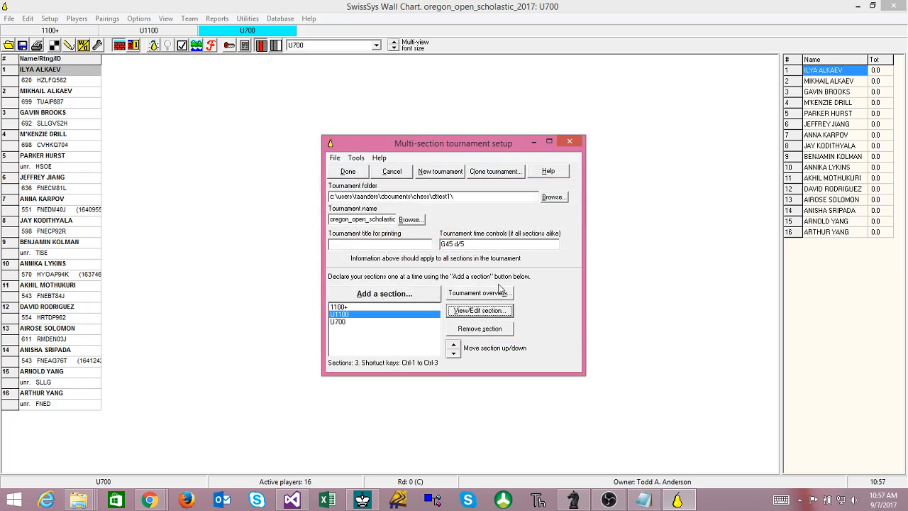
- Set the U700 section to 4 rounds with starting board number 301, and finish the multi-section setup
left_click(357, 322)
left_click(480, 310)
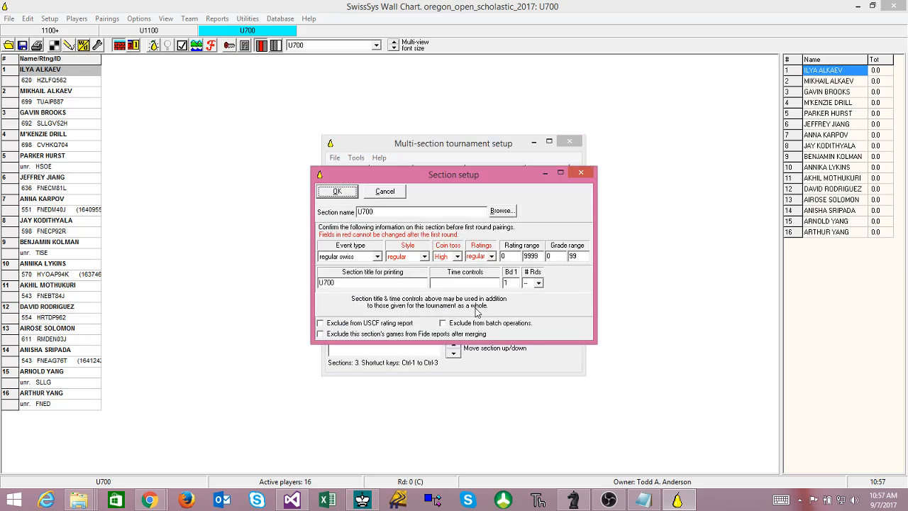
left_click(538, 283)
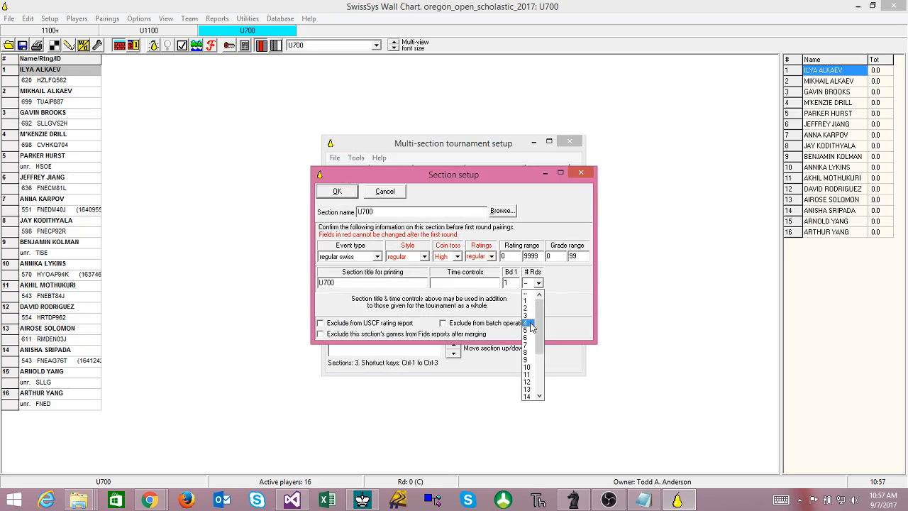
left_click(531, 328)
double_click(508, 283)
type("301")
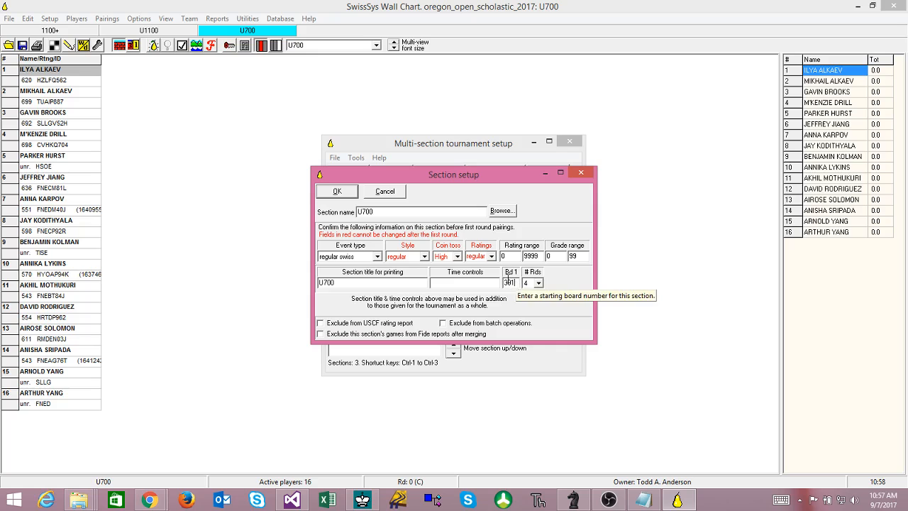
left_click(347, 193)
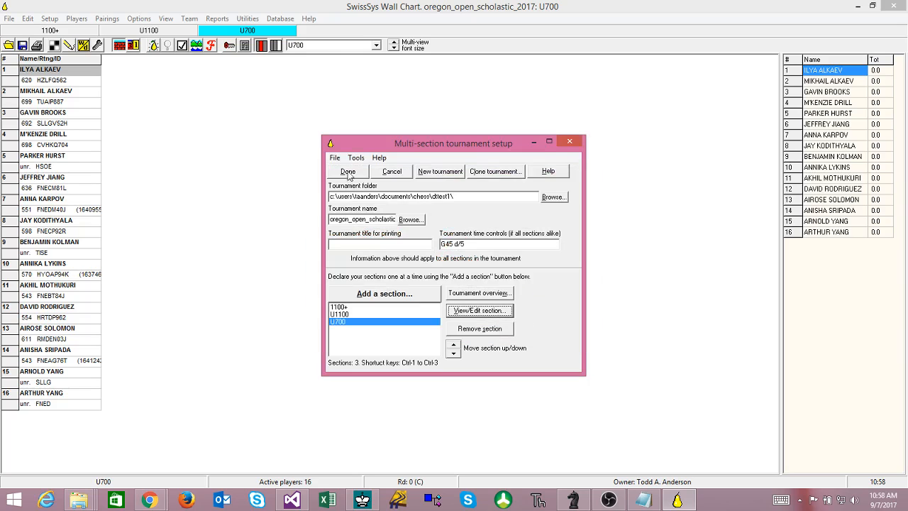
left_click(348, 172)
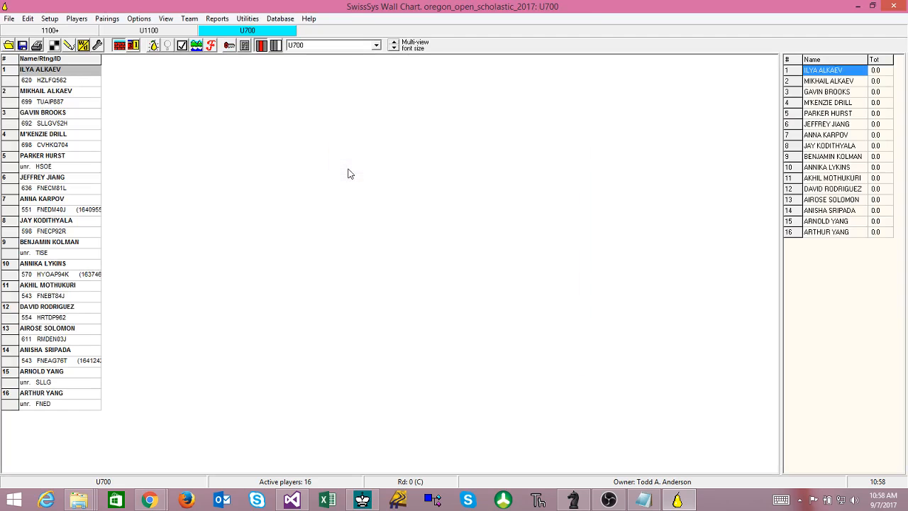
- Review the general announcements in TD_notes.txt, minimize SwissSys and close the notes
left_click(643, 500)
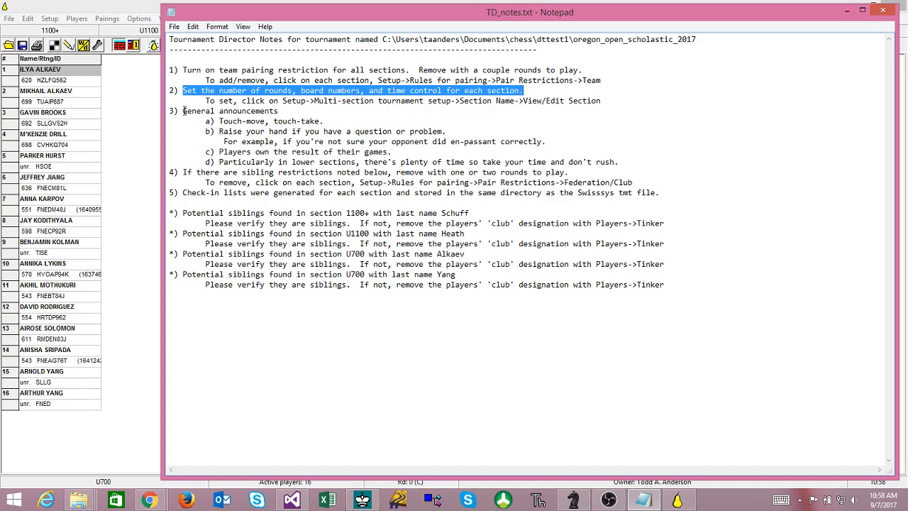
left_click(120, 229)
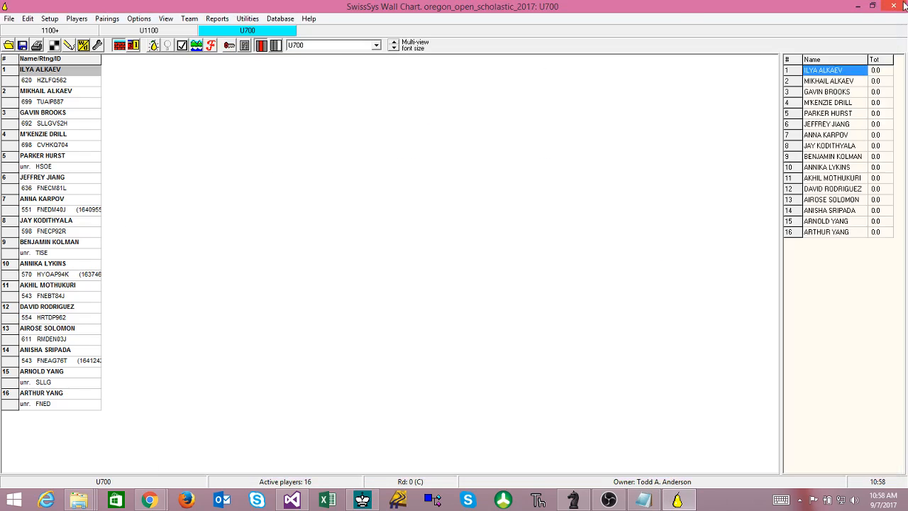
left_click(861, 7)
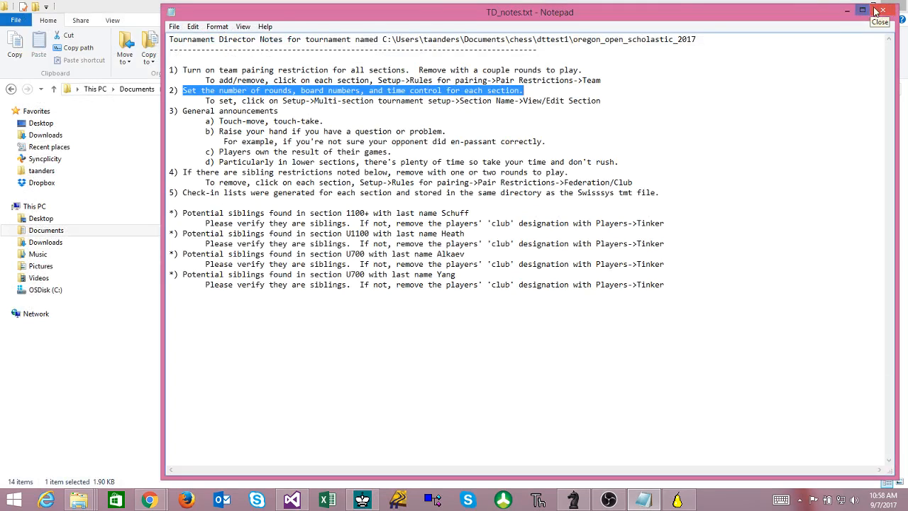
left_click(862, 8)
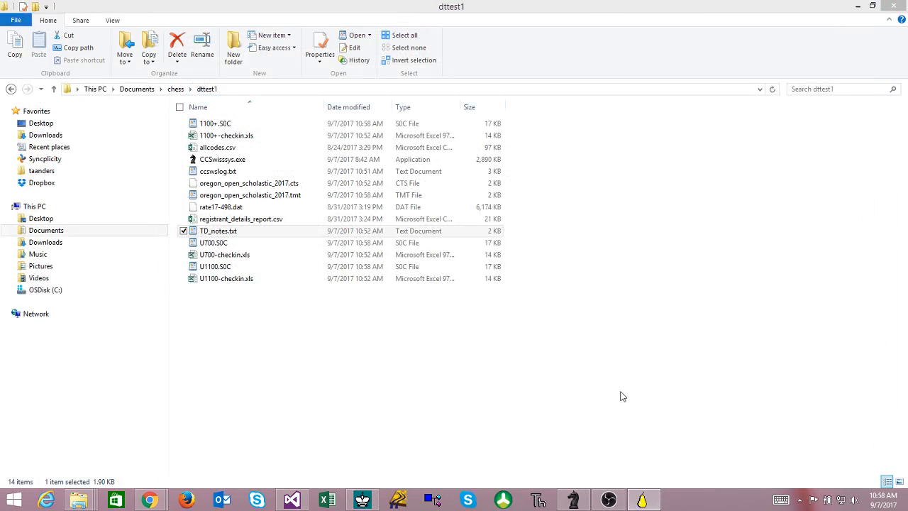
- Switch to CCSwisssys and delete the sections 1100+, U1100 and U700
left_click(573, 501)
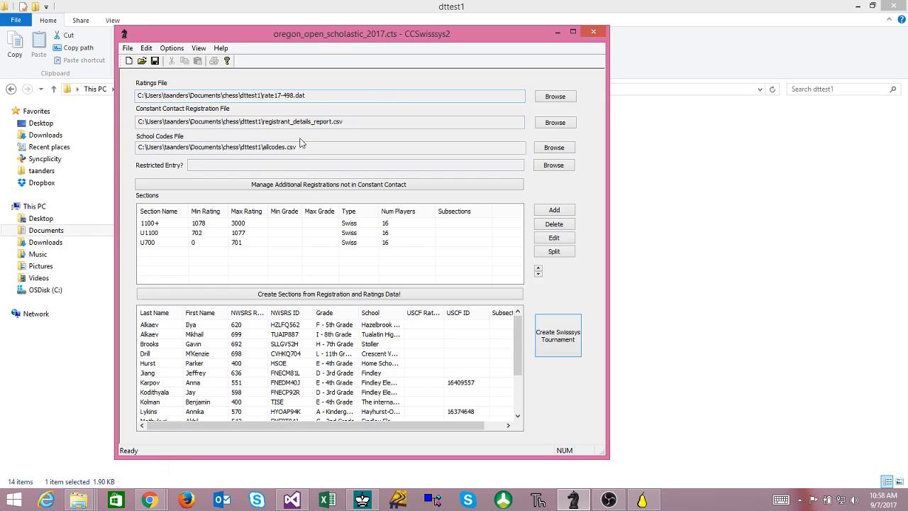
left_click(171, 224)
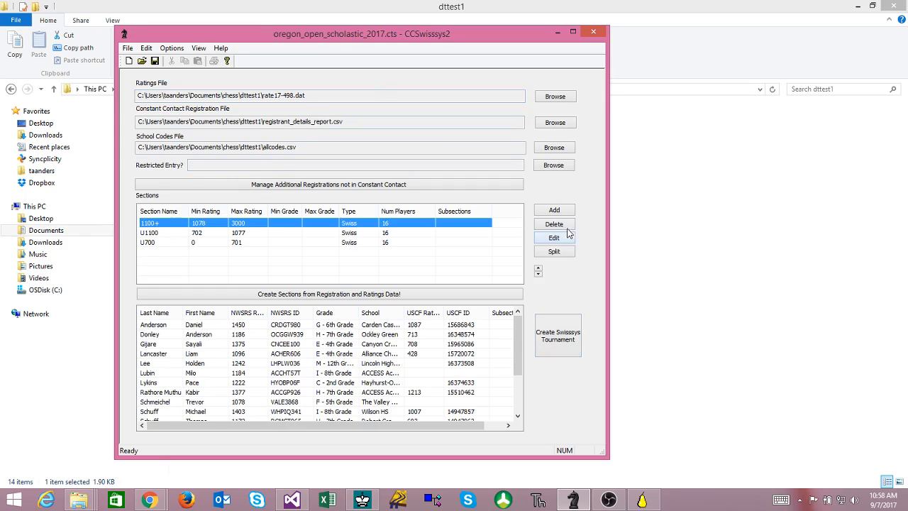
left_click(548, 225)
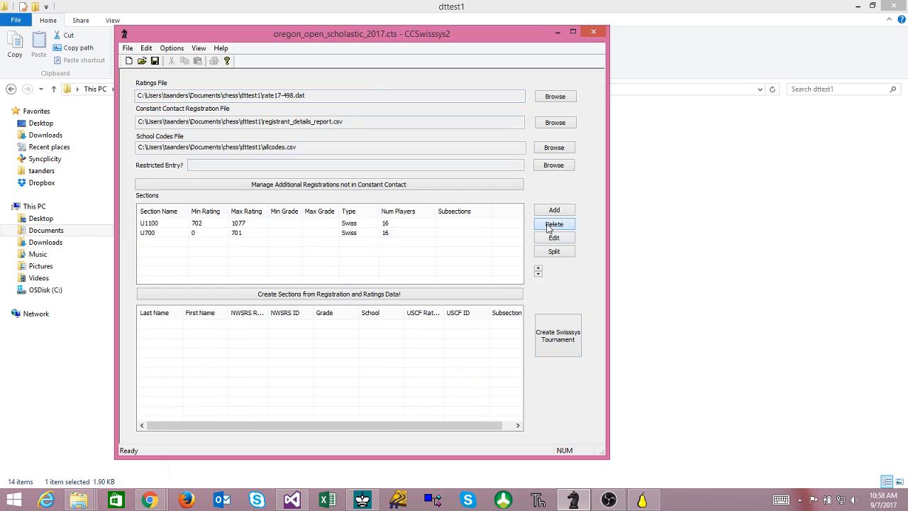
left_click(439, 223)
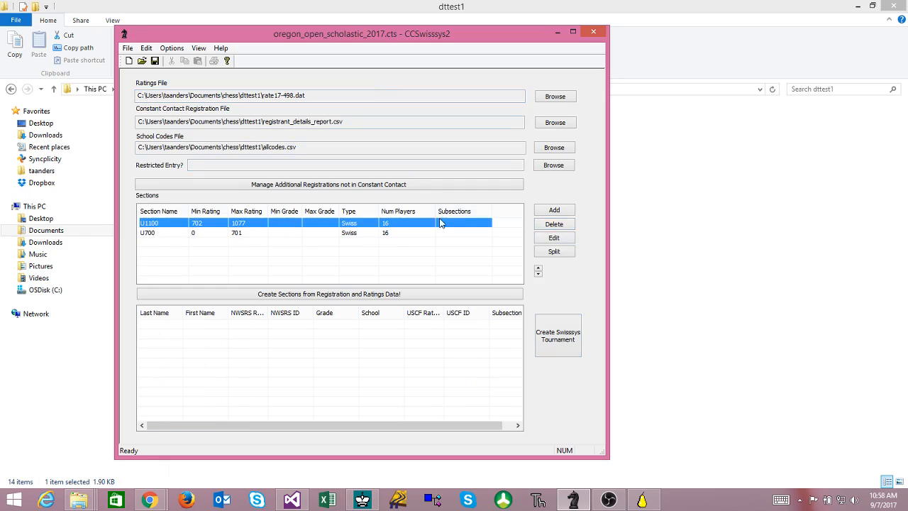
left_click(550, 226)
left_click(161, 228)
left_click(553, 225)
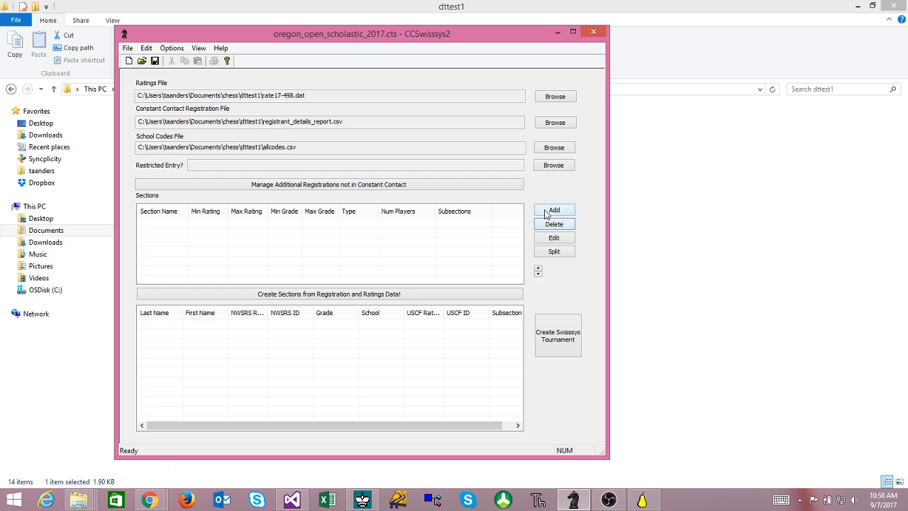
- Start a new section named Open with a minimum rating of 1200
left_click(554, 211)
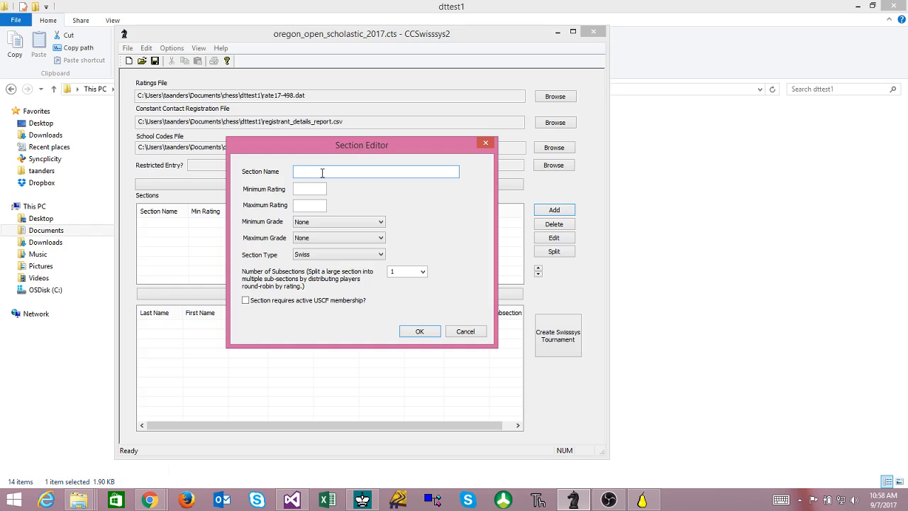
type("Open")
key("Tab")
type("1200")
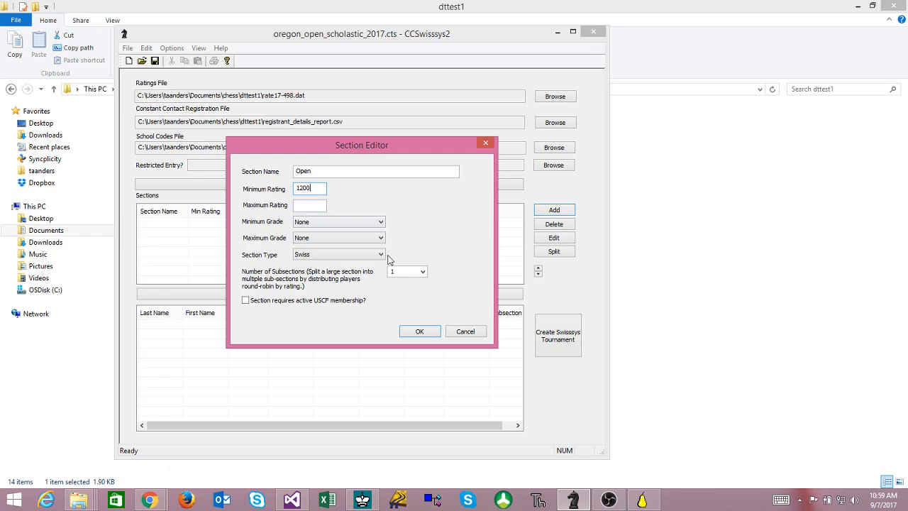
- Check the available grade limits and section types, keep both grades at None and the type at Swiss, and save the Open section
left_click(382, 222)
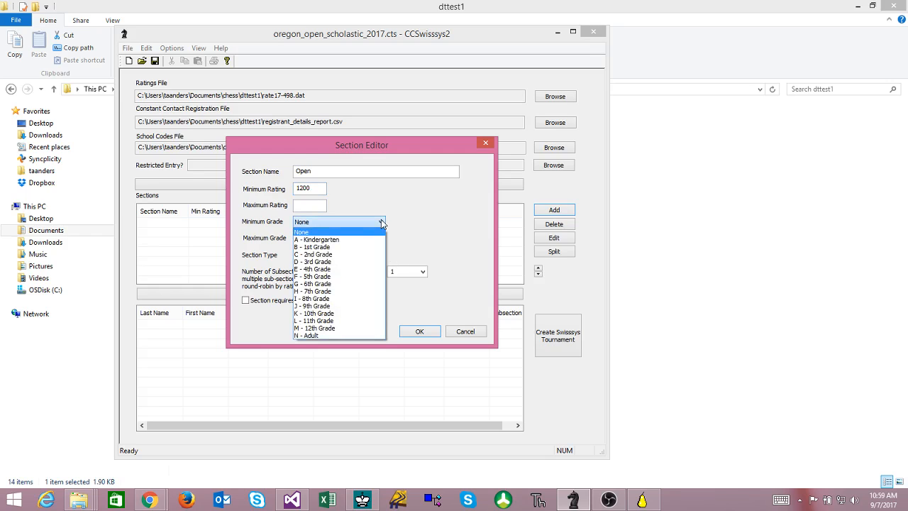
left_click(381, 221)
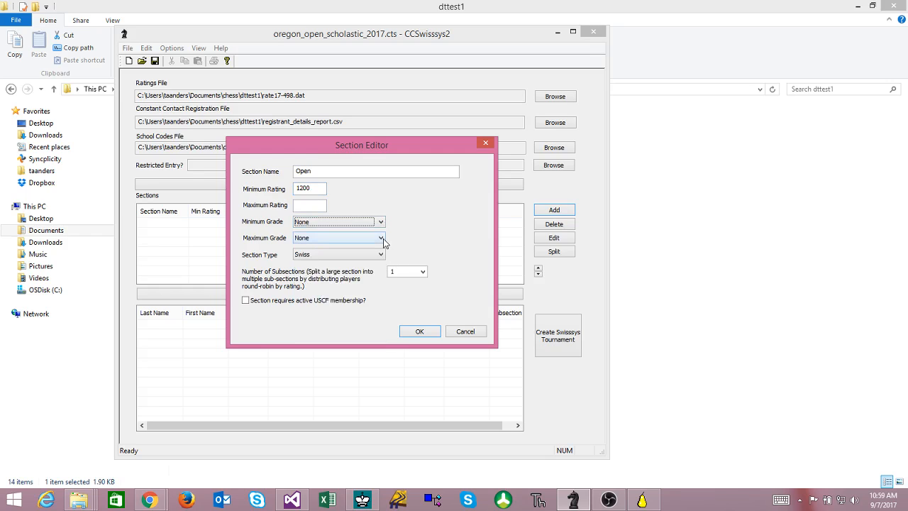
left_click(382, 238)
left_click(381, 238)
left_click(382, 254)
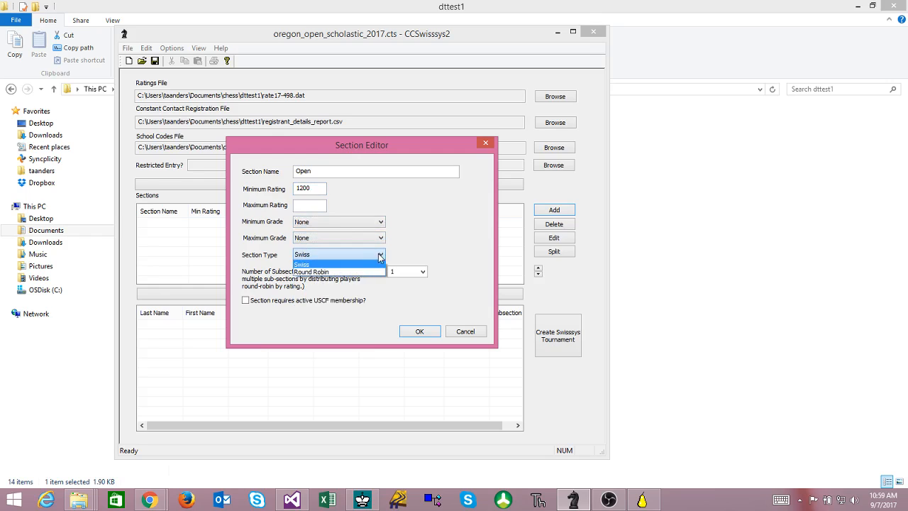
left_click(382, 255)
left_click(382, 256)
left_click(382, 256)
left_click(381, 256)
left_click(382, 255)
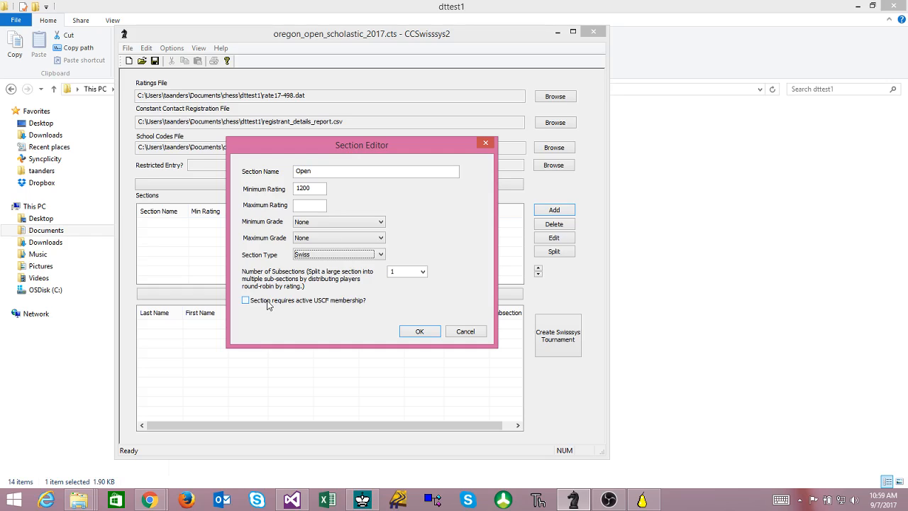
left_click(420, 332)
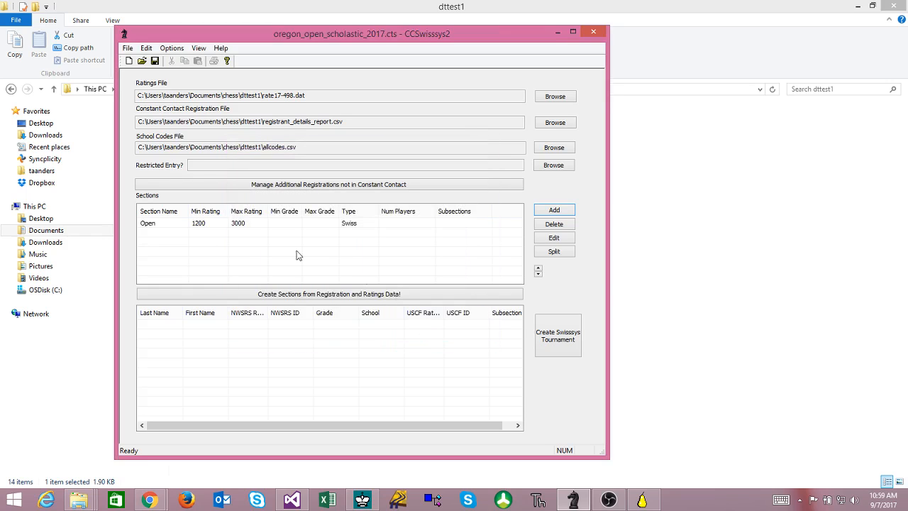
- Add a Swiss section named U1200 with a minimum rating of 900 and a maximum rating of 1199
left_click(553, 211)
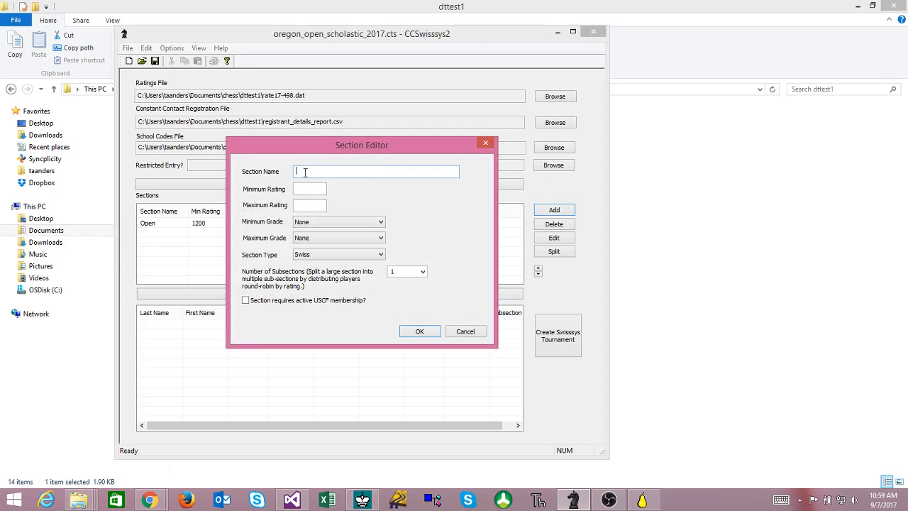
type("U1200")
left_click(307, 206)
type("1200")
left_click(306, 187)
type("901")
left_click(320, 206)
key("BackSpace")
key("BackSpace")
key("BackSpace")
type("199")
left_click(321, 189)
key("BackSpace")
type("0")
left_click(418, 332)
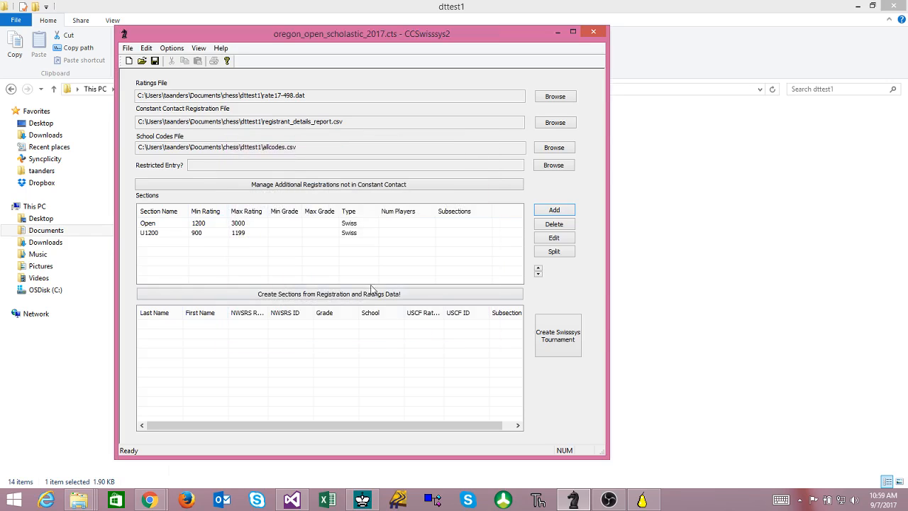
- Add a Swiss section named U900 with a minimum rating of 600 and a maximum rating of 899
left_click(554, 210)
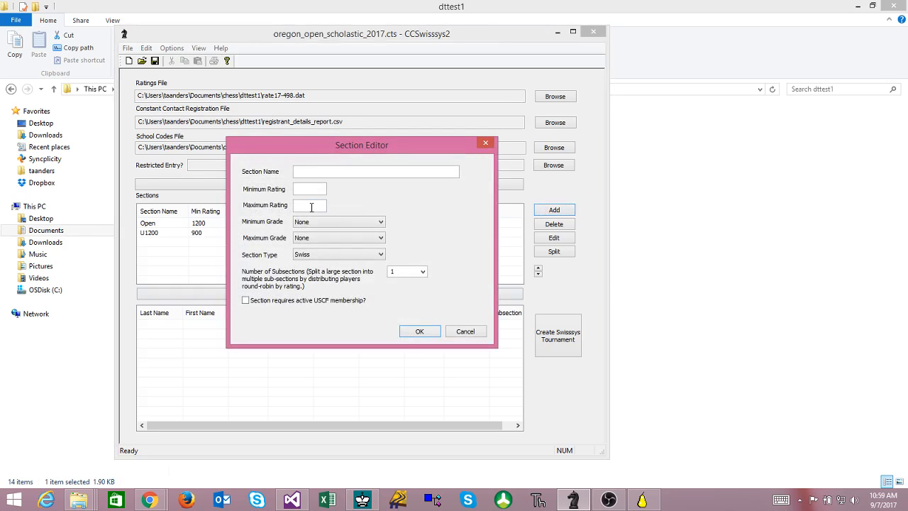
left_click(310, 205)
type("899")
left_click(321, 171)
type("U900")
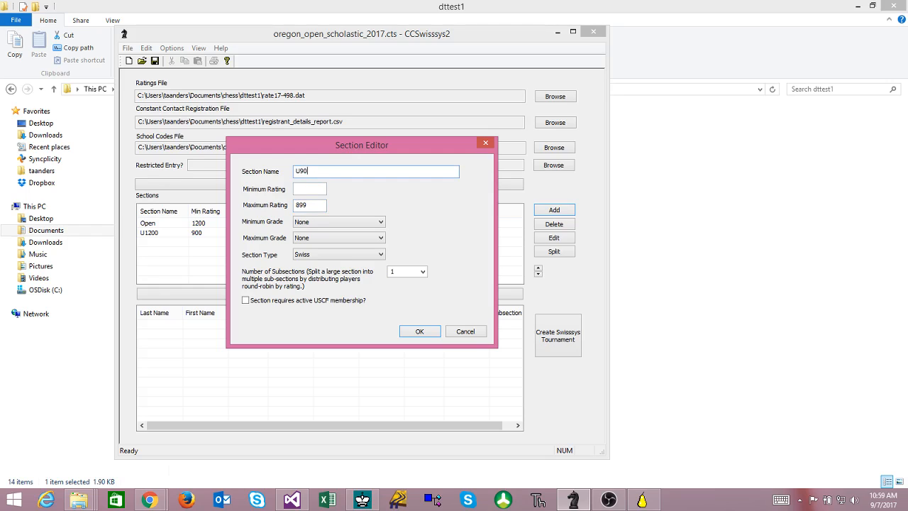
left_click(302, 190)
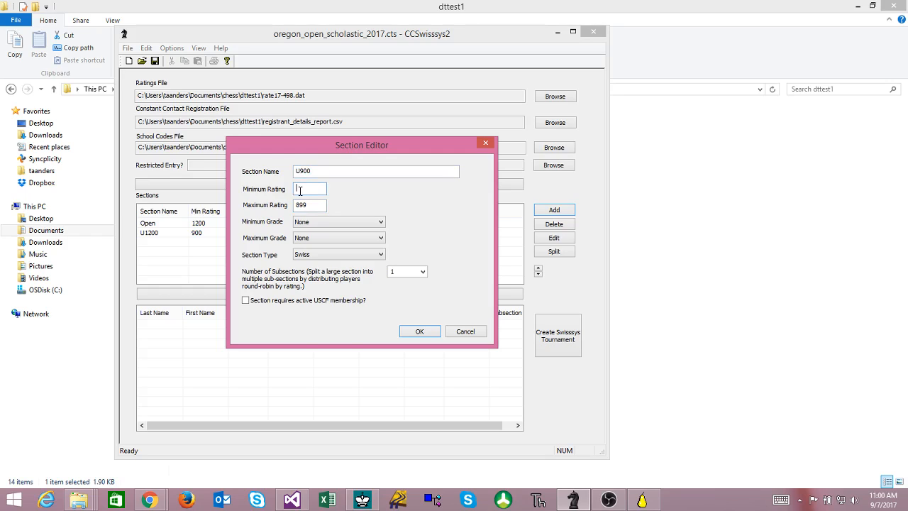
type("600")
left_click(425, 334)
- Add a Swiss section named U600 with a minimum rating of 400 and a maximum rating of 599
left_click(553, 211)
left_click(318, 173)
type("U600")
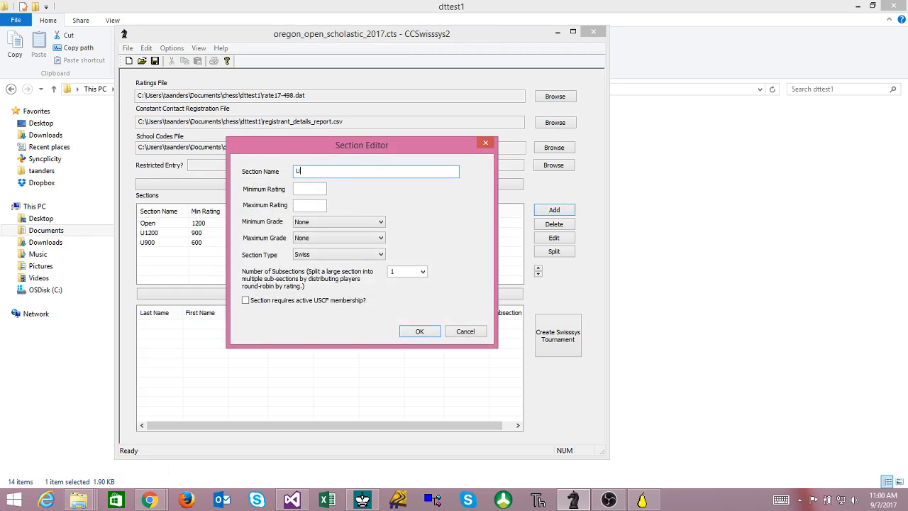
left_click(306, 205)
type("599")
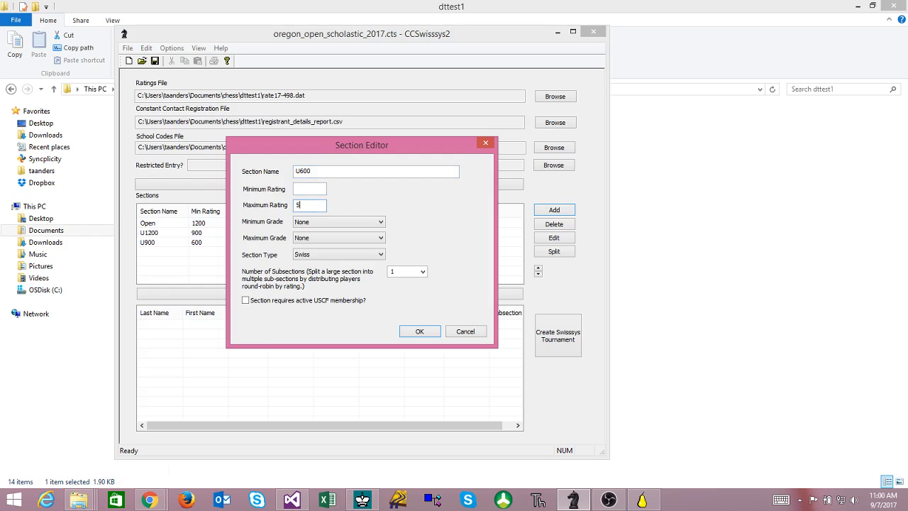
left_click(303, 187)
type("400")
left_click(417, 332)
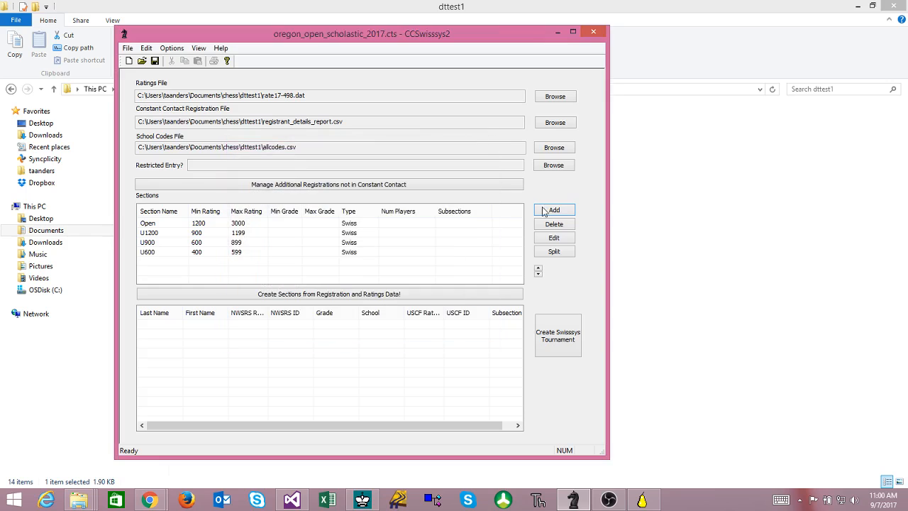
- Add a Swiss section named U400 with a maximum rating of 399 and no minimum rating entered
left_click(551, 211)
left_click(347, 175)
type("U400")
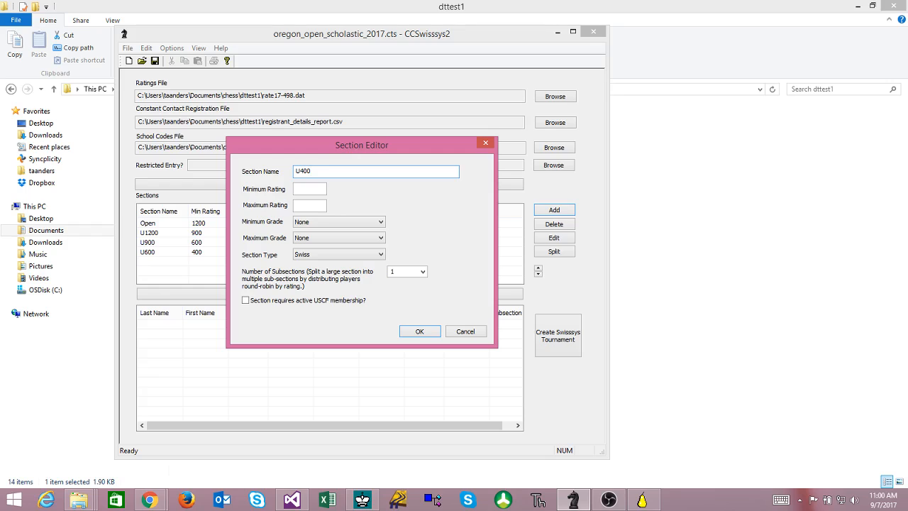
left_click(306, 204)
type("399")
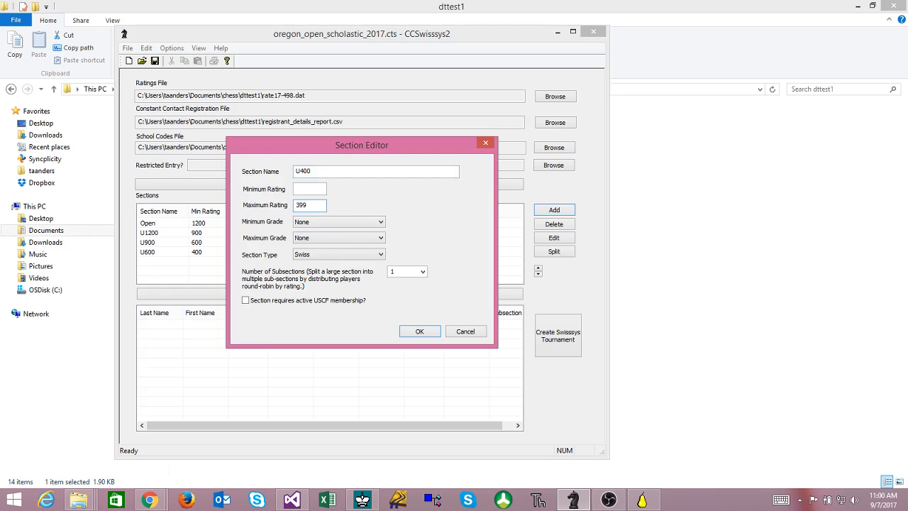
left_click(420, 332)
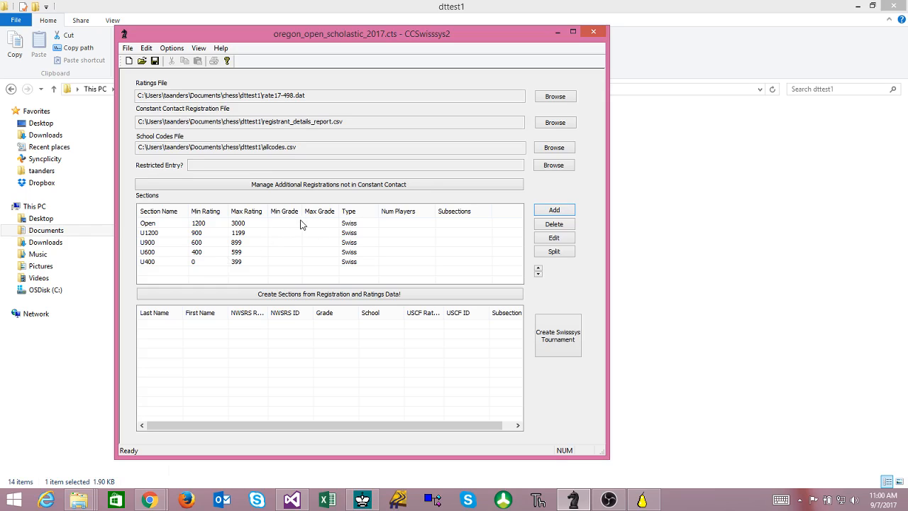
- Create the sections from the registration and ratings data, and review and close the ccswslog.txt log
left_click(239, 299)
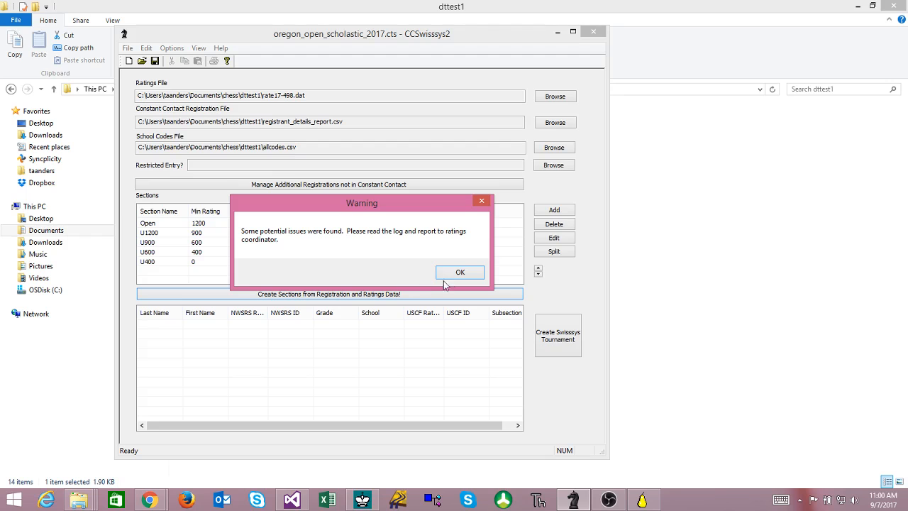
left_click(461, 274)
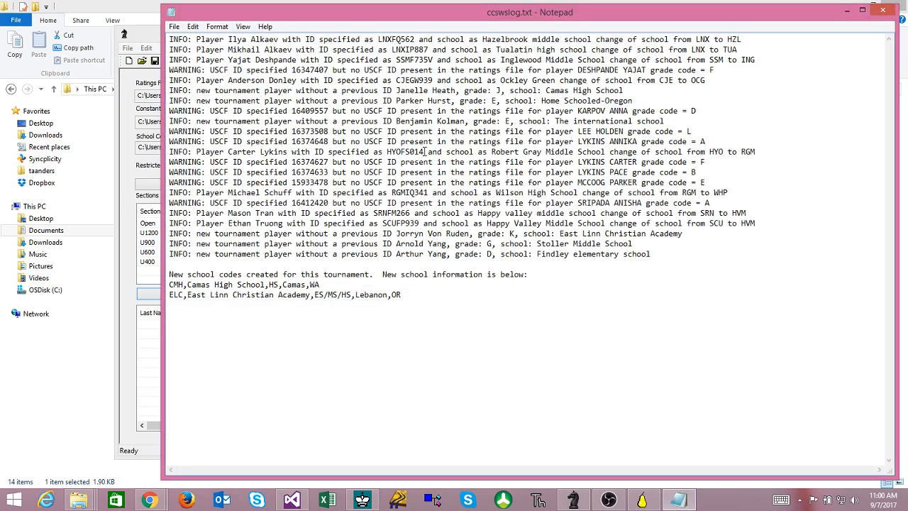
left_click(883, 12)
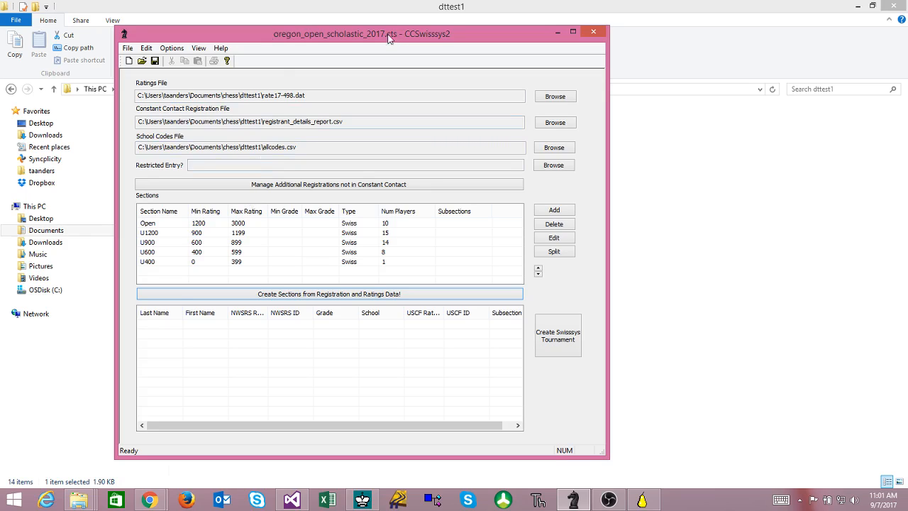
- Check the Save School Corrections option and look through the player lists of the Open, U1200, U900 and U600 sections
left_click(175, 48)
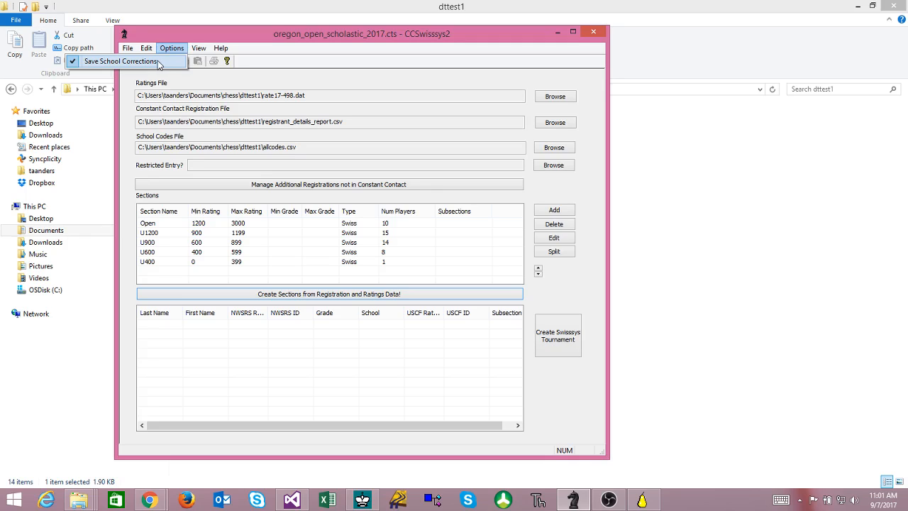
left_click(201, 33)
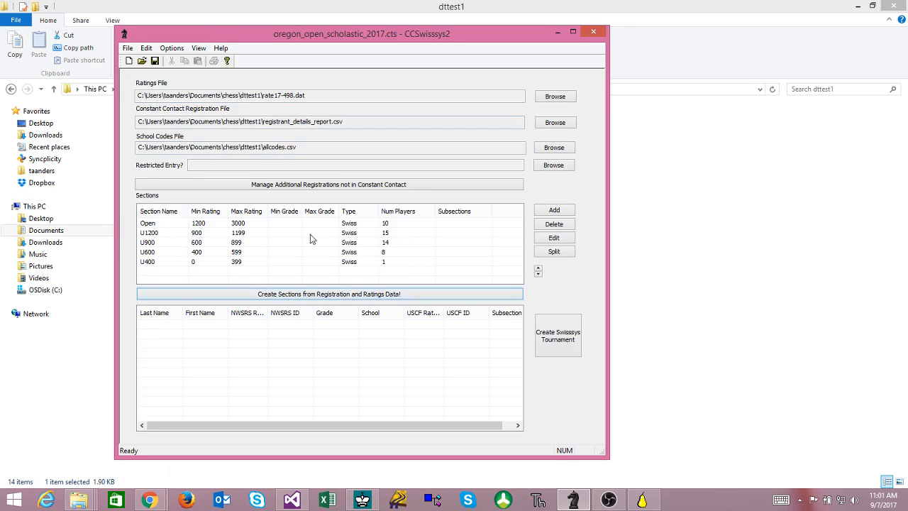
left_click(179, 228)
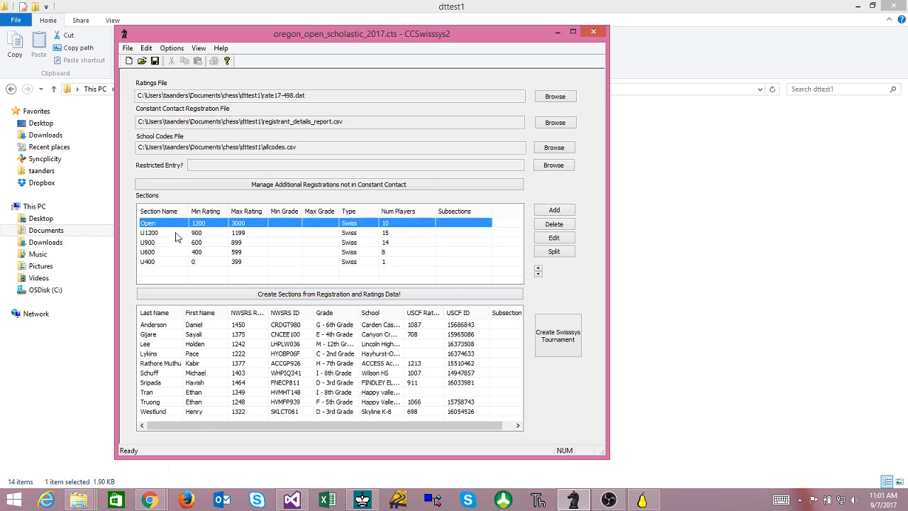
left_click(178, 233)
left_click(175, 244)
left_click(172, 254)
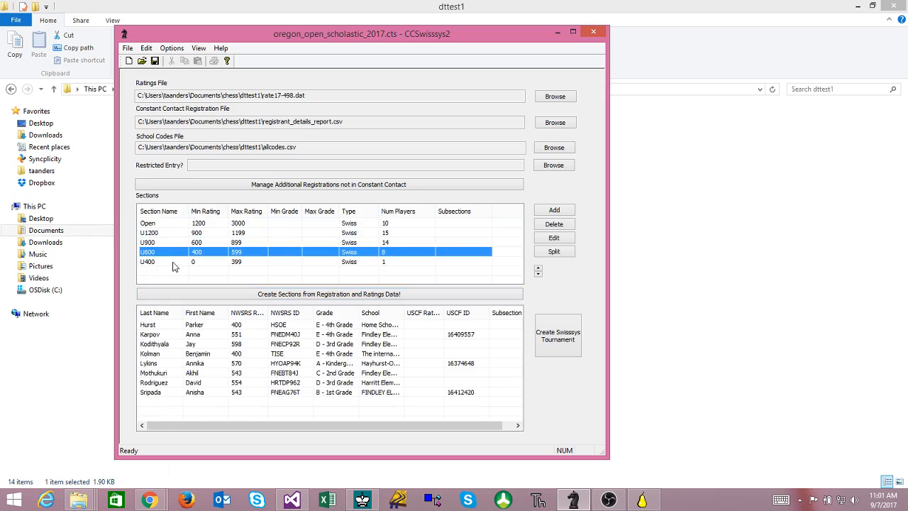
- Delete the U400 section and rerun section creation from the registration and ratings data
left_click(172, 263)
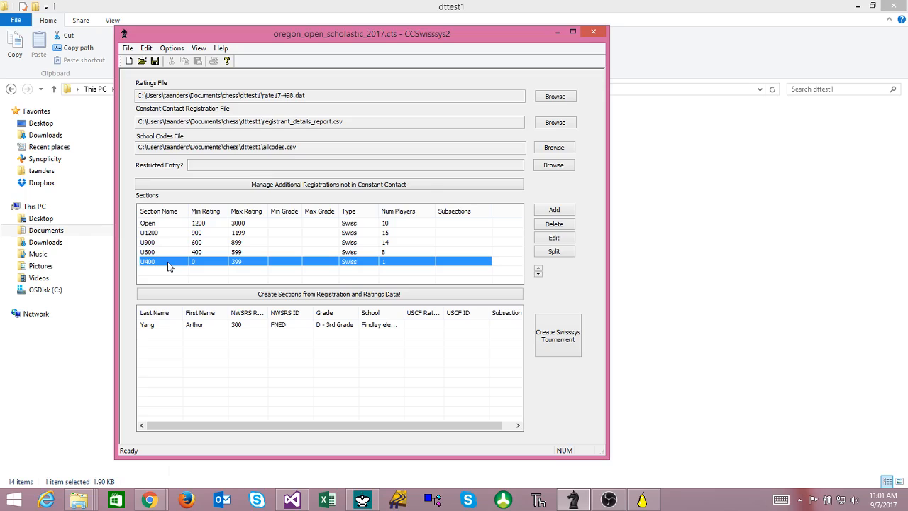
left_click(551, 226)
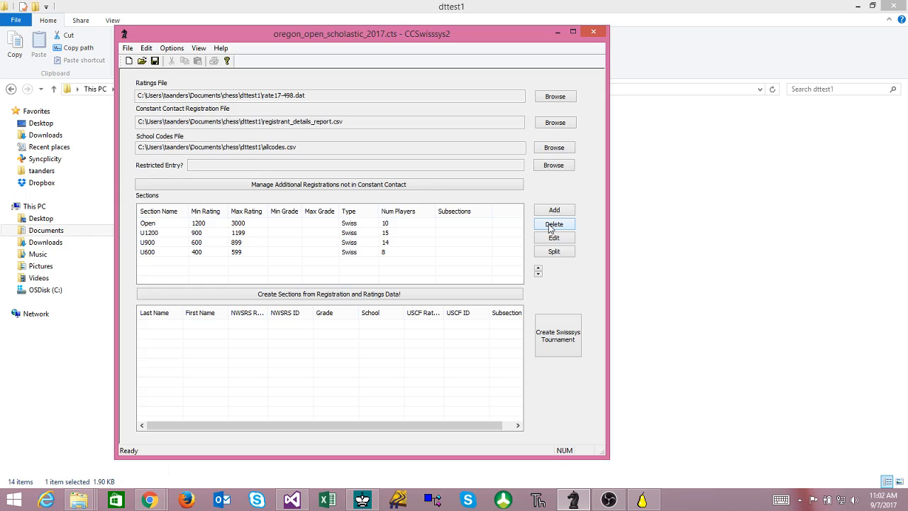
left_click(259, 296)
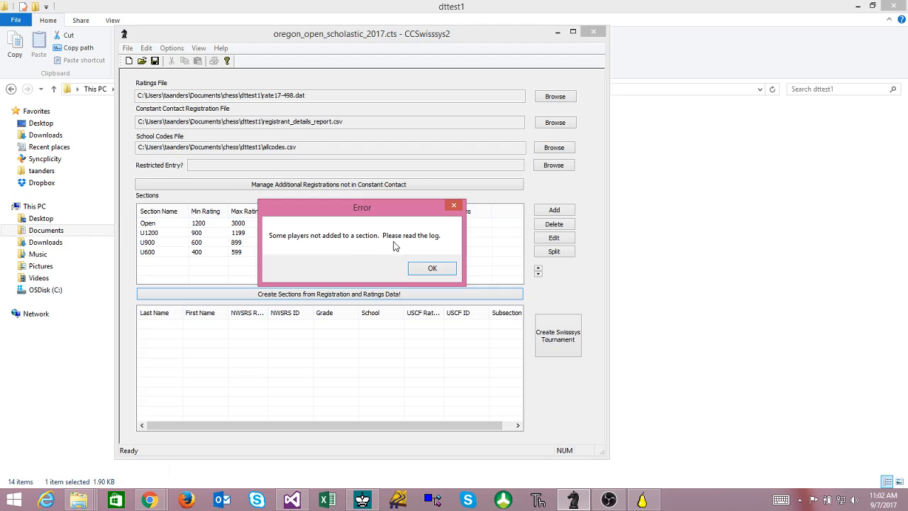
- Examine the ERROR entry in ccswslog.txt and close the log
left_click(426, 270)
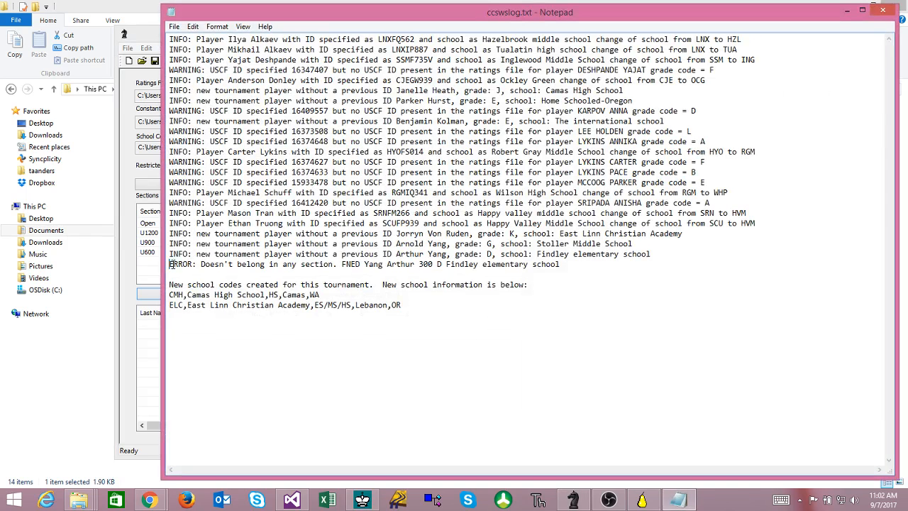
left_click_drag(170, 264, 563, 265)
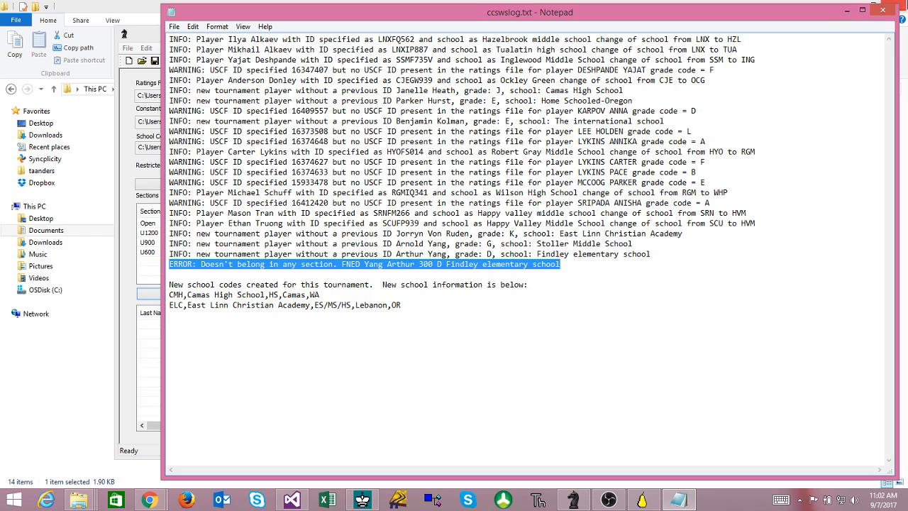
left_click(890, 10)
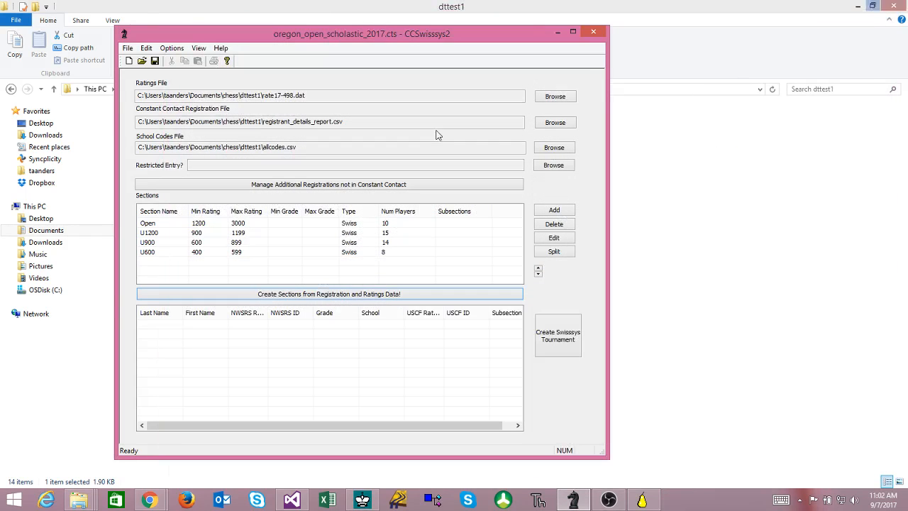
- Clear the U600 section's minimum rating, recreate the sections from the registration and ratings data, and open the resulting log
left_click(152, 253)
left_click(566, 241)
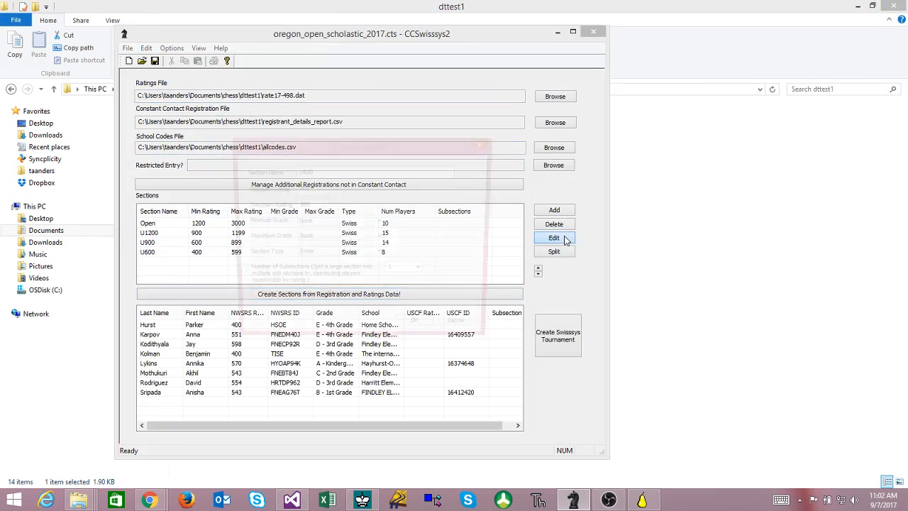
left_click_drag(318, 189, 272, 189)
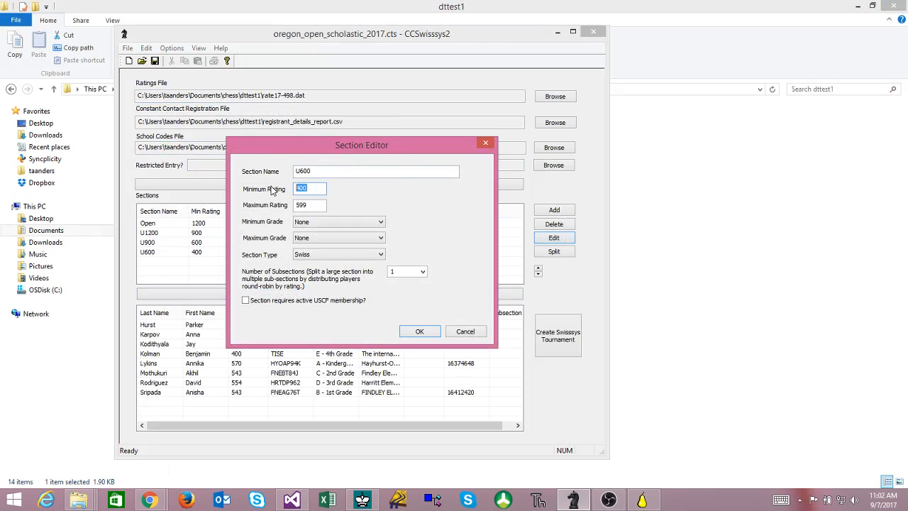
key("BackSpace")
left_click(417, 331)
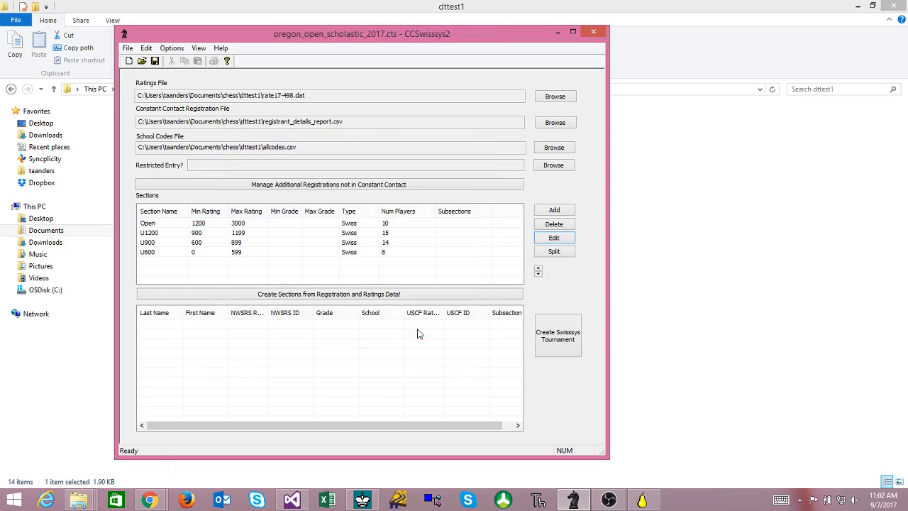
left_click(254, 300)
left_click(454, 274)
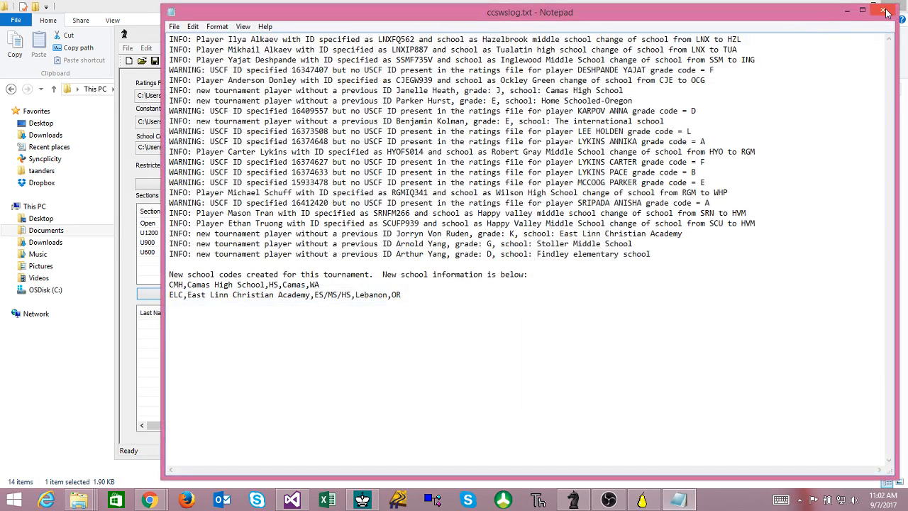
- Close the log and look through the player lists of the Open, U1200, U900 and U600 sections
left_click(884, 13)
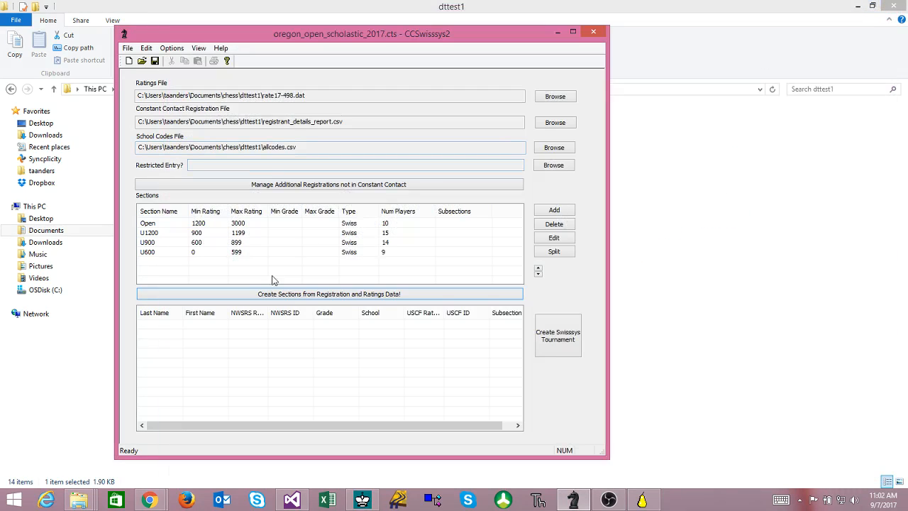
left_click(371, 224)
left_click(370, 233)
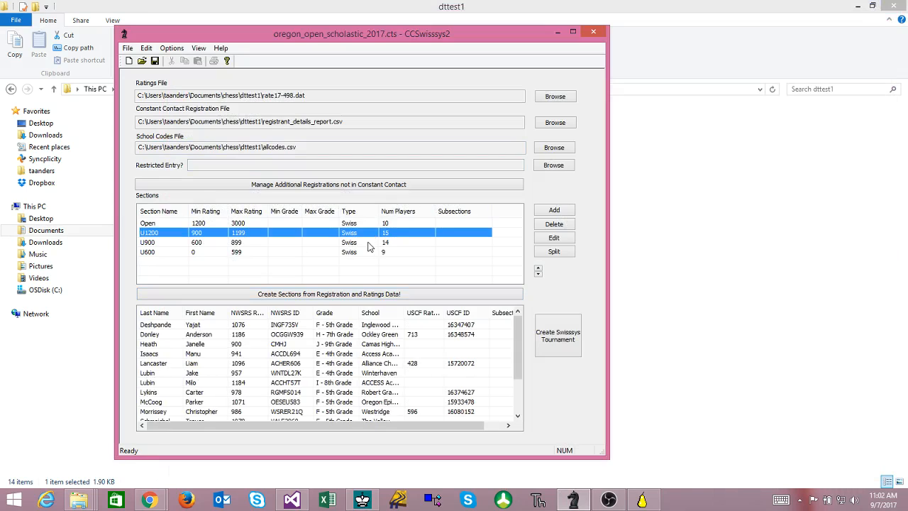
left_click(369, 243)
left_click(367, 253)
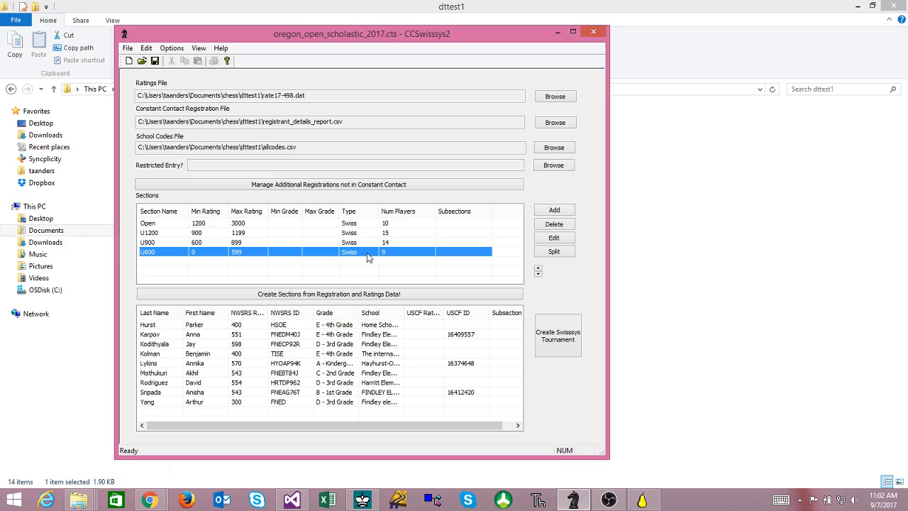
- Add a player from the ratings file as an additional registration, filtering by last name "gi" and first name "m"
left_click(242, 189)
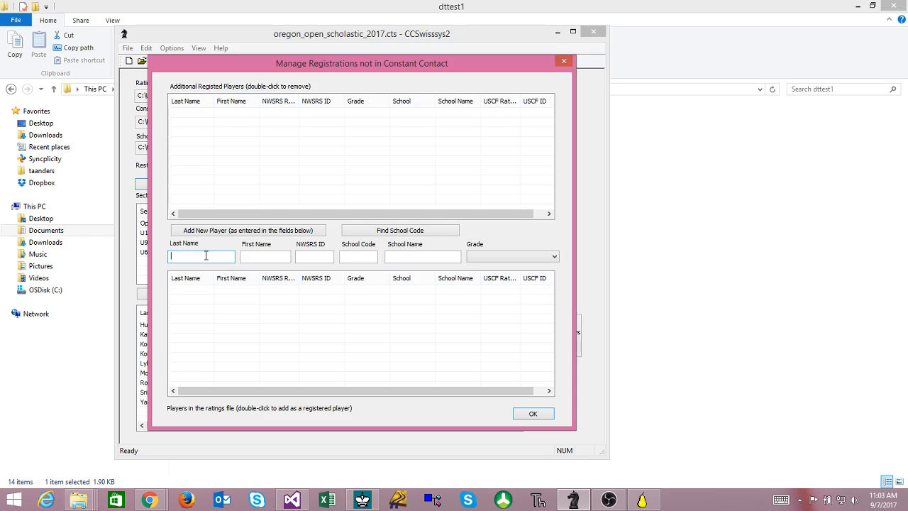
type("g")
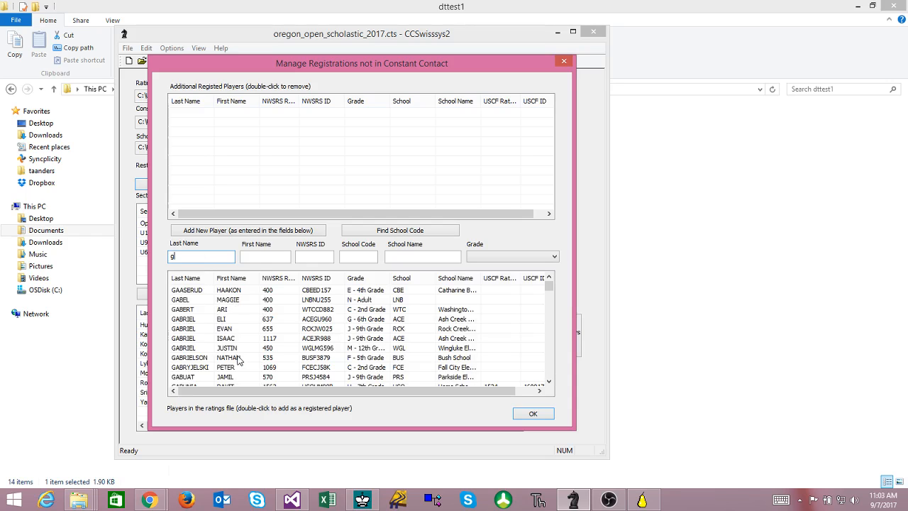
type("i")
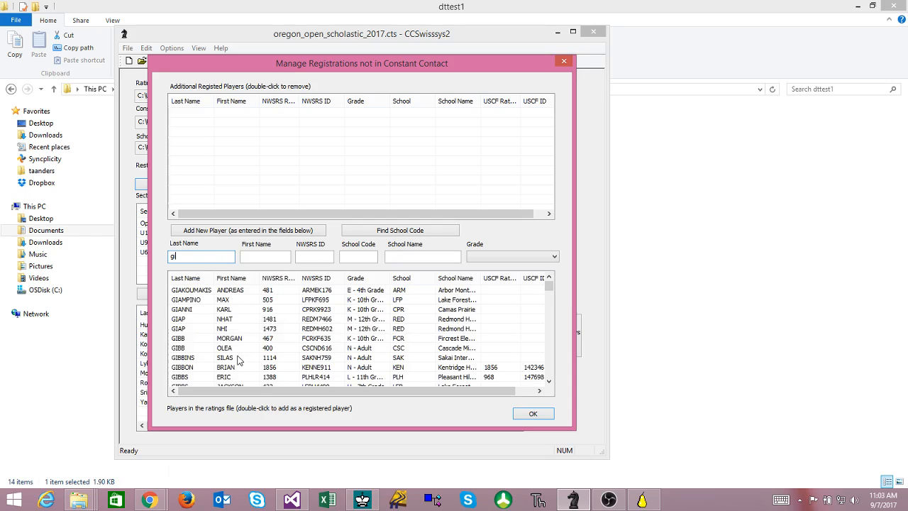
left_click(262, 255)
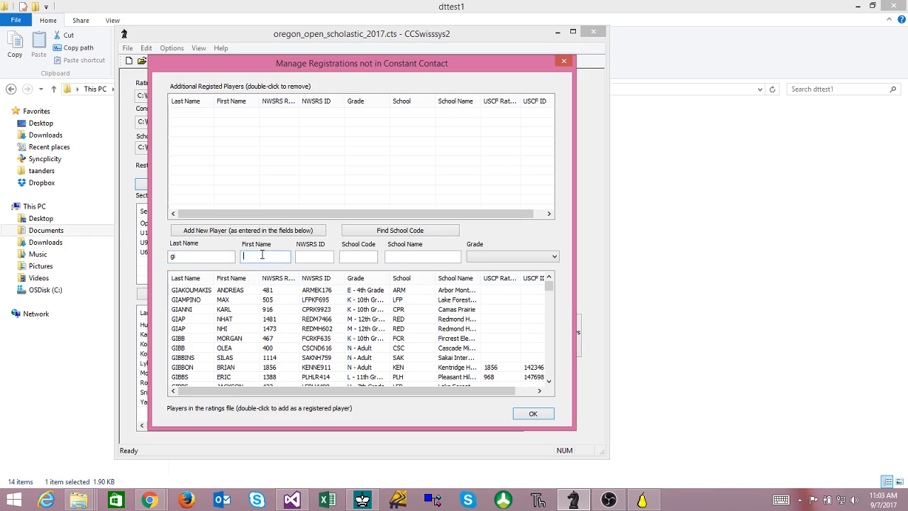
type("m")
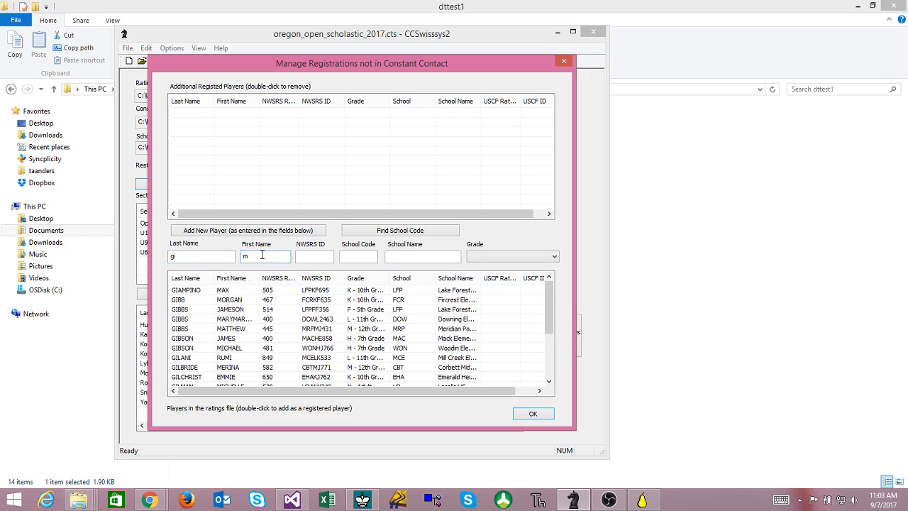
double_click(232, 304)
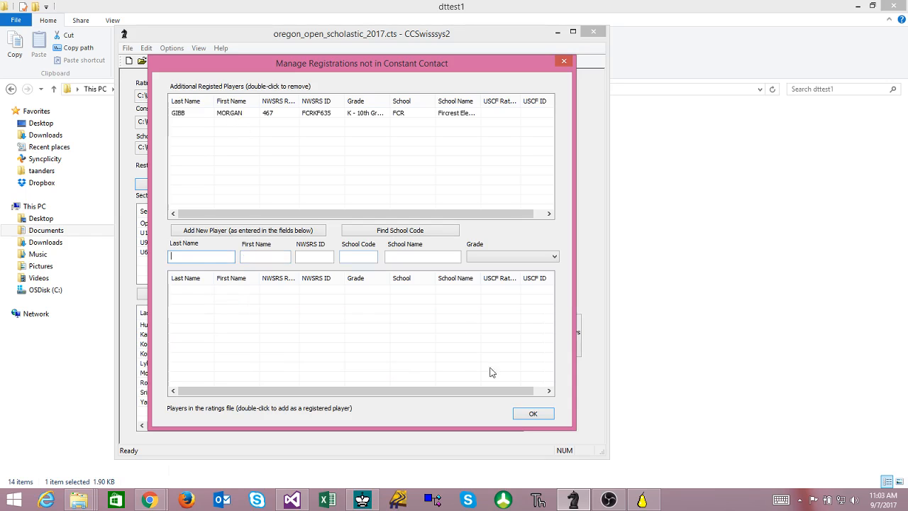
left_click(524, 417)
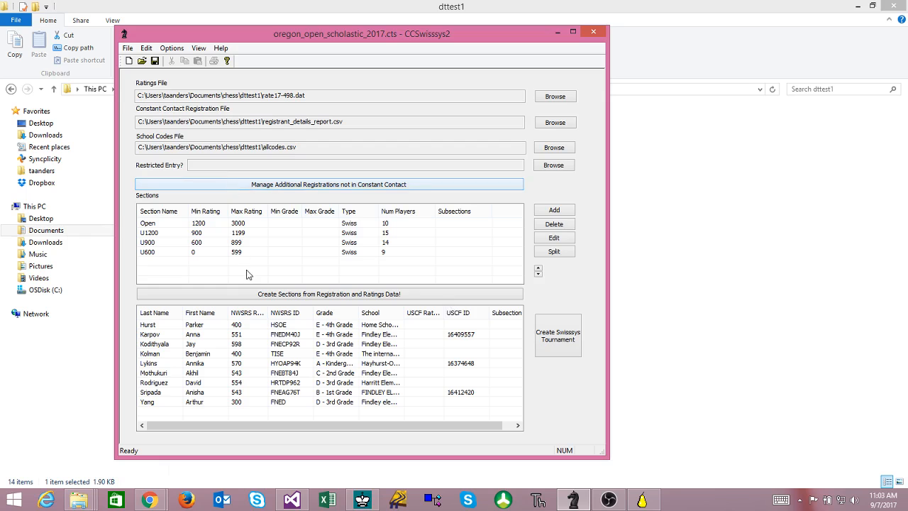
- Recreate the sections from the registration and ratings data, close the log, and check the U900 and U600 lists for the added player
left_click(251, 296)
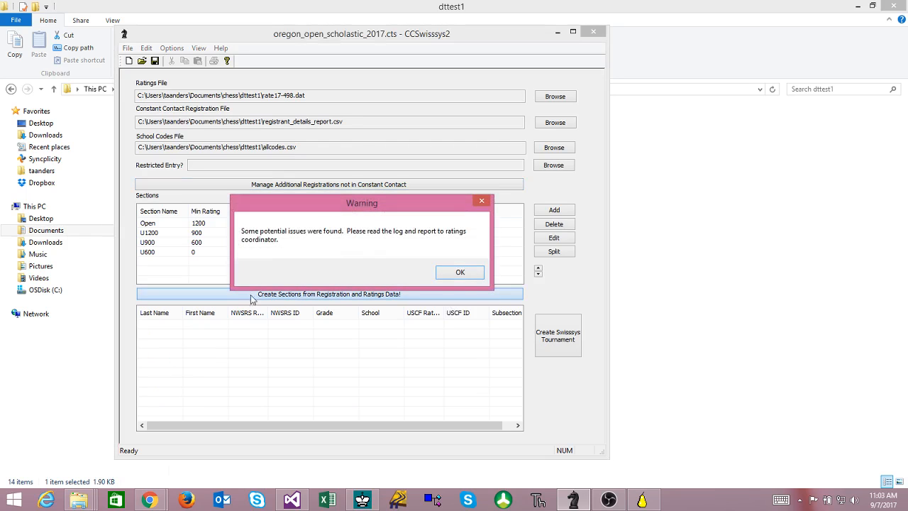
left_click(460, 273)
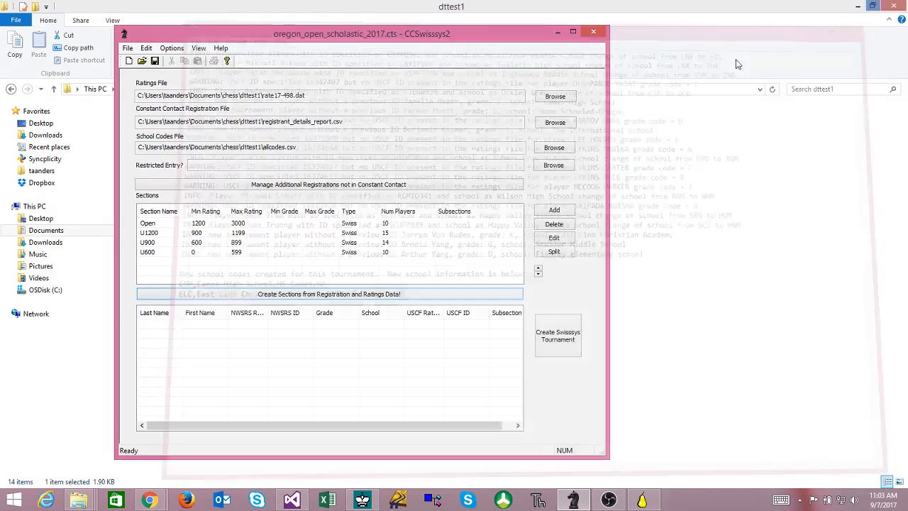
left_click(883, 10)
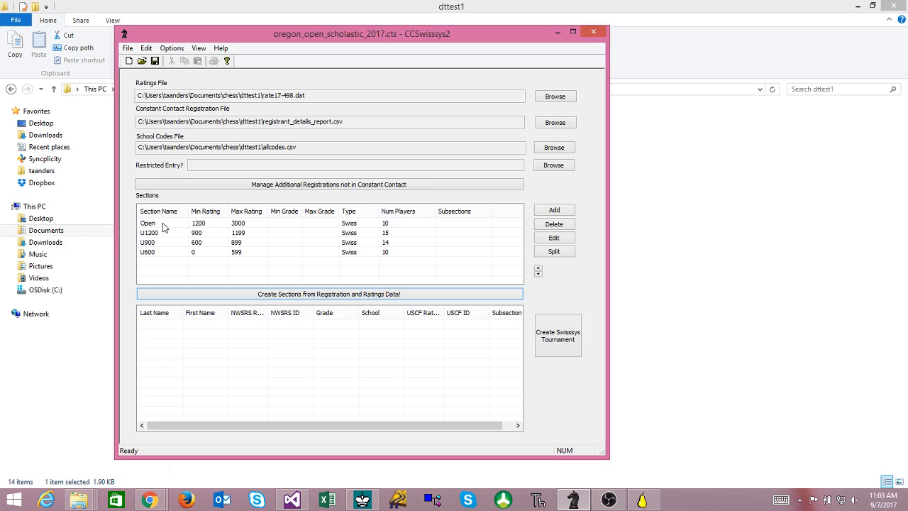
left_click(165, 243)
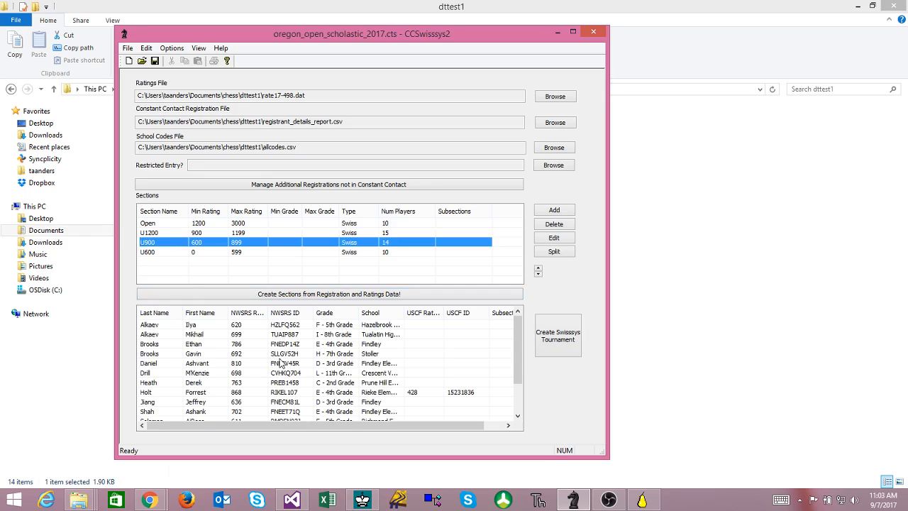
left_click(171, 254)
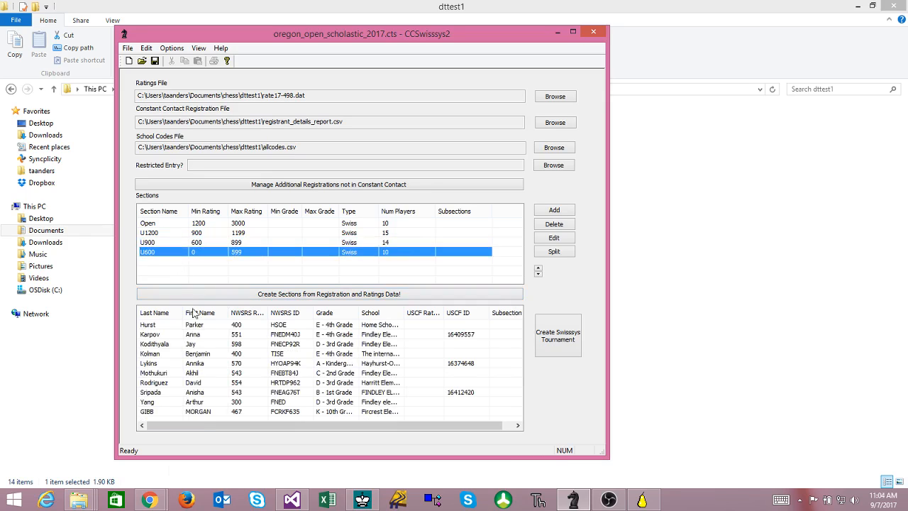
left_click(159, 413)
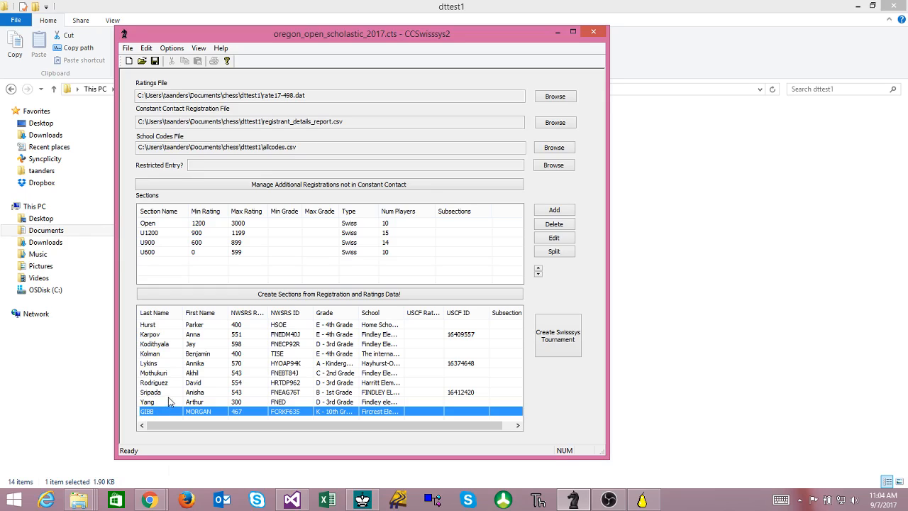
- Remove the added player from the additional registrations not in Constant Contact
left_click(314, 184)
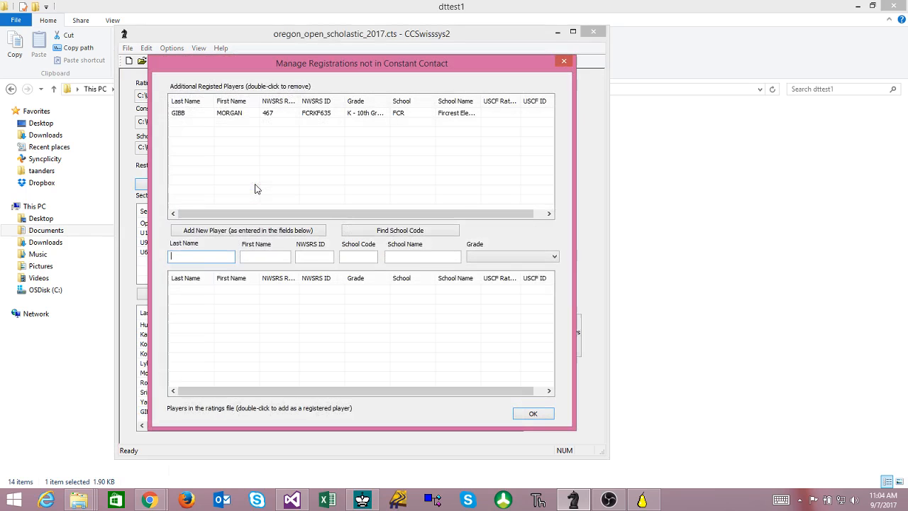
double_click(190, 116)
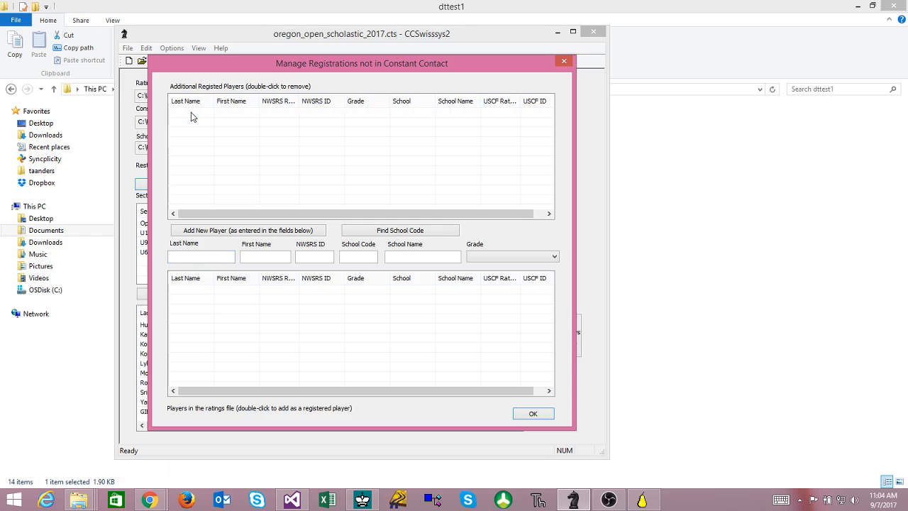
- Fill in a new player's last and first name, school code WHP and grade L - 11th Grade, and leave without adding the player
left_click(194, 259)
type("VanD")
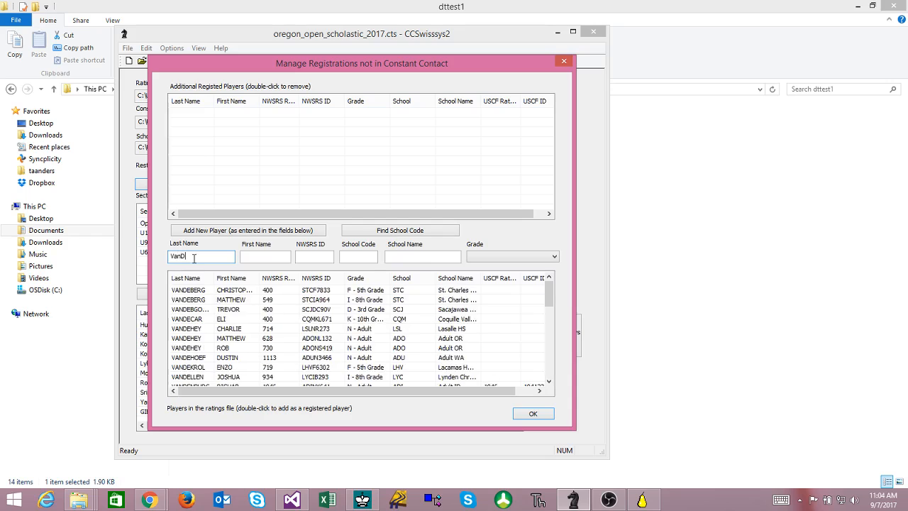
type("olay")
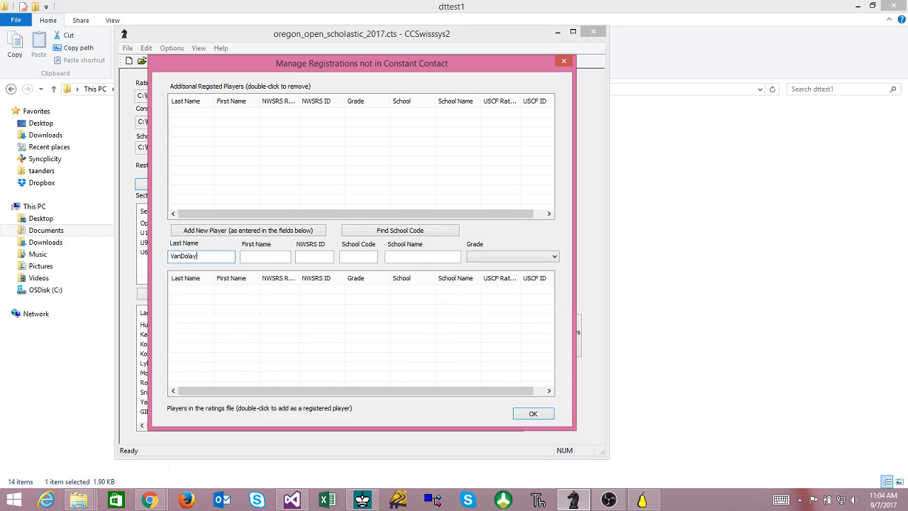
left_click(257, 256)
type("Ar")
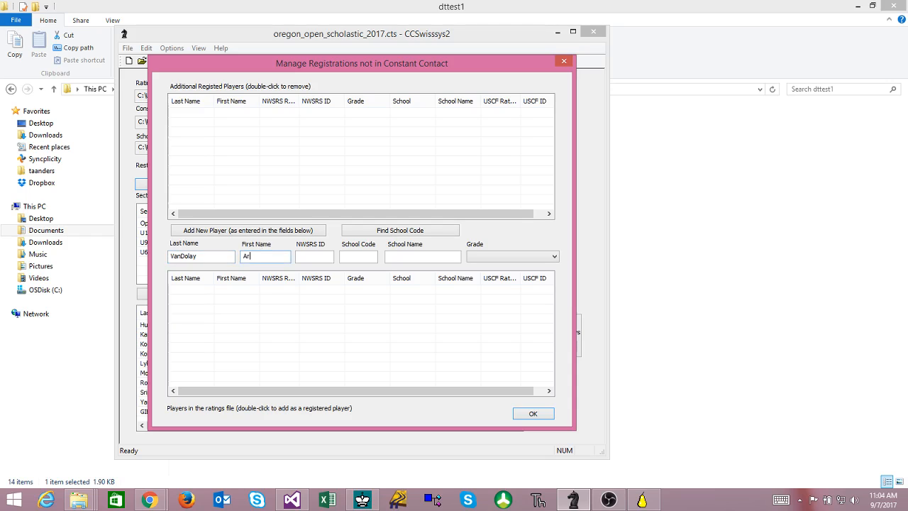
type("t")
left_click(352, 257)
type("WHP")
left_click(555, 257)
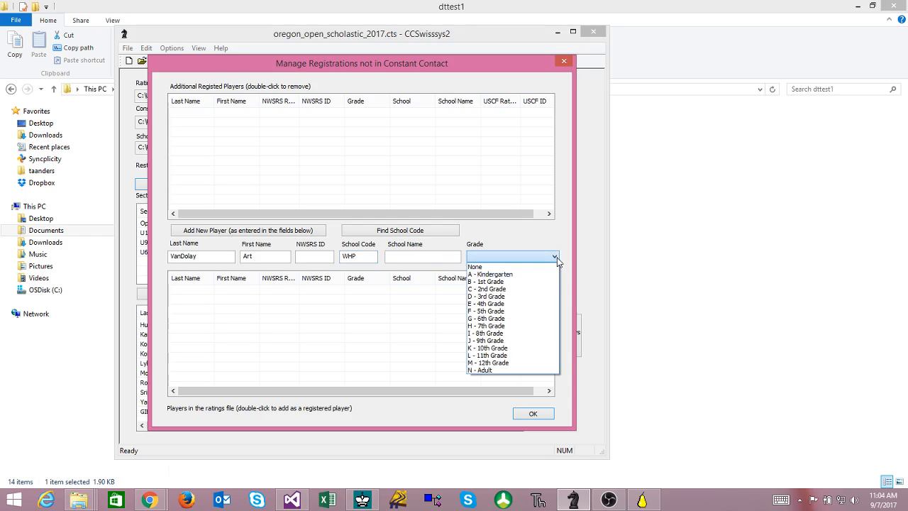
left_click(507, 333)
key("alt+Down")
left_click(506, 355)
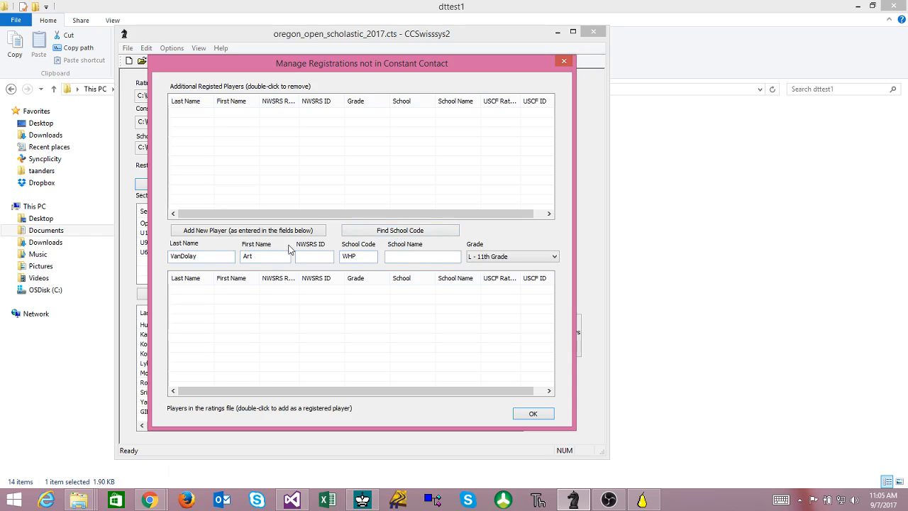
left_click(533, 415)
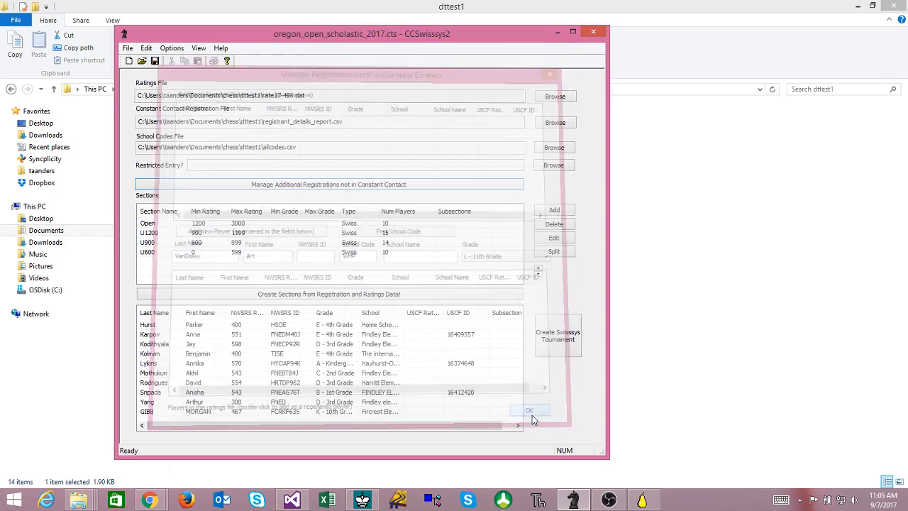
- Check the list of additional registrations not in Constant Contact and close it
left_click(240, 186)
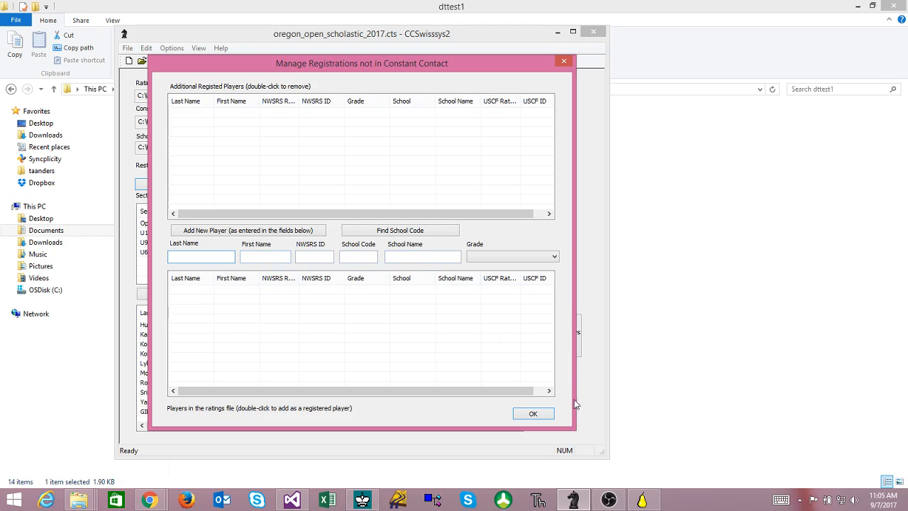
left_click(533, 415)
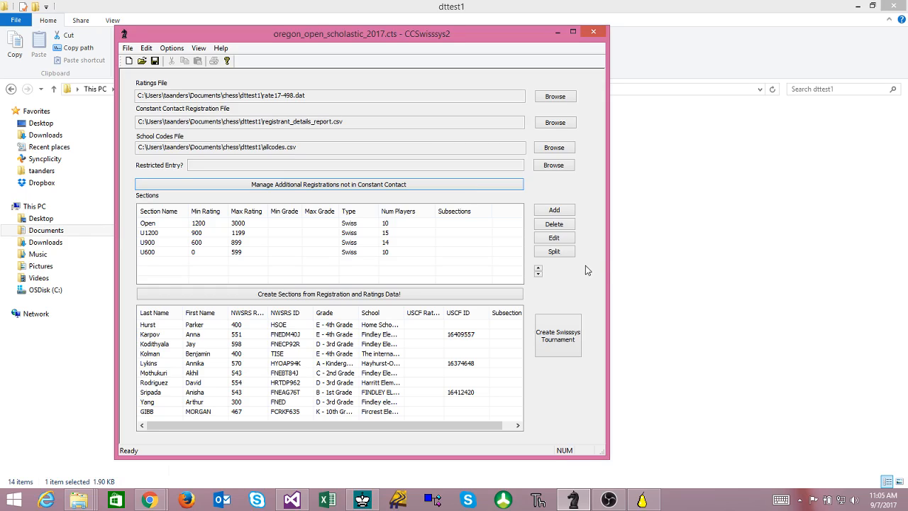
- Create the Swisssys tournament from the Open, U1200, U900 and U600 sections and close the tournament director notes
left_click(163, 224)
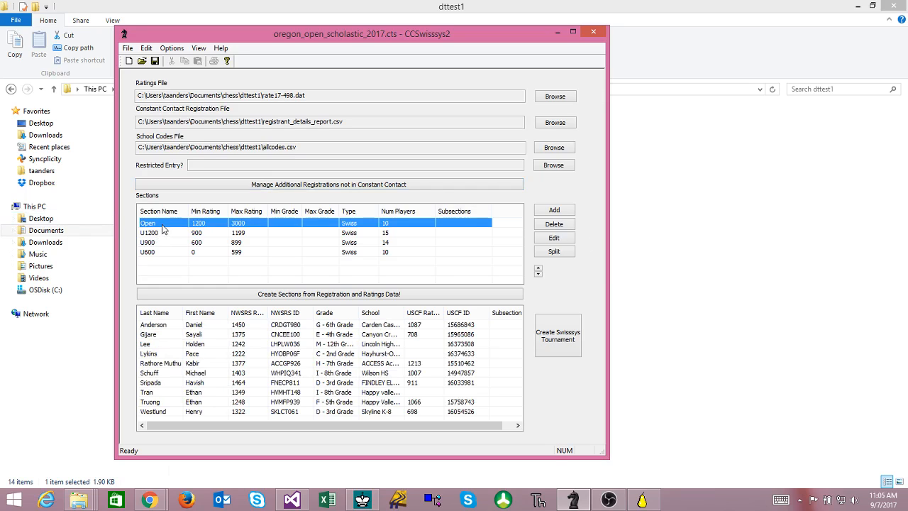
left_click(555, 341)
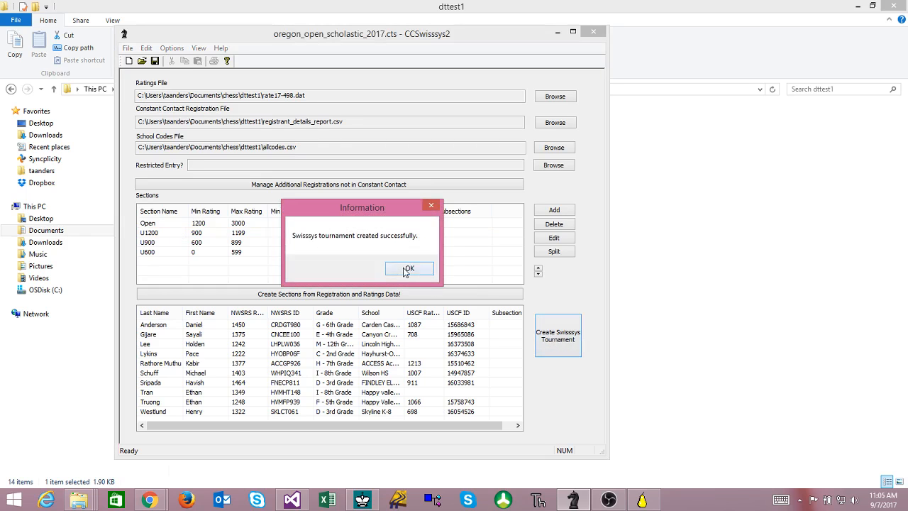
left_click(406, 269)
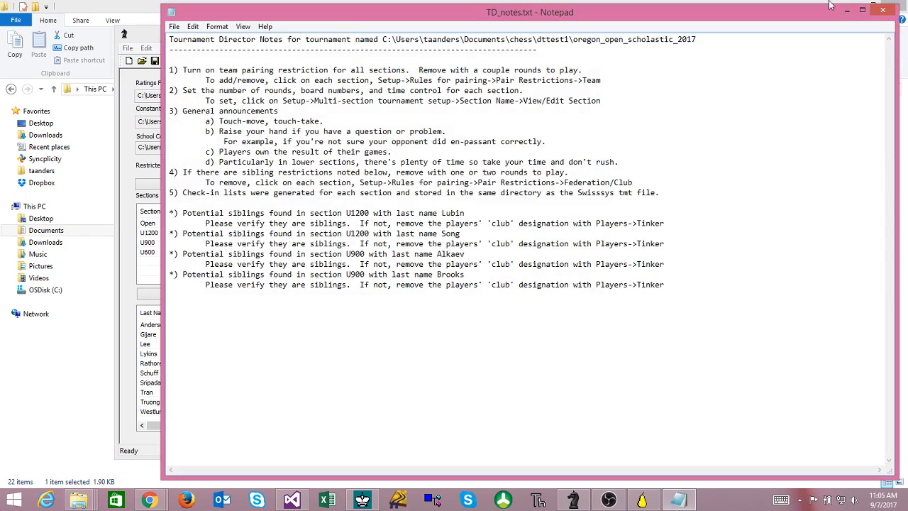
left_click(882, 11)
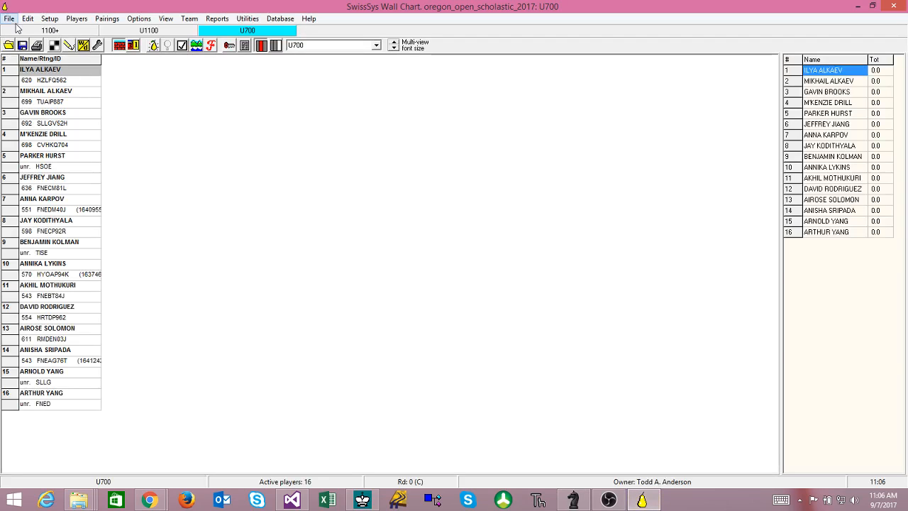
- Switch to SwissSys, open oregon_open_scholastic_2017.tmt, and view the U1200 and U600 wall charts
left_click(10, 21)
left_click(32, 44)
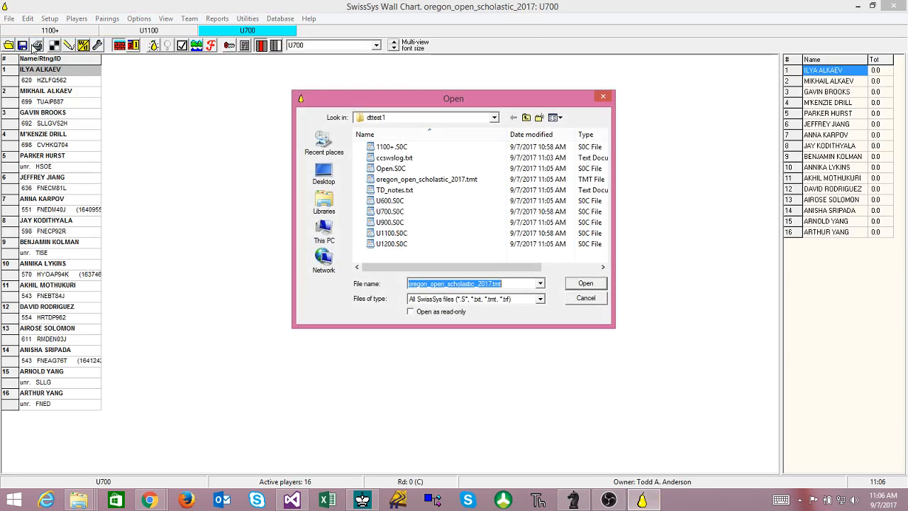
double_click(427, 180)
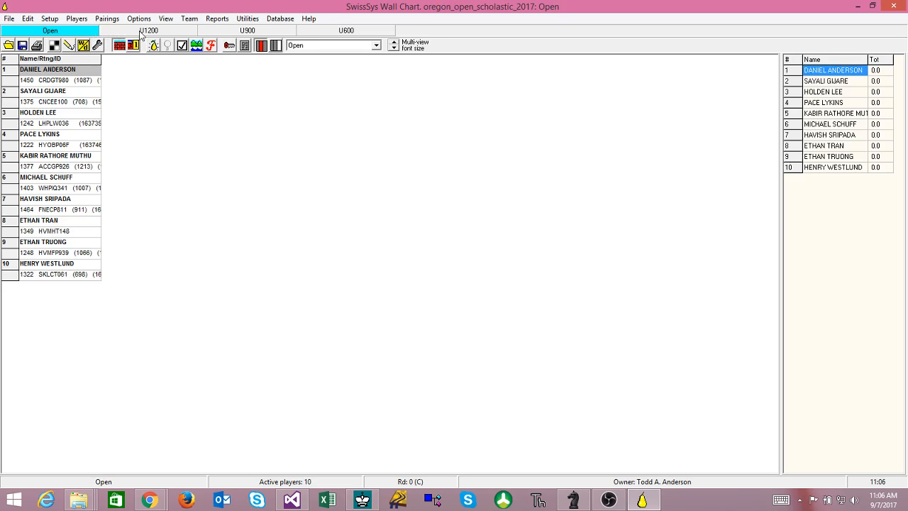
left_click(142, 32)
left_click(320, 31)
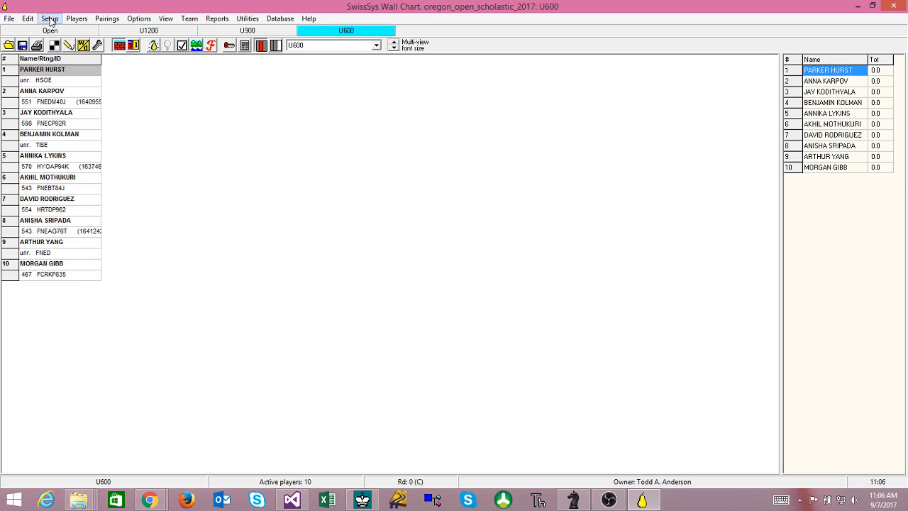
- Switch back to CCSwisssys and delete the Open section
left_click(573, 502)
left_click(161, 224)
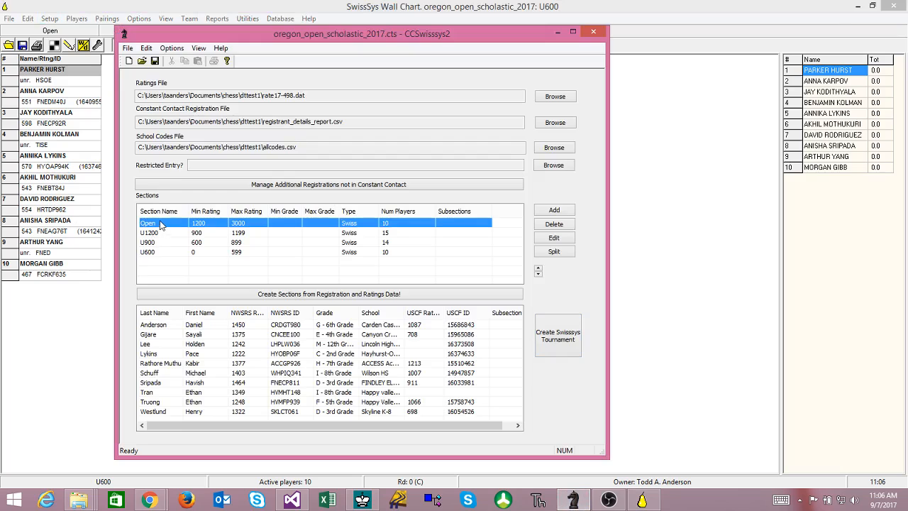
left_click(557, 225)
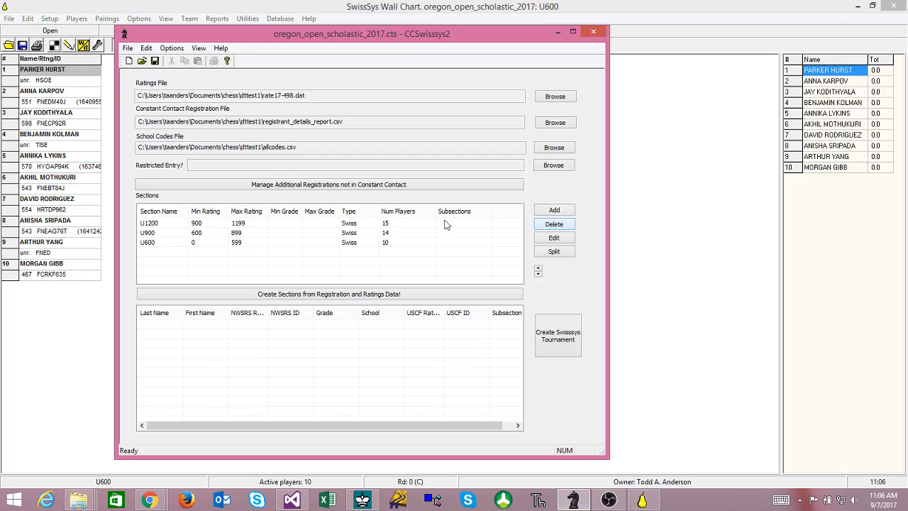
- Delete the U1200, U900 and U600 sections from the sections list
left_click(166, 225)
left_click(563, 226)
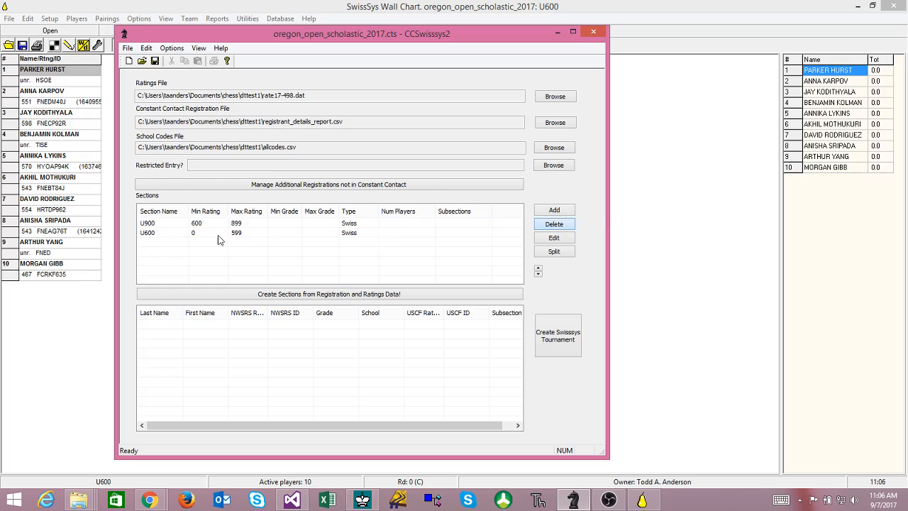
left_click(176, 225)
left_click(549, 225)
left_click(169, 226)
left_click(551, 225)
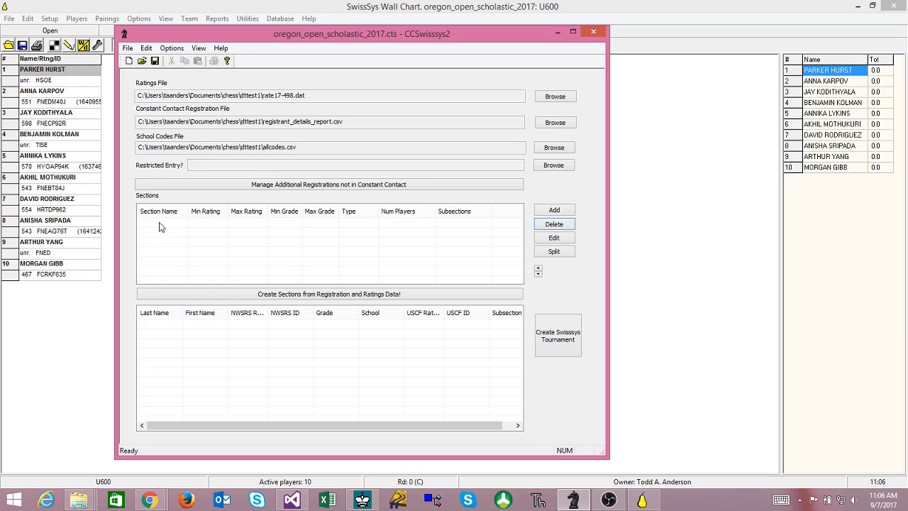
- Add a Swiss section named "all" with no rating or grade limits
left_click(160, 223)
left_click(554, 212)
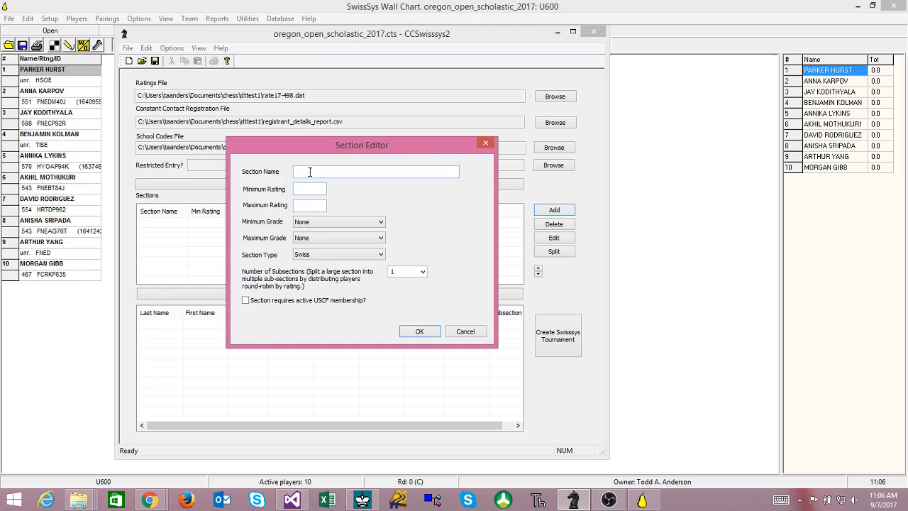
type("all")
left_click(420, 332)
- Edit the "all" section and set its number of subsections to 3
left_click(158, 224)
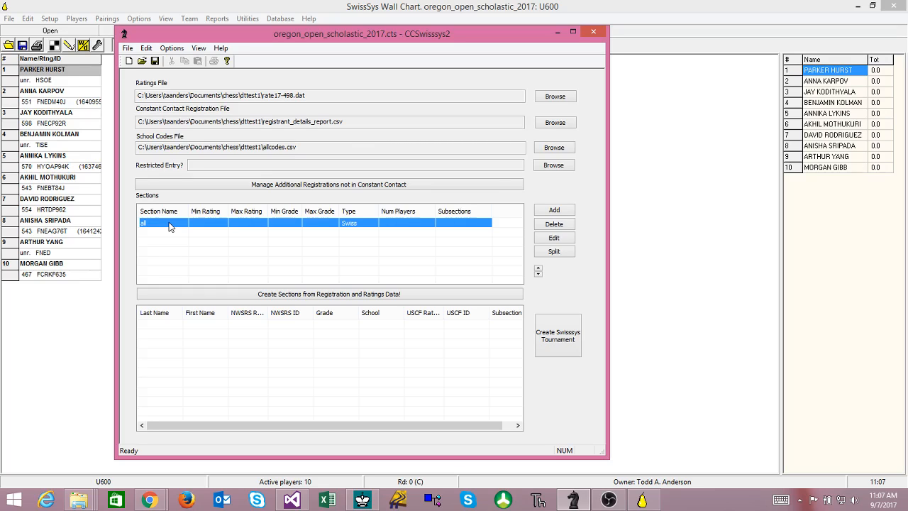
left_click(171, 235)
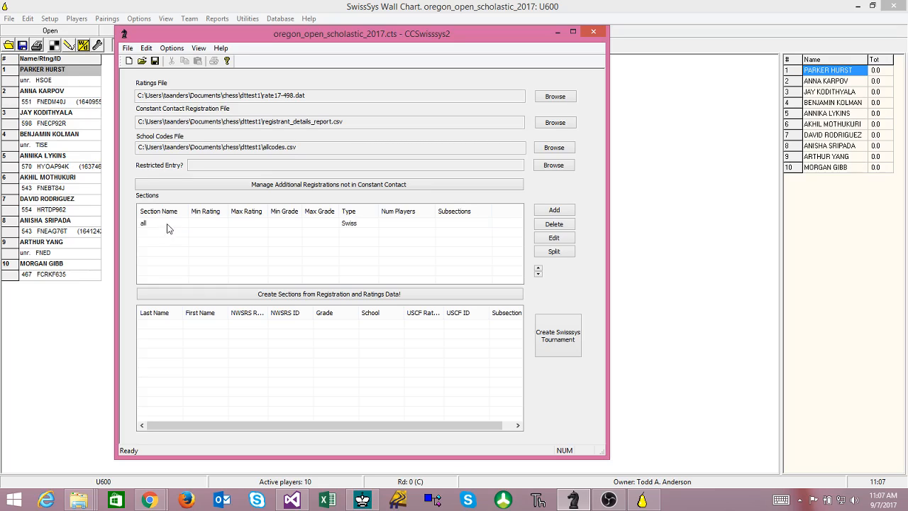
left_click(166, 223)
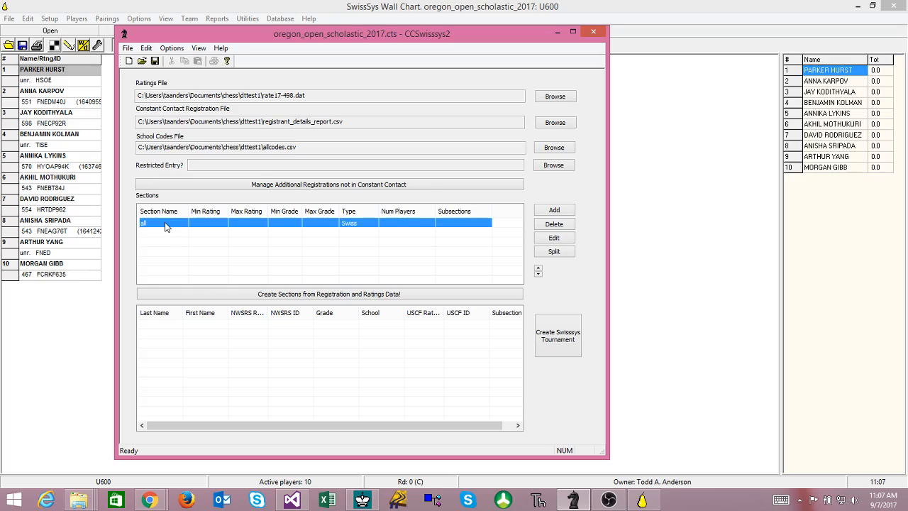
left_click(552, 239)
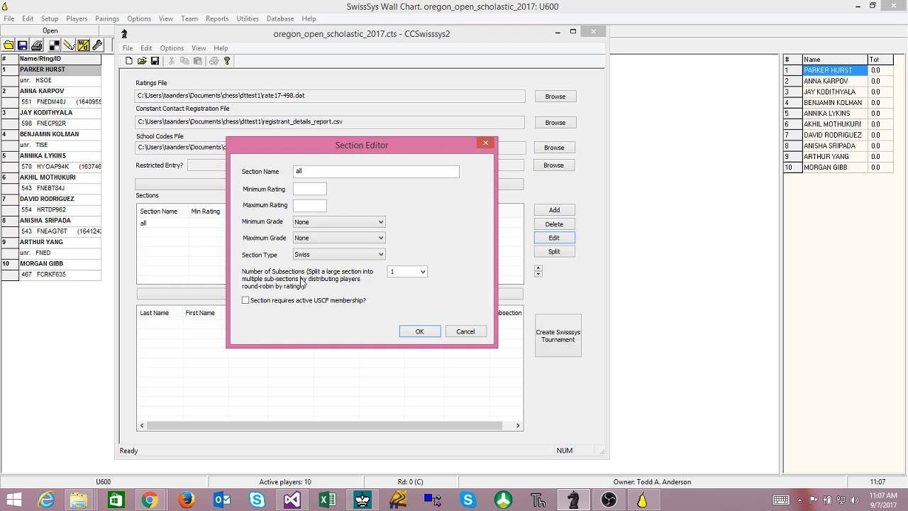
left_click(424, 272)
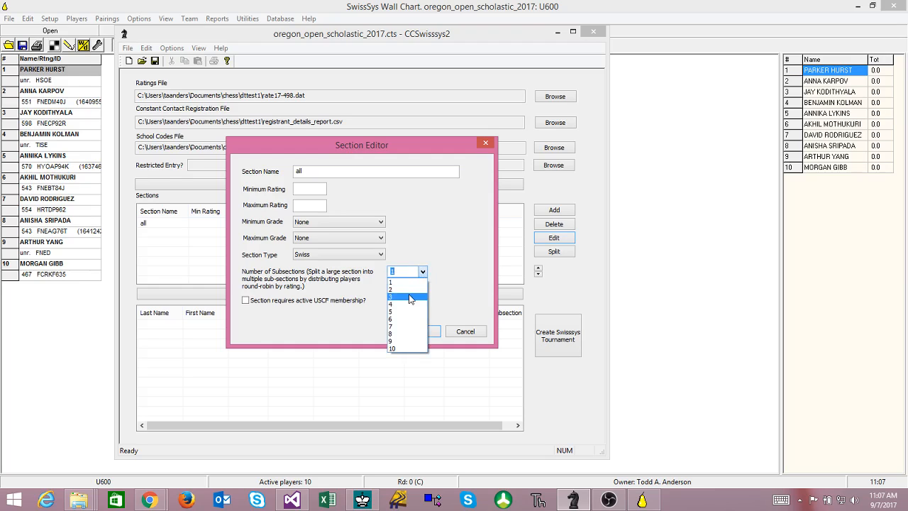
left_click(409, 298)
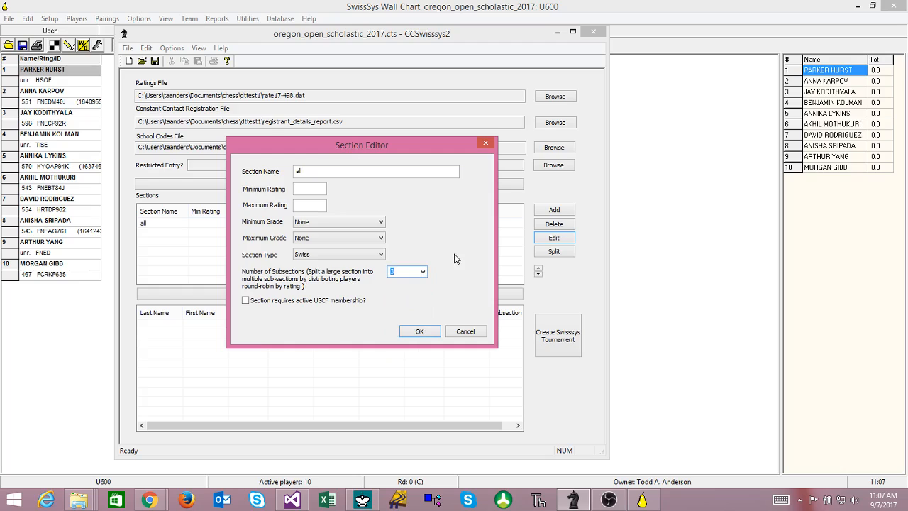
left_click(419, 332)
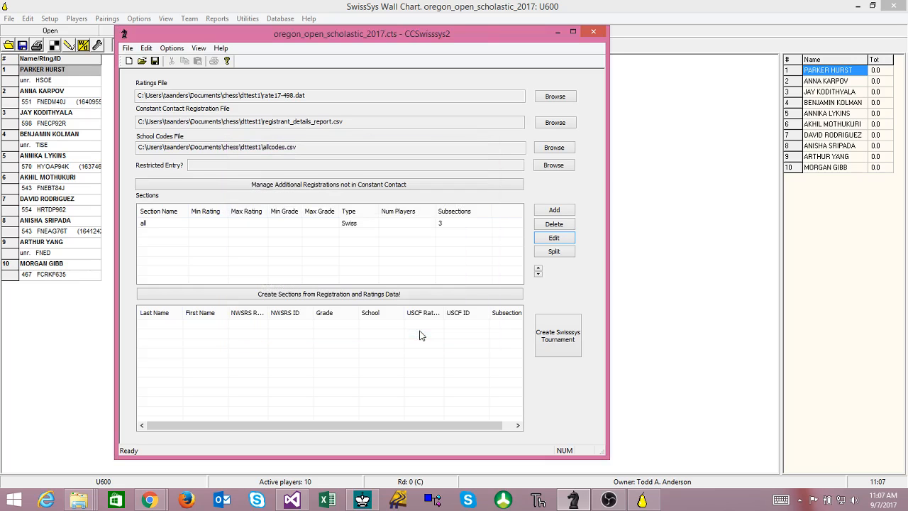
- Create the sections from the registration and ratings data and review the subsection assigned to each player in the "all" section
left_click(242, 296)
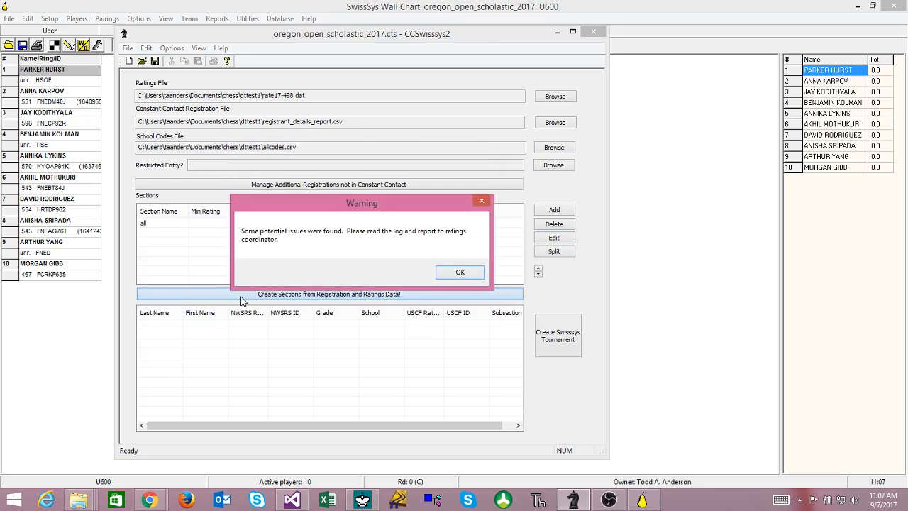
left_click(454, 275)
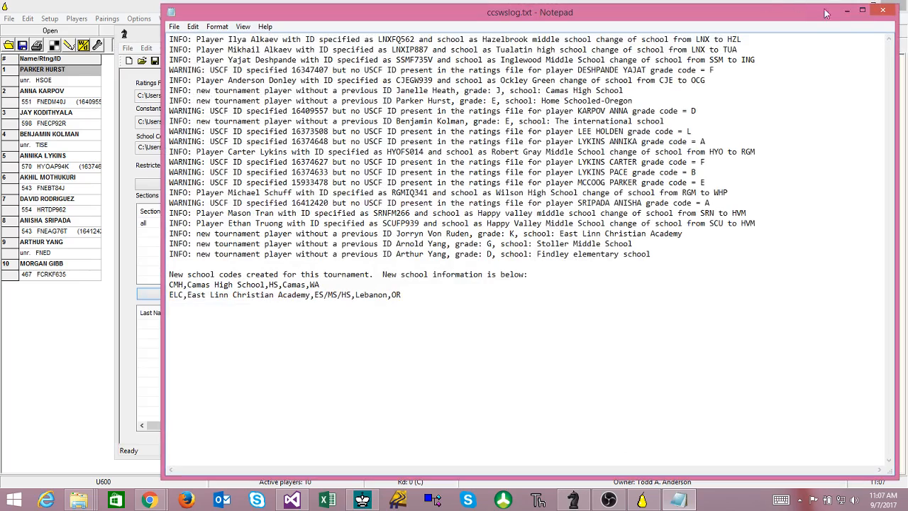
left_click(883, 12)
left_click(159, 225)
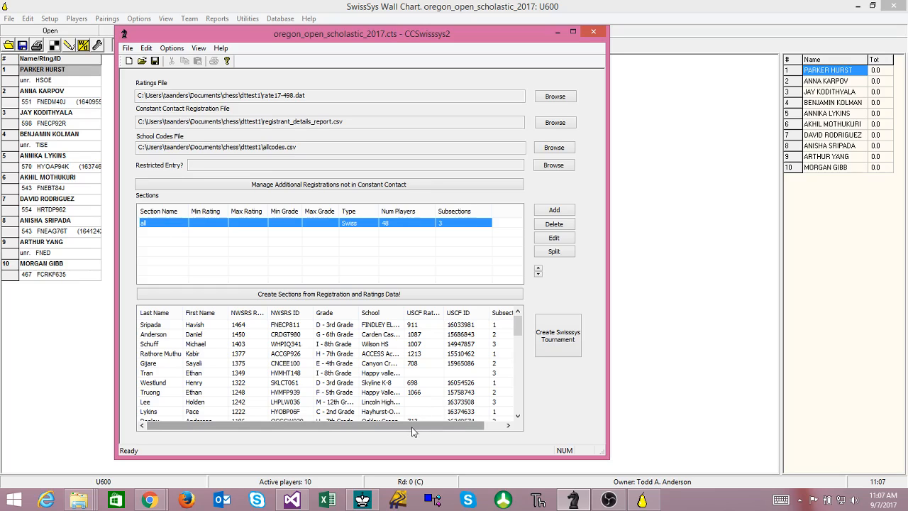
mouse_move(409, 425)
left_mouse_down()
mouse_move(426, 426)
mouse_move(397, 426)
left_mouse_up()
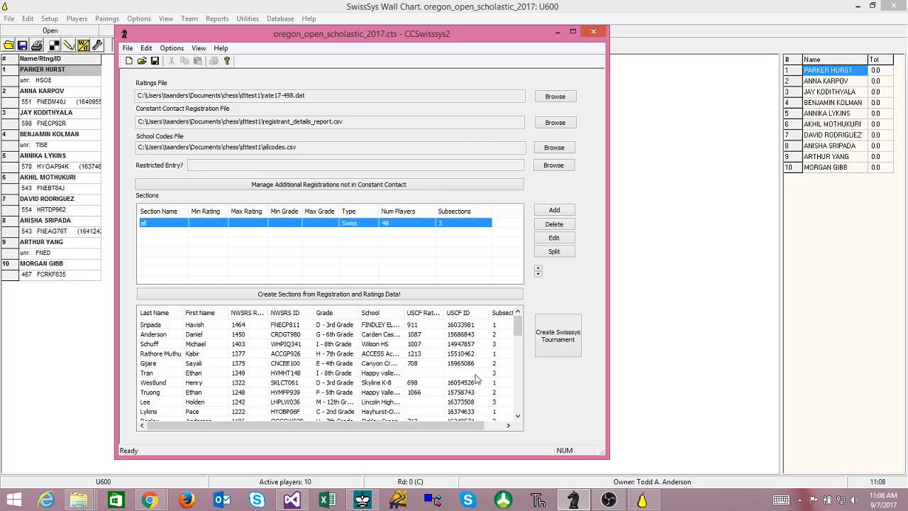
mouse_move(518, 325)
left_mouse_down()
mouse_move(521, 423)
mouse_move(518, 325)
left_mouse_up()
left_click_drag(381, 426, 401, 426)
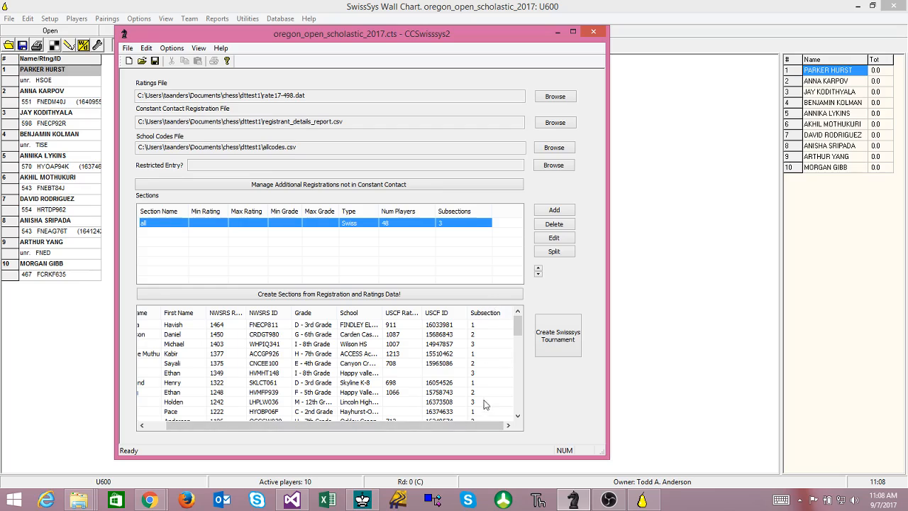
left_click_drag(485, 426, 392, 427)
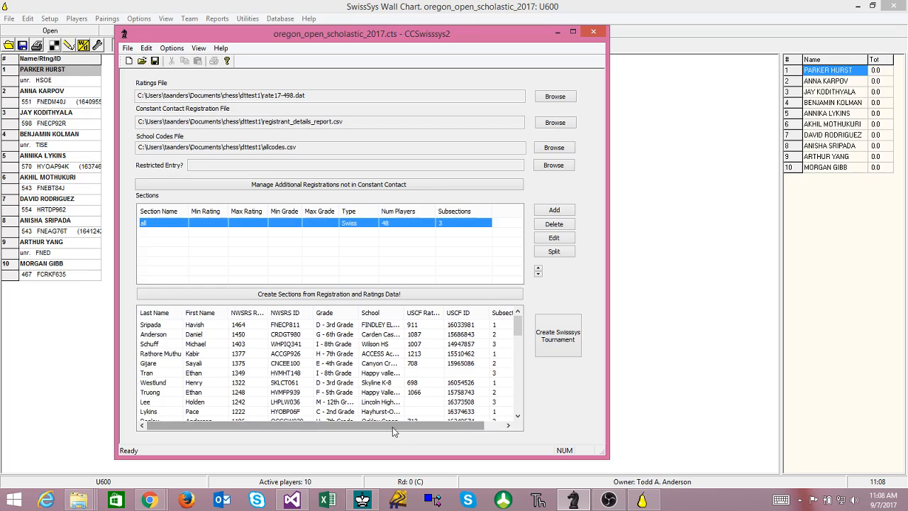
- Create the Swisssys tournament from the "all" section with its three subsections and close the tournament director notes
left_click(553, 342)
left_click(418, 270)
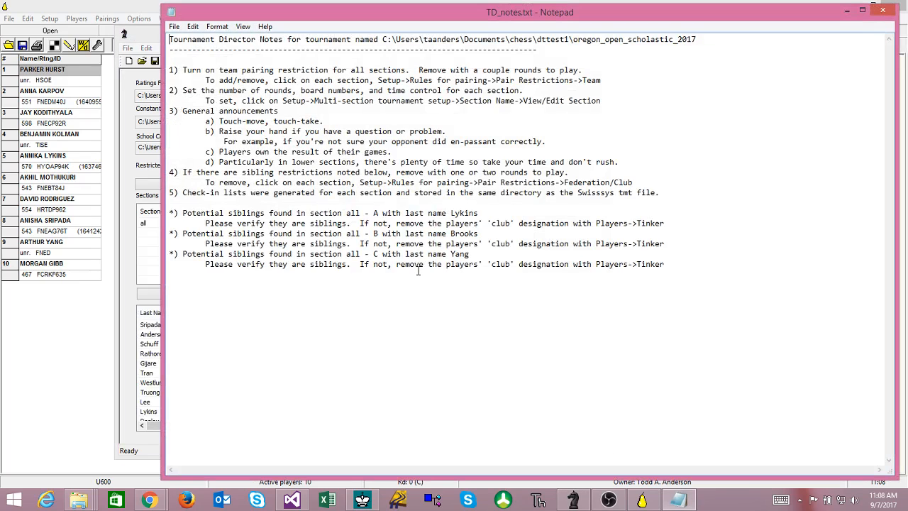
left_click(883, 10)
- Switch to SwissSys and open the regenerated oregon_open_scholastic_2017.tmt tournament
left_click(642, 501)
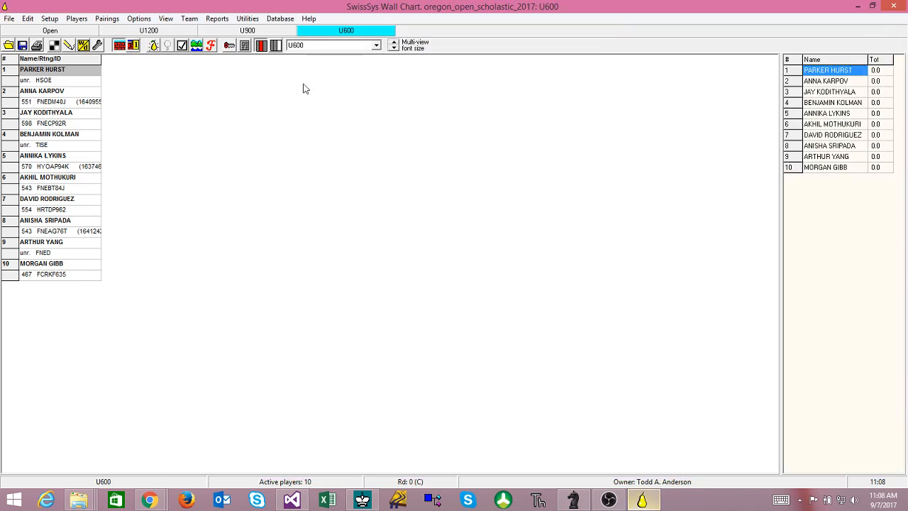
left_click(9, 19)
left_click(28, 43)
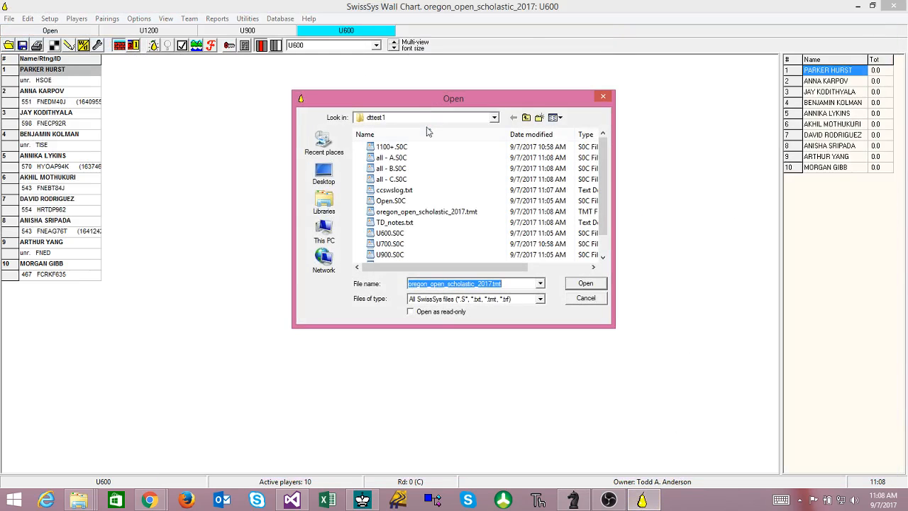
double_click(428, 212)
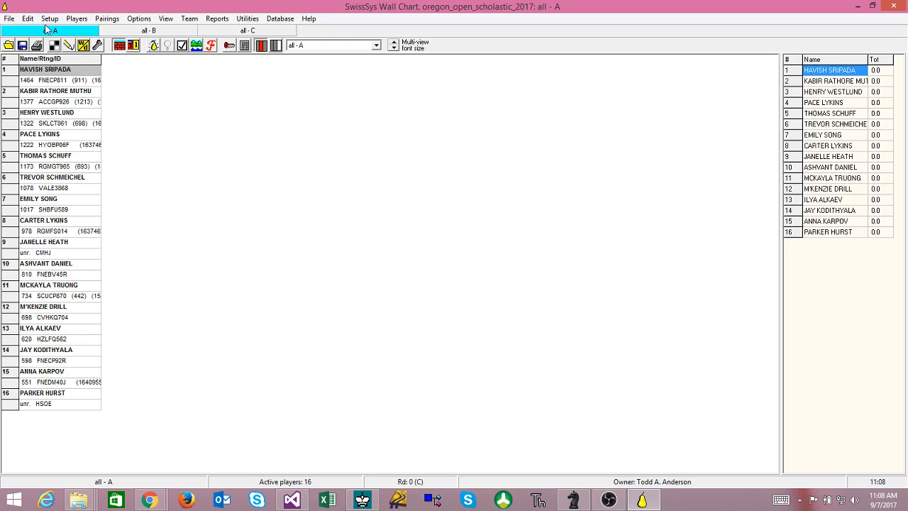
- View the wall charts of the all - B, all - C and all - A sections
left_click(129, 32)
left_click(249, 34)
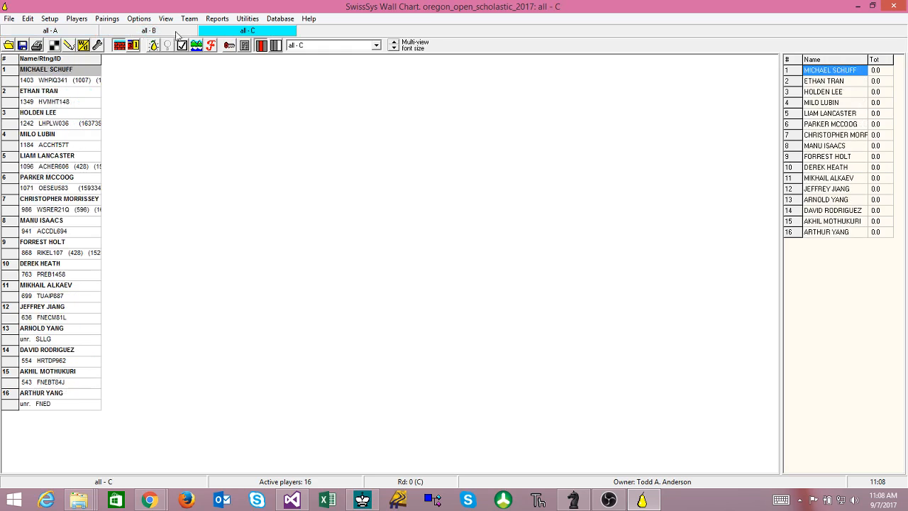
left_click(129, 34)
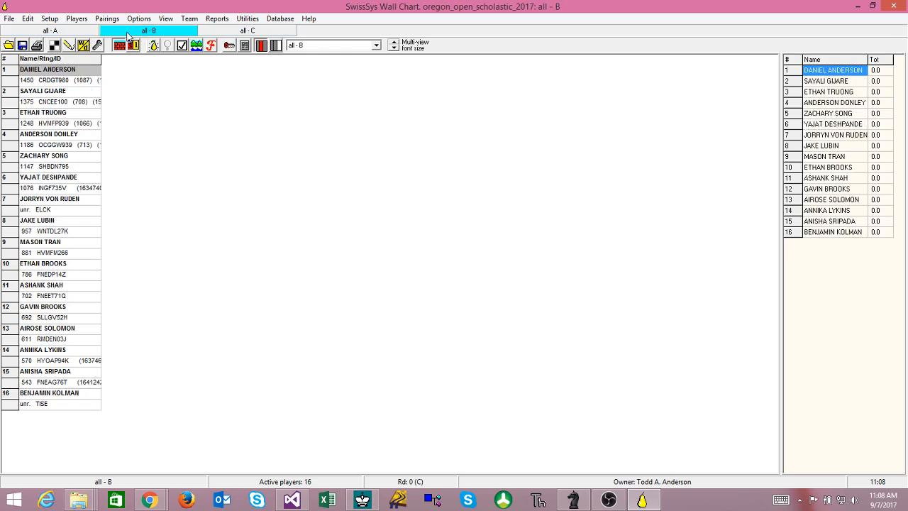
left_click(53, 33)
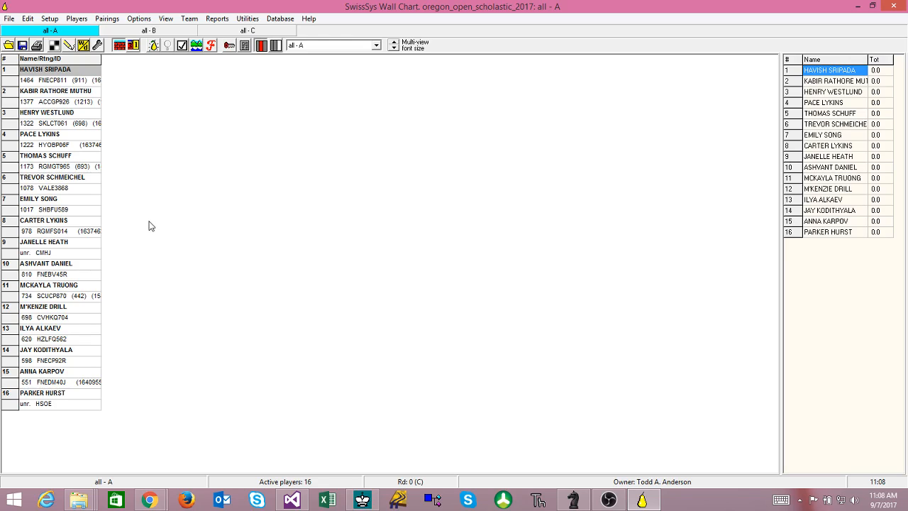
- Switch back to CCSwisssys, inspect the "all" section's subsection setting in the Section Editor, and close it without changes
left_click(573, 501)
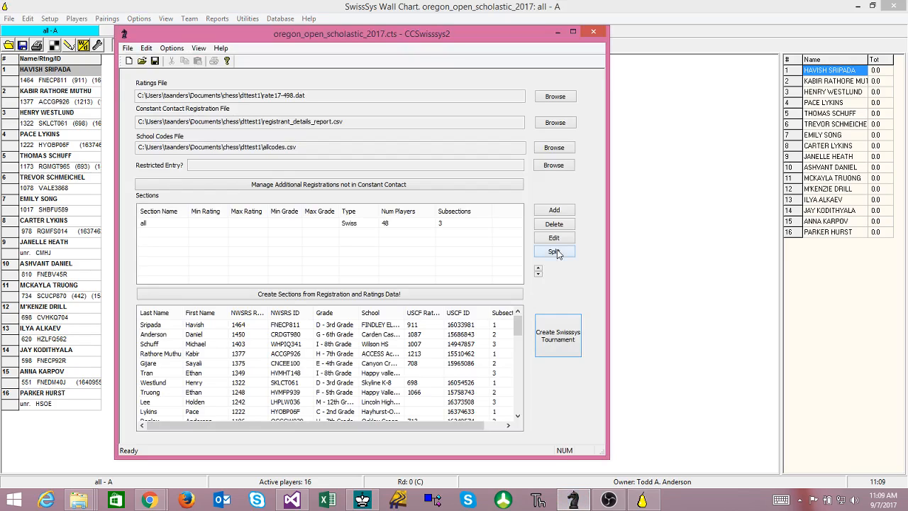
left_click(169, 224)
left_click(553, 239)
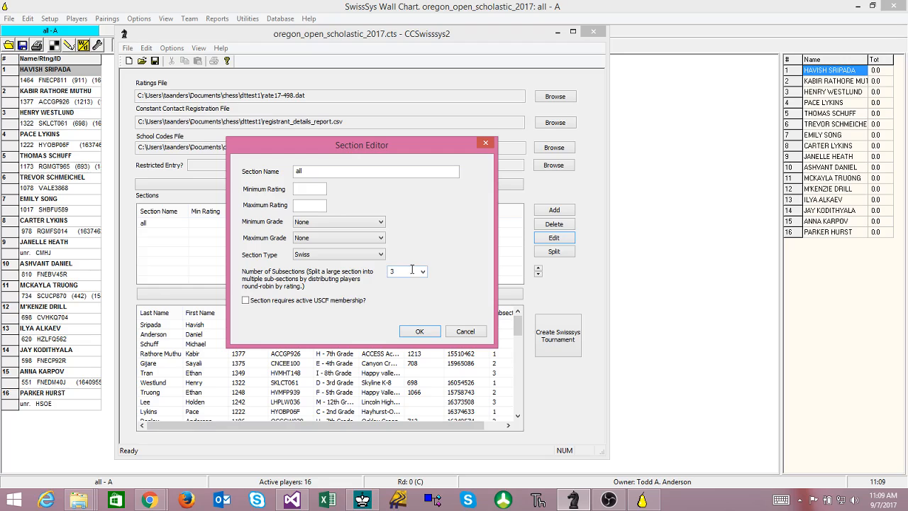
left_click(463, 332)
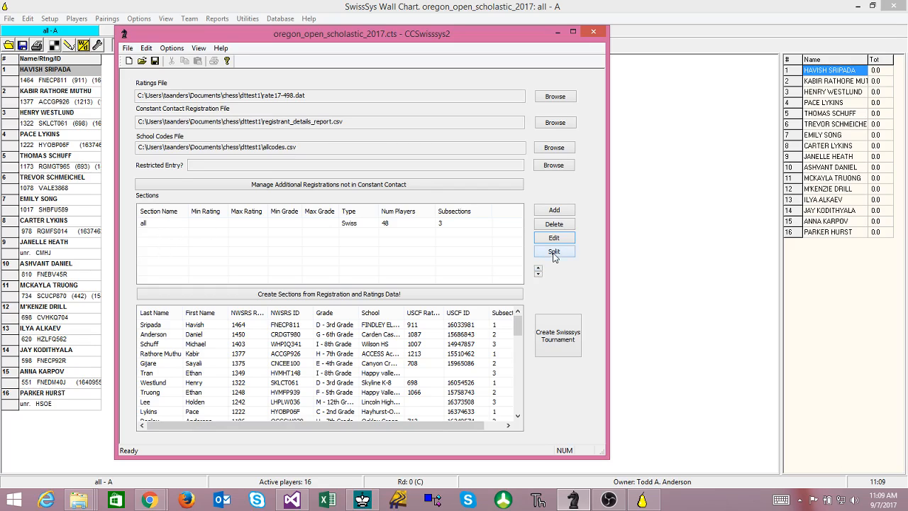
- Delete the "all" section from the sections list
left_click(159, 224)
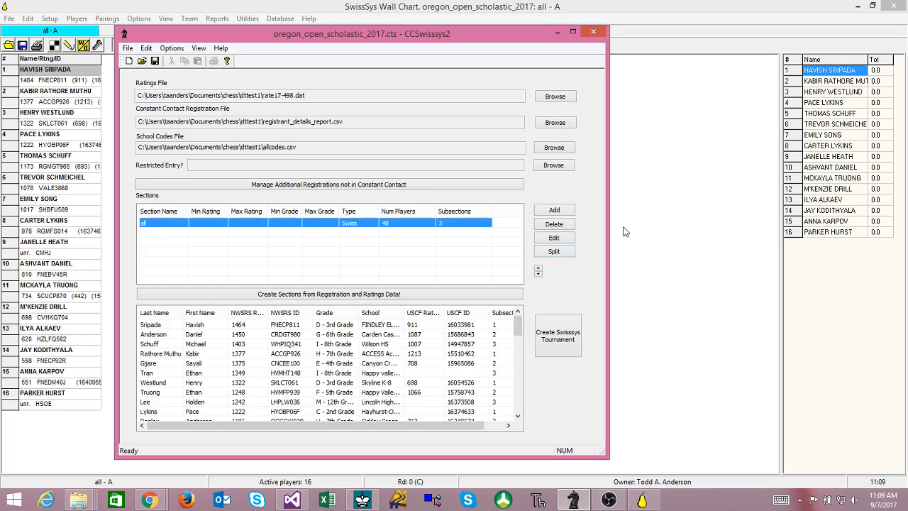
left_click(554, 224)
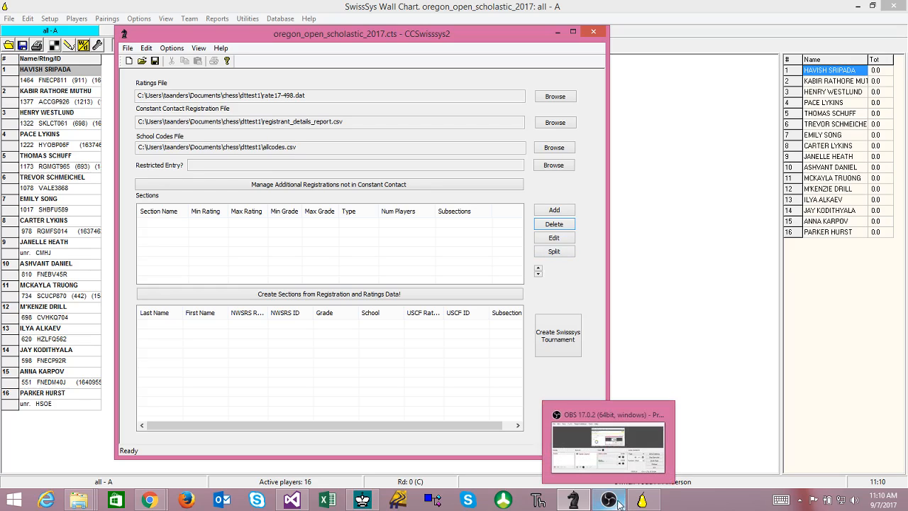
left_click(800, 500)
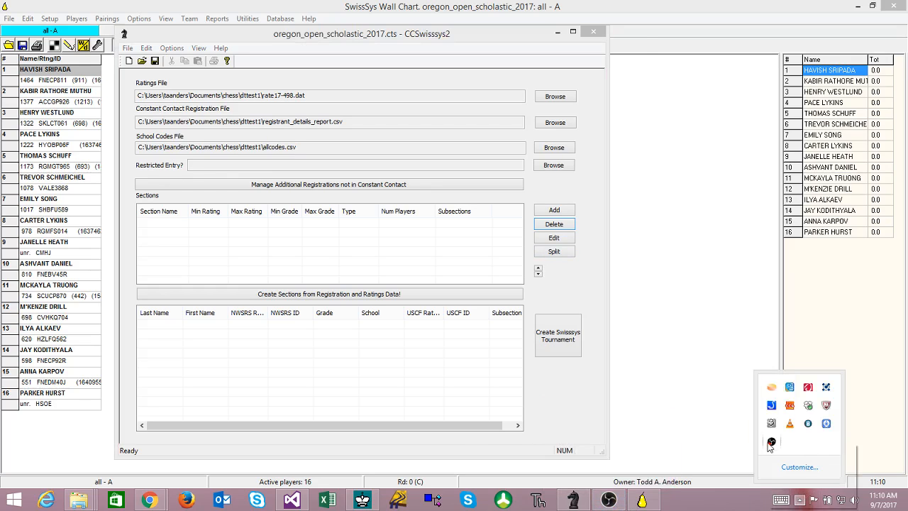